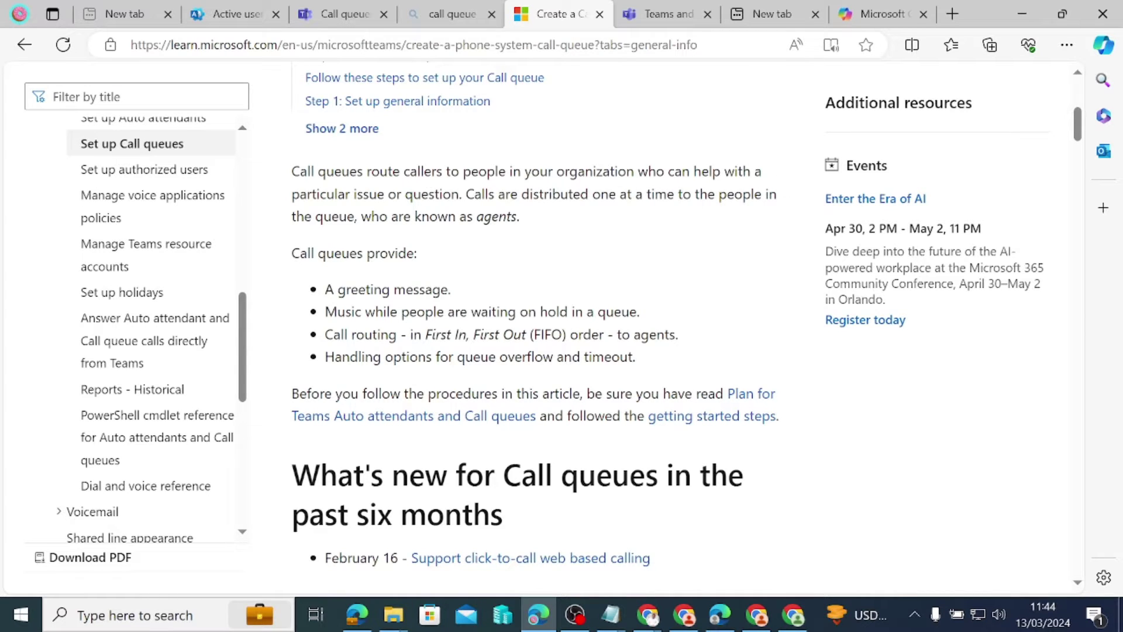
Step: Read the introduction on how call queues route callers to agents in the organization
{"action": "left_click_drag", "start_coordinate": [451, 195], "coordinate": [396, 195]}
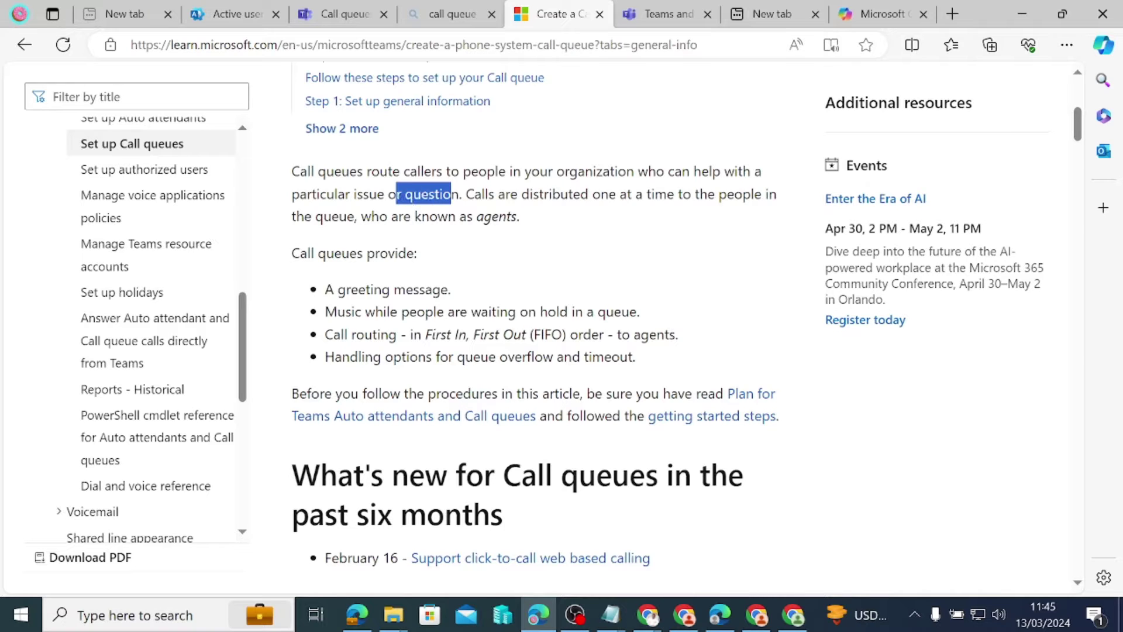
{"action": "left_click", "coordinate": [568, 228]}
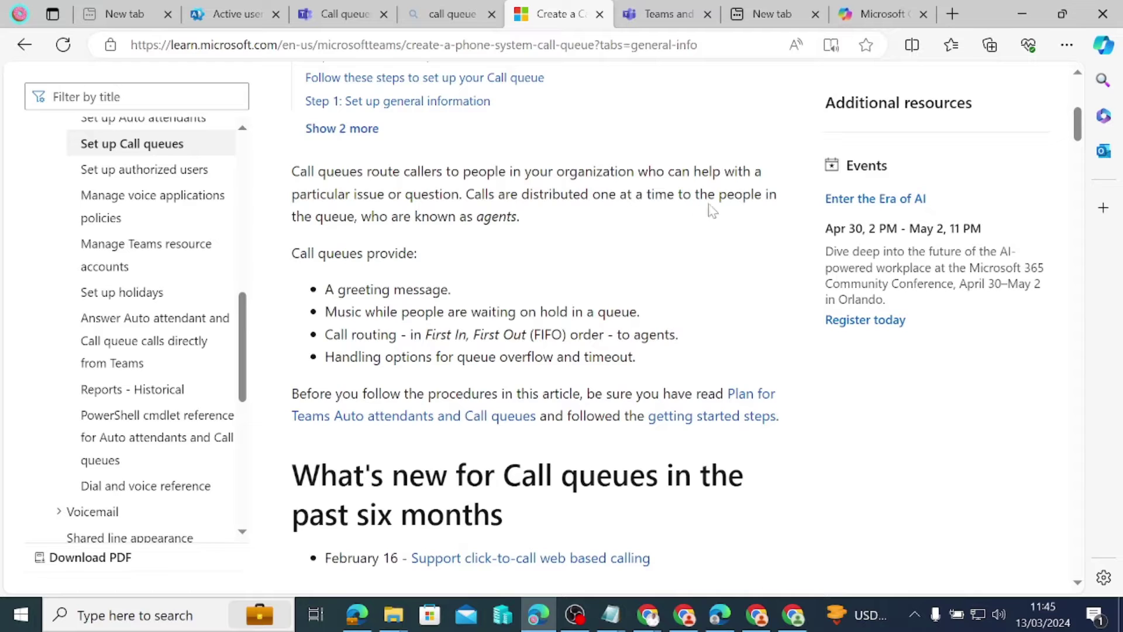
{"action": "left_click_drag", "start_coordinate": [355, 217], "coordinate": [325, 217]}
{"action": "left_click_drag", "start_coordinate": [526, 220], "coordinate": [463, 171]}
Step: Switch to the Notepad notes and review the Pillars Support Queue title and its list of agents
{"action": "key", "text": "alt+Tab"}
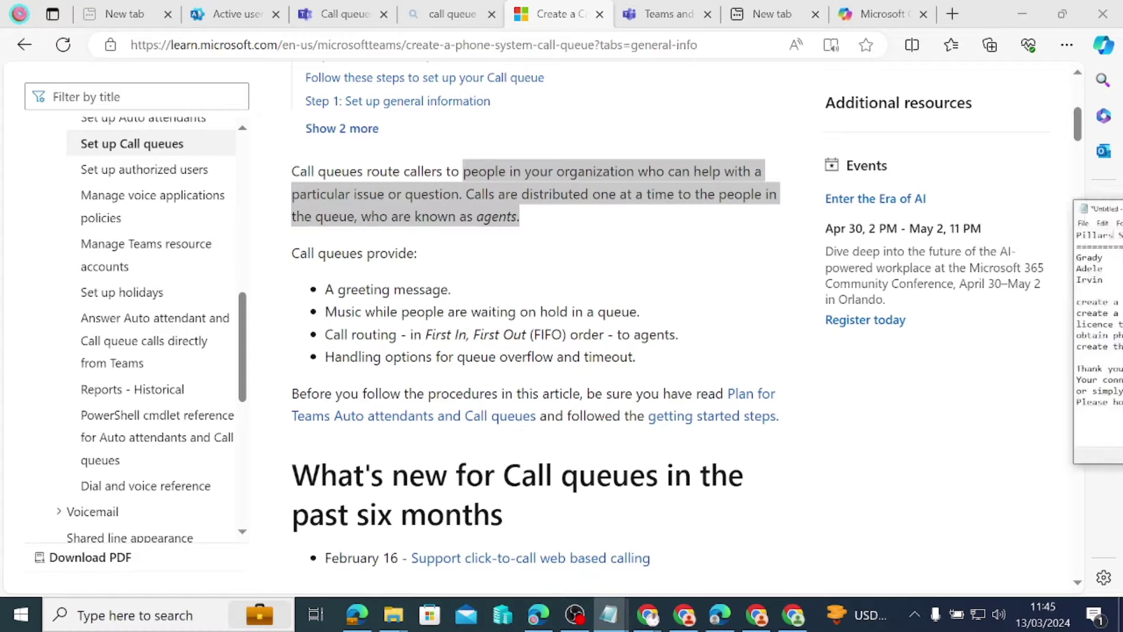
{"action": "left_click_drag", "start_coordinate": [452, 53], "coordinate": [546, 49]}
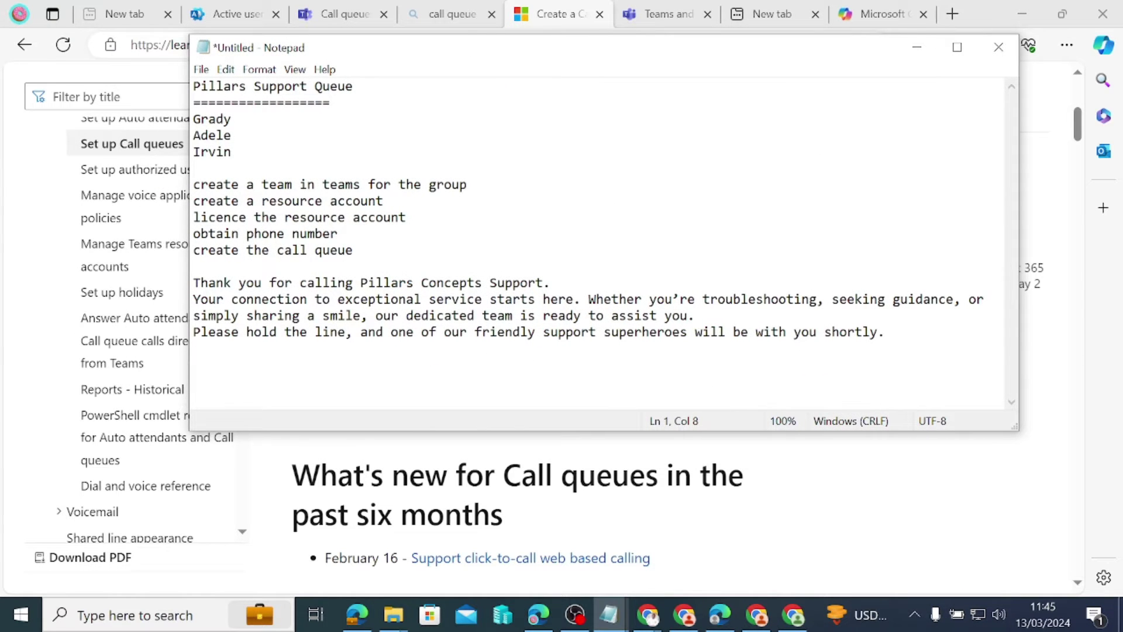
{"action": "left_click_drag", "start_coordinate": [231, 152], "coordinate": [194, 119]}
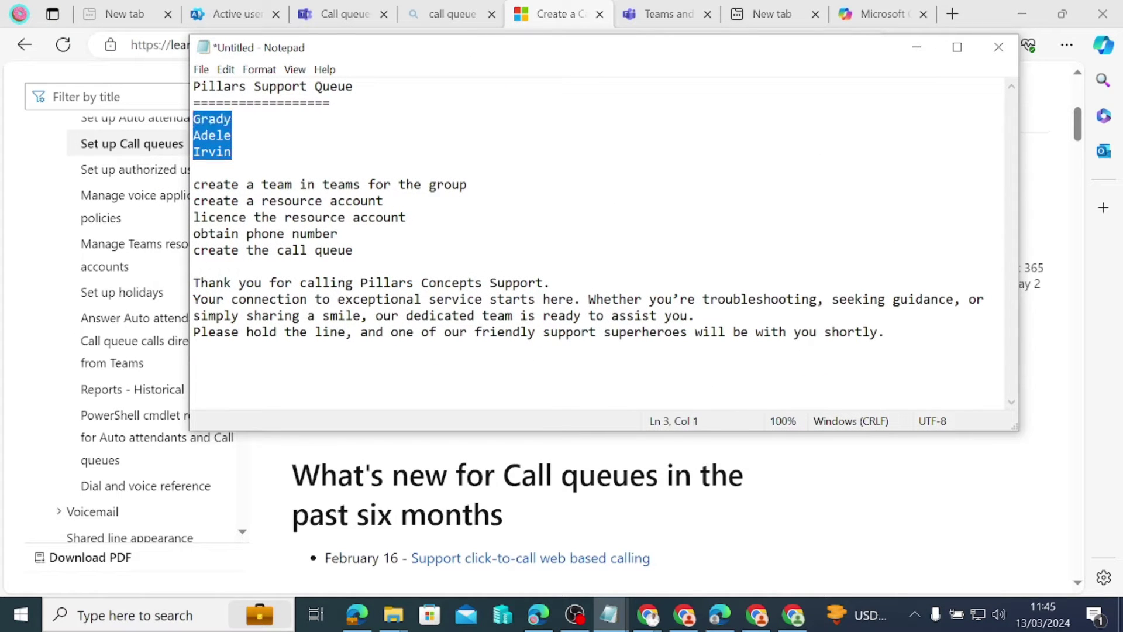
{"action": "left_click", "coordinate": [195, 168]}
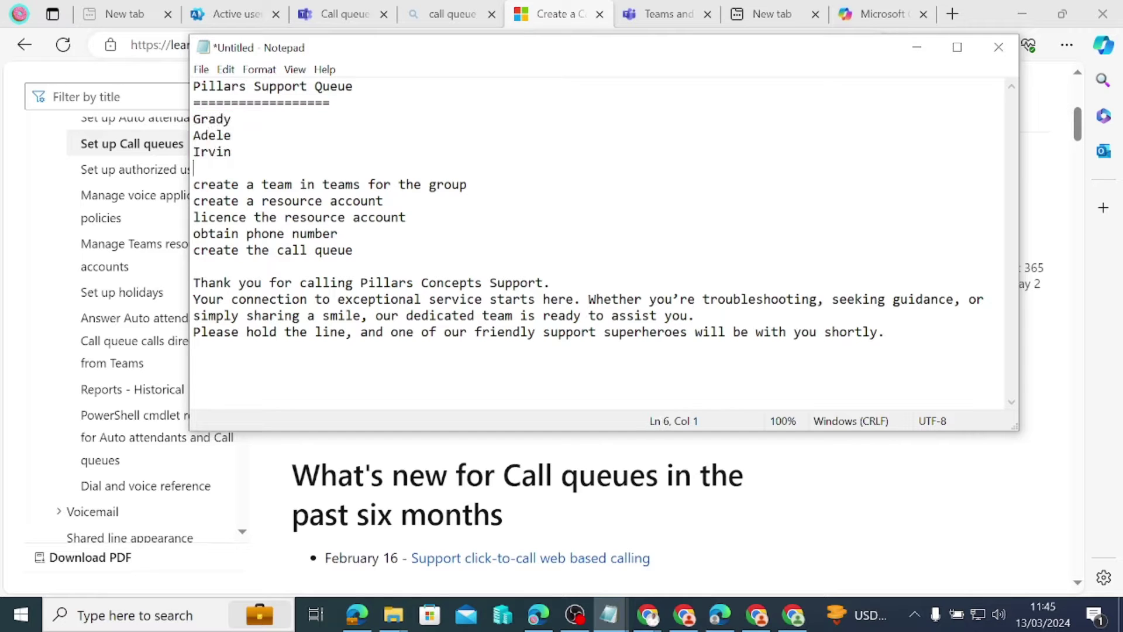
{"action": "left_click_drag", "start_coordinate": [232, 151], "coordinate": [194, 119]}
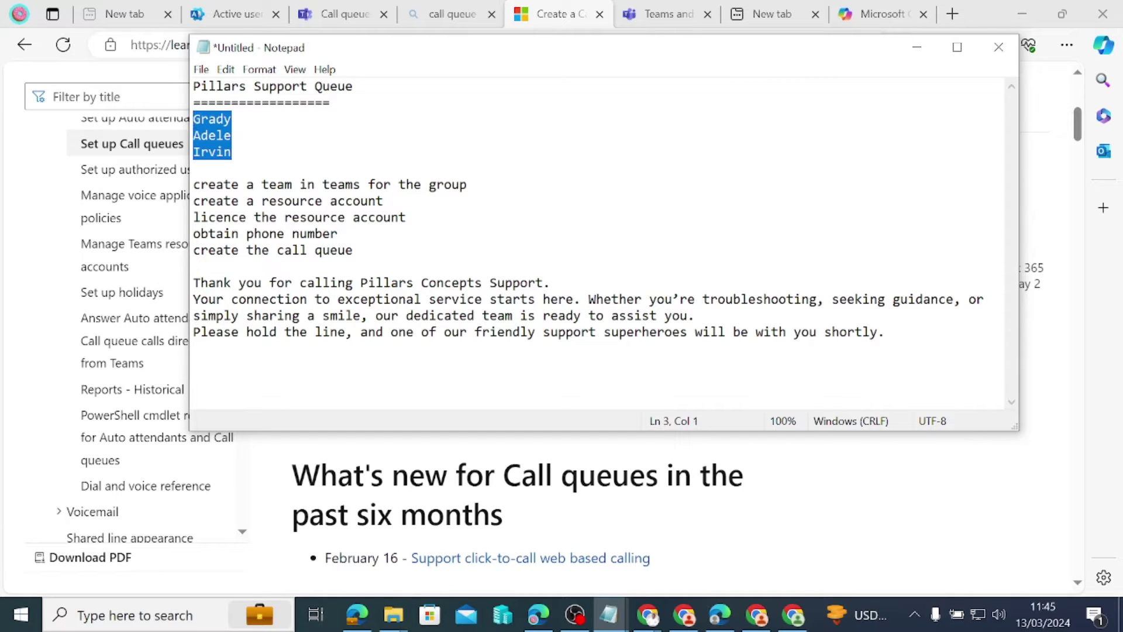
{"action": "left_click_drag", "start_coordinate": [354, 86], "coordinate": [193, 86]}
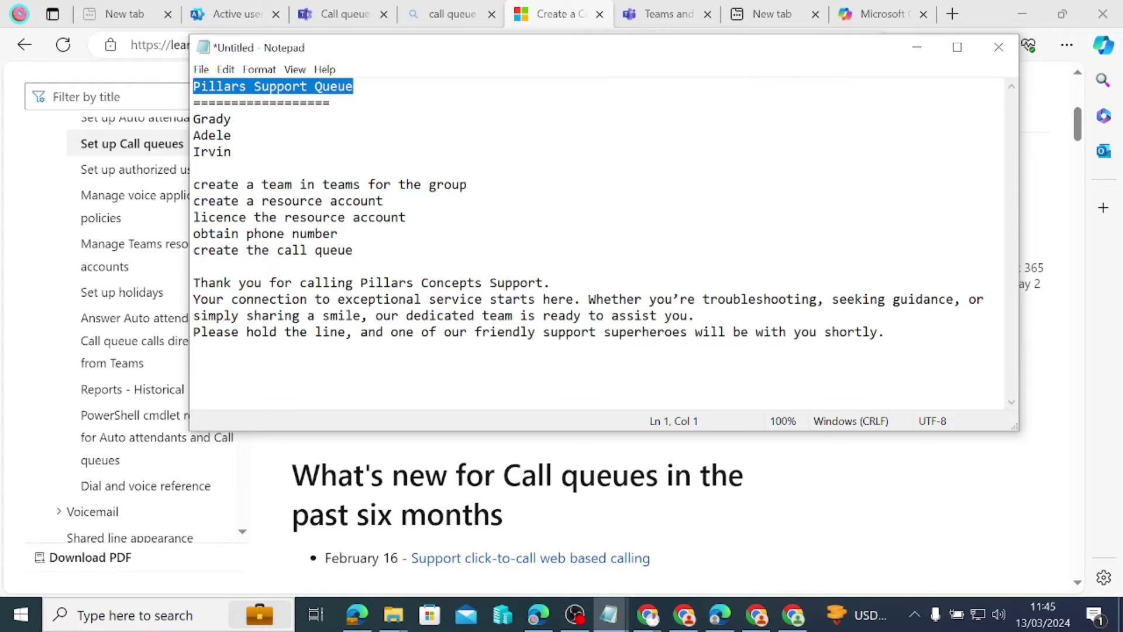
{"action": "left_click", "coordinate": [232, 135]}
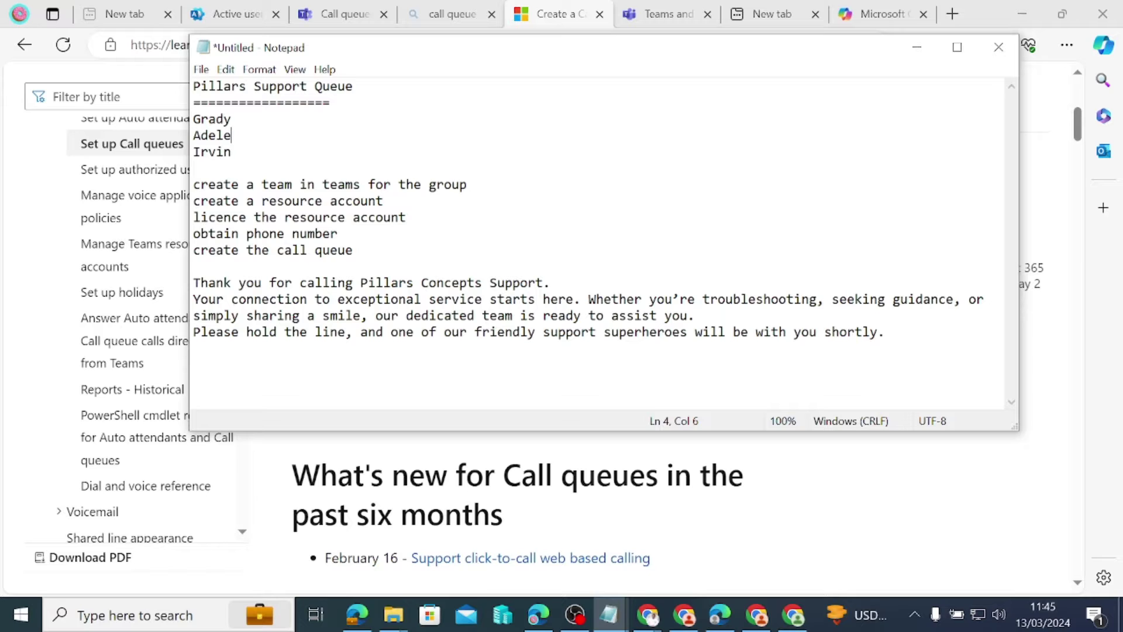
{"action": "left_click_drag", "start_coordinate": [353, 86], "coordinate": [193, 86]}
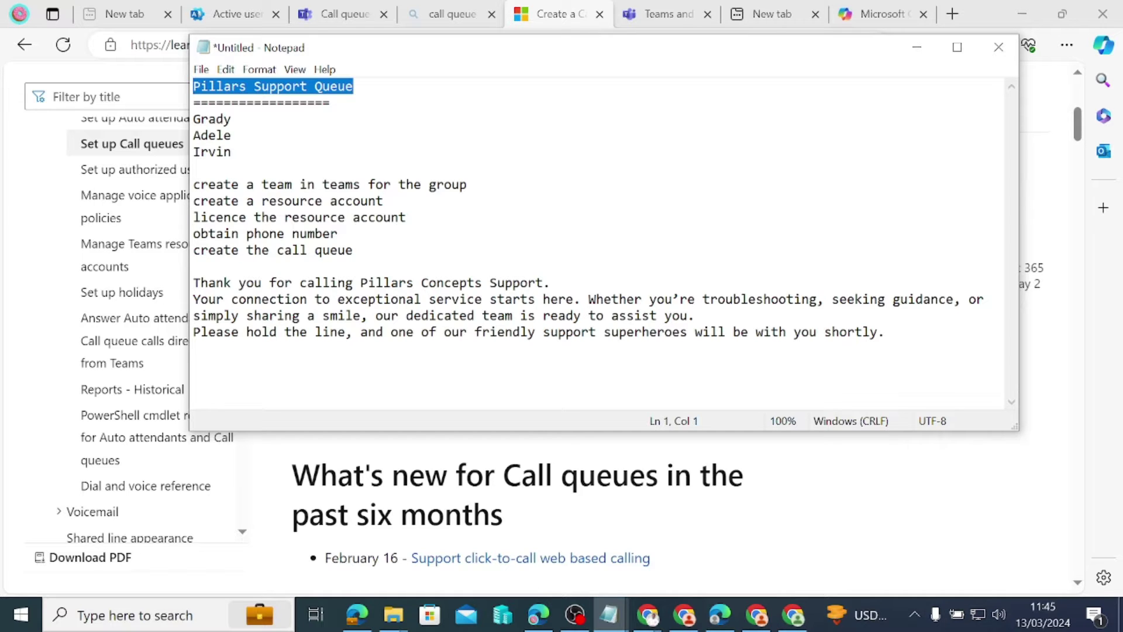
Step: Review the setup checklist in the notes line by line, from creating the team to creating the call queue
{"action": "left_click_drag", "start_coordinate": [194, 184], "coordinate": [467, 184]}
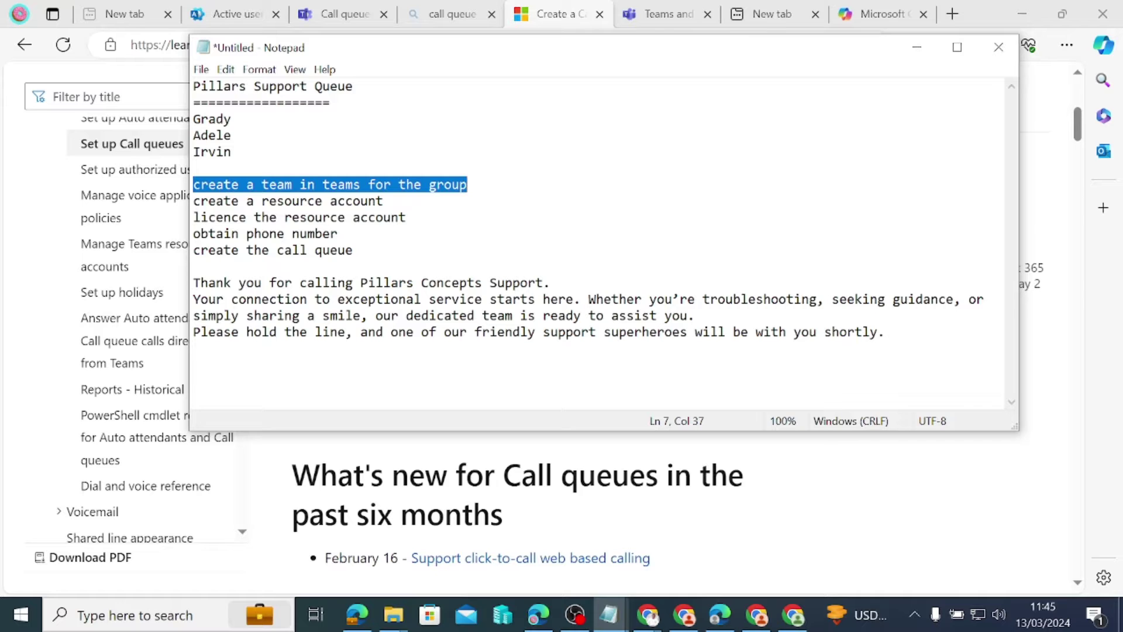
{"action": "key", "text": "Down"}
{"action": "key", "text": "shift+Left"}
{"action": "key", "text": "shift+Left"}
{"action": "key", "text": "shift+Left"}
{"action": "key", "text": "shift+Left"}
{"action": "key", "text": "shift+Left"}
{"action": "key", "text": "shift+Left"}
{"action": "key", "text": "shift+Left"}
{"action": "key", "text": "shift+Left"}
{"action": "key", "text": "shift+Left"}
{"action": "key", "text": "shift+Left"}
{"action": "key", "text": "shift+Left"}
{"action": "key", "text": "shift+Left"}
{"action": "key", "text": "shift+Left"}
{"action": "key", "text": "shift+Left"}
{"action": "key", "text": "shift+Left"}
{"action": "key", "text": "shift+Left"}
{"action": "key", "text": "shift+Left"}
{"action": "key", "text": "shift+Left"}
{"action": "key", "text": "shift+Left"}
{"action": "key", "text": "shift+Left"}
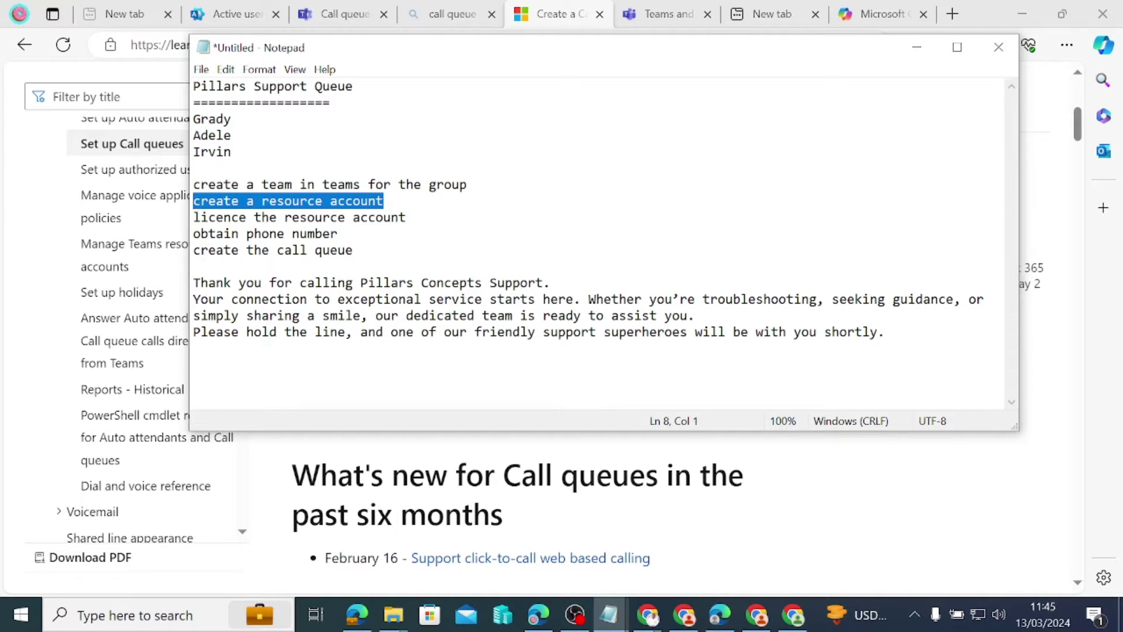
{"action": "key", "text": "Down"}
{"action": "key", "text": "End"}
{"action": "key", "text": "shift+Left"}
{"action": "key", "text": "shift+Left"}
{"action": "key", "text": "shift+Left"}
{"action": "key", "text": "shift+Left"}
{"action": "key", "text": "shift+Left"}
{"action": "key", "text": "shift+Left"}
{"action": "key", "text": "shift+Left"}
{"action": "key", "text": "shift+Left"}
{"action": "key", "text": "shift+Left"}
{"action": "key", "text": "shift+Left"}
{"action": "key", "text": "shift+Left"}
{"action": "key", "text": "shift+Left"}
{"action": "key", "text": "shift+Left"}
{"action": "key", "text": "shift+Left"}
{"action": "key", "text": "shift+Left"}
{"action": "key", "text": "shift+Left"}
{"action": "key", "text": "shift+Left"}
{"action": "key", "text": "shift+Left"}
{"action": "key", "text": "shift+Left"}
{"action": "key", "text": "shift+Left"}
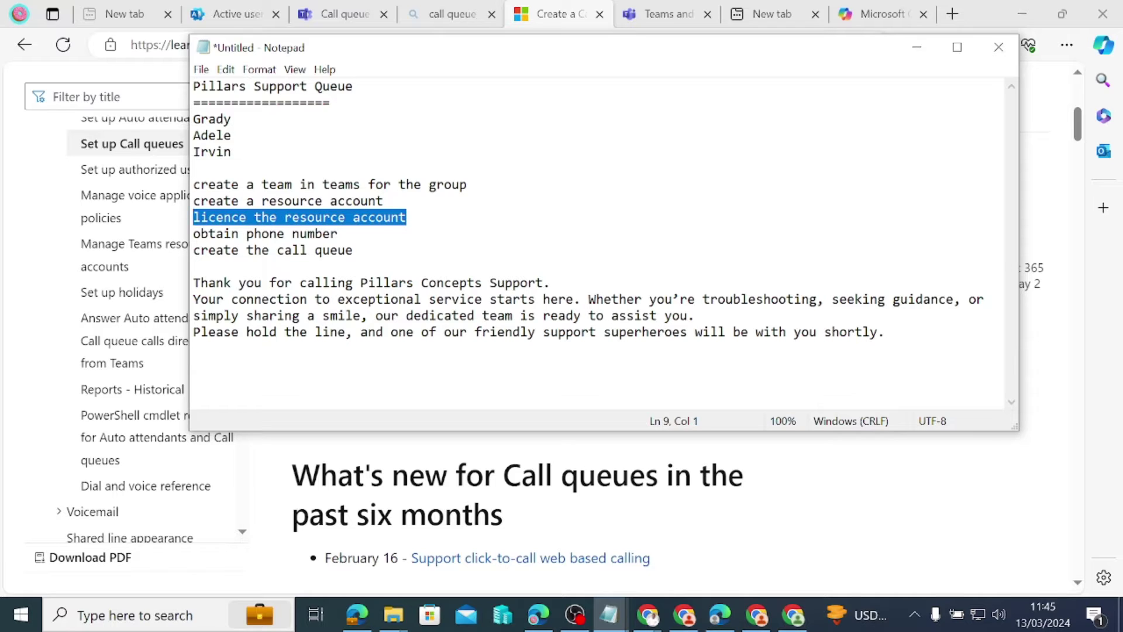
{"action": "key", "text": "Down"}
{"action": "key", "text": "End"}
{"action": "key", "text": "shift+Left"}
{"action": "key", "text": "shift+Left"}
{"action": "key", "text": "shift+Left"}
{"action": "key", "text": "shift+Left"}
{"action": "key", "text": "shift+Left"}
{"action": "key", "text": "shift+Left"}
{"action": "key", "text": "shift+Left"}
{"action": "key", "text": "shift+Left"}
{"action": "key", "text": "shift+Left"}
{"action": "key", "text": "shift+Left"}
{"action": "key", "text": "shift+Left"}
{"action": "key", "text": "shift+Left"}
{"action": "key", "text": "shift+Left"}
{"action": "key", "text": "shift+Left"}
{"action": "key", "text": "shift+Left"}
{"action": "key", "text": "shift+Left"}
{"action": "key", "text": "shift+Left"}
{"action": "key", "text": "shift+Left"}
{"action": "key", "text": "shift+Left"}
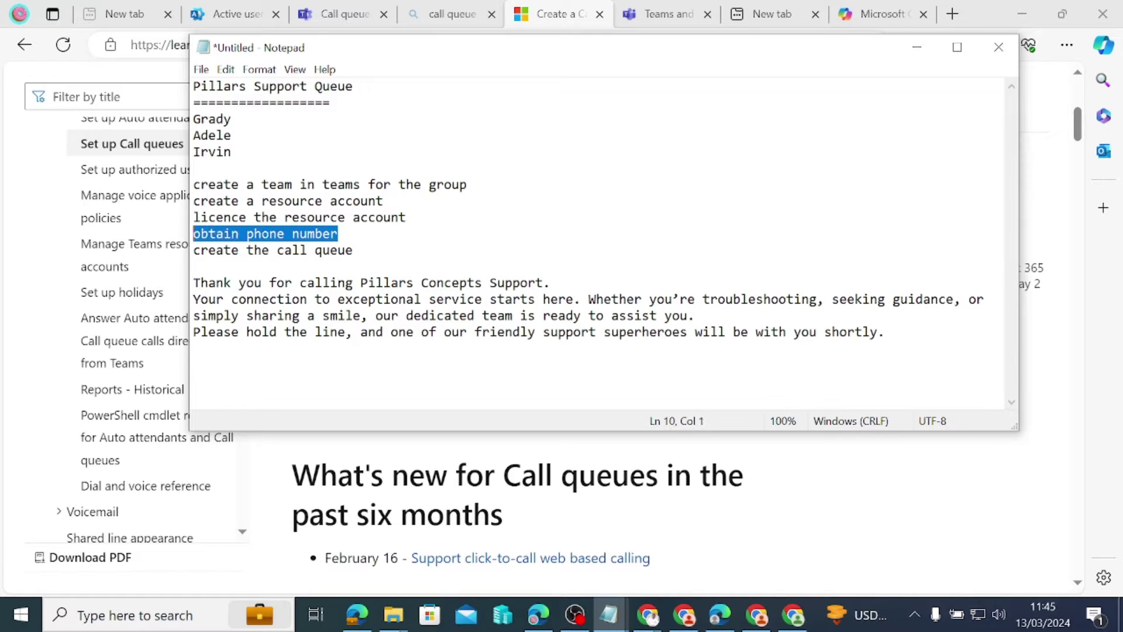
{"action": "key", "text": "Down"}
{"action": "key", "text": "End"}
{"action": "key", "text": "shift+Left"}
{"action": "key", "text": "shift+Left"}
{"action": "key", "text": "shift+Left"}
{"action": "key", "text": "shift+Left"}
{"action": "key", "text": "shift+Left"}
{"action": "key", "text": "shift+Left"}
{"action": "key", "text": "shift+Left"}
{"action": "key", "text": "shift+Left"}
{"action": "key", "text": "shift+Left"}
{"action": "key", "text": "shift+Left"}
{"action": "key", "text": "shift+Left"}
{"action": "key", "text": "shift+Left"}
{"action": "key", "text": "shift+Left"}
{"action": "key", "text": "shift+Left"}
{"action": "key", "text": "shift+Left"}
{"action": "key", "text": "shift+Left"}
{"action": "key", "text": "shift+Left"}
{"action": "key", "text": "shift+Left"}
{"action": "key", "text": "shift+Left"}
{"action": "key", "text": "shift+Left"}
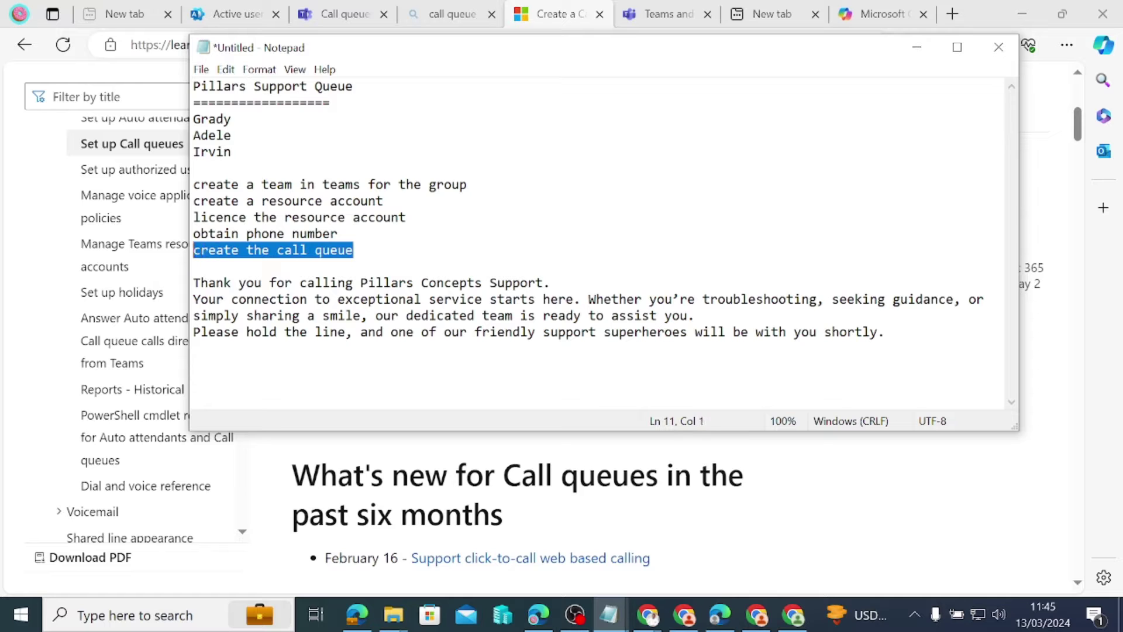
Step: Review the caller greeting text in the notes and return to the call queue documentation
{"action": "key", "text": "Down"}
{"action": "key", "text": "Down"}
{"action": "key", "text": "shift+Down"}
{"action": "key", "text": "shift+Down"}
{"action": "key", "text": "shift+Right"}
{"action": "key", "text": "shift+Right"}
{"action": "key", "text": "shift+Right"}
{"action": "key", "text": "shift+Right"}
{"action": "key", "text": "shift+Right"}
{"action": "key", "text": "shift+Right"}
{"action": "key", "text": "shift+Right"}
{"action": "key", "text": "shift+Right"}
{"action": "key", "text": "shift+Right"}
{"action": "key", "text": "shift+Right"}
{"action": "key", "text": "shift+Right"}
{"action": "key", "text": "shift+Right"}
{"action": "key", "text": "shift+Right"}
{"action": "key", "text": "shift+Right"}
{"action": "key", "text": "shift+Right"}
{"action": "key", "text": "shift+Right"}
{"action": "key", "text": "shift+Right"}
{"action": "key", "text": "shift+Right"}
{"action": "key", "text": "shift+Right"}
{"action": "key", "text": "shift+Right"}
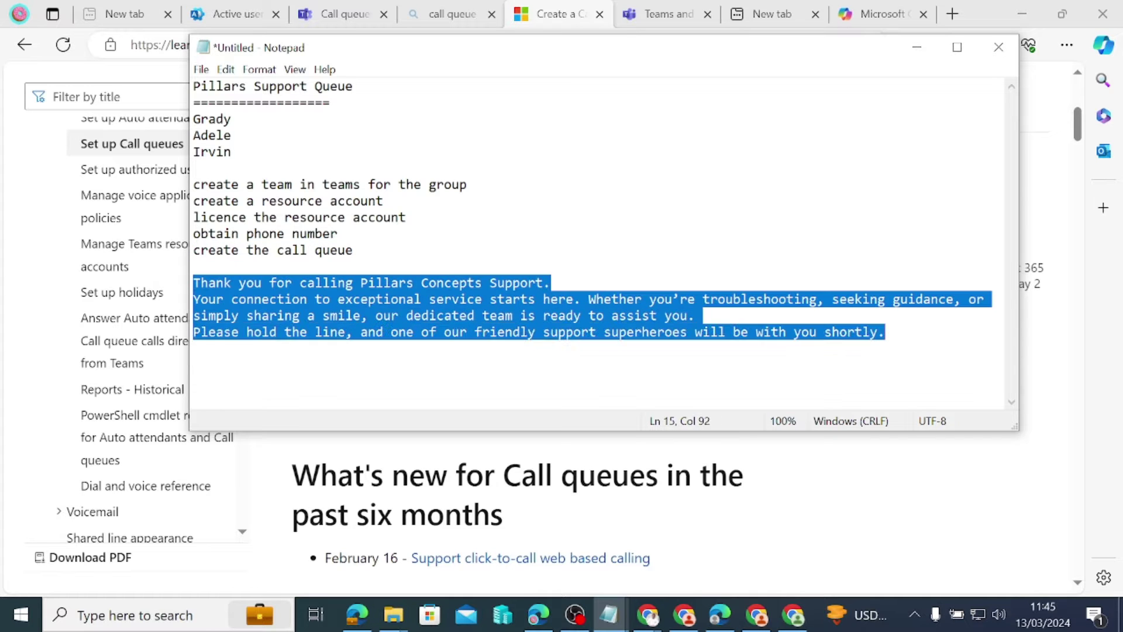
{"action": "left_click_drag", "start_coordinate": [605, 65], "coordinate": [727, 156]}
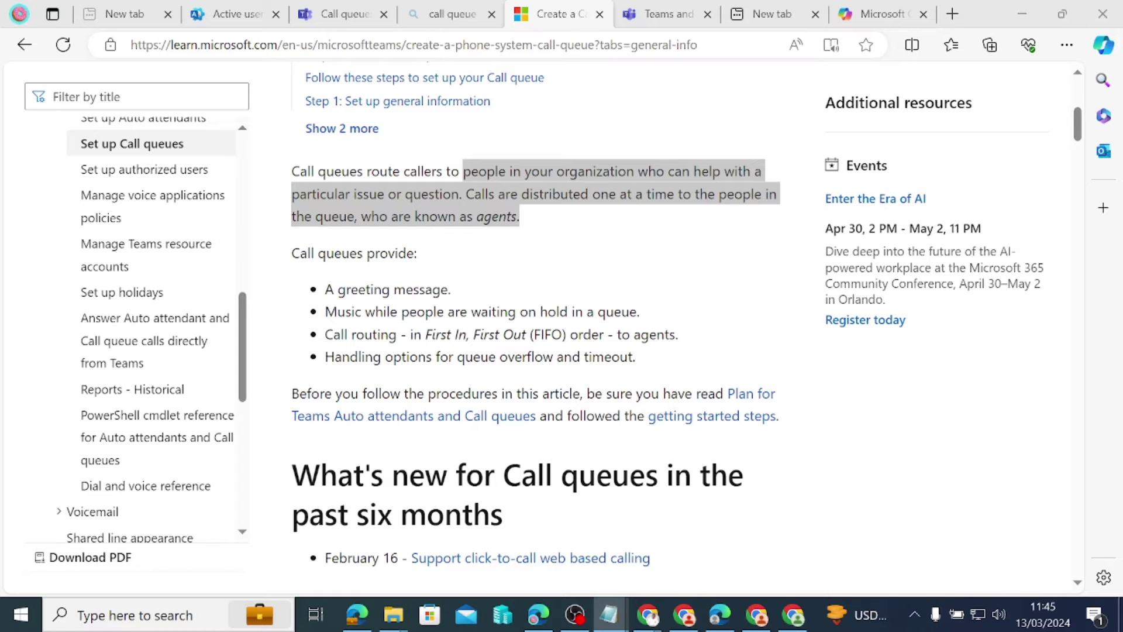
{"action": "scroll", "coordinate": [556, 278], "scroll_direction": "down", "scroll_amount": 3}
{"action": "scroll", "coordinate": [582, 232], "scroll_direction": "up", "scroll_amount": 3}
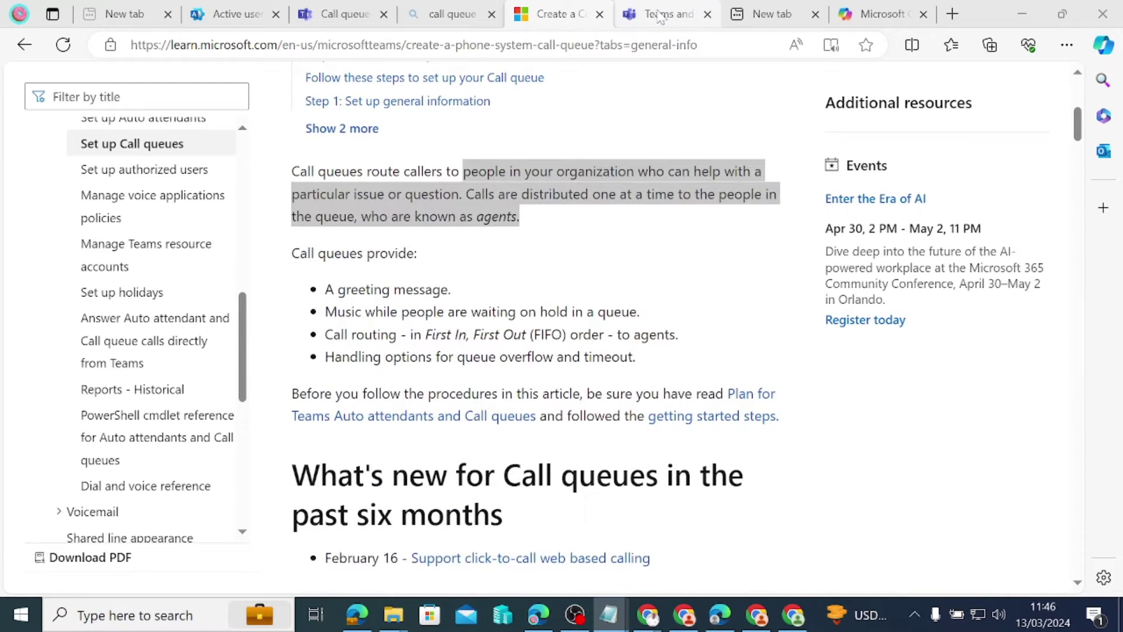
Step: Open the Teams web app, and copy the title "Pillars Support Queue" from the Notepad notes
{"action": "left_click", "coordinate": [660, 16]}
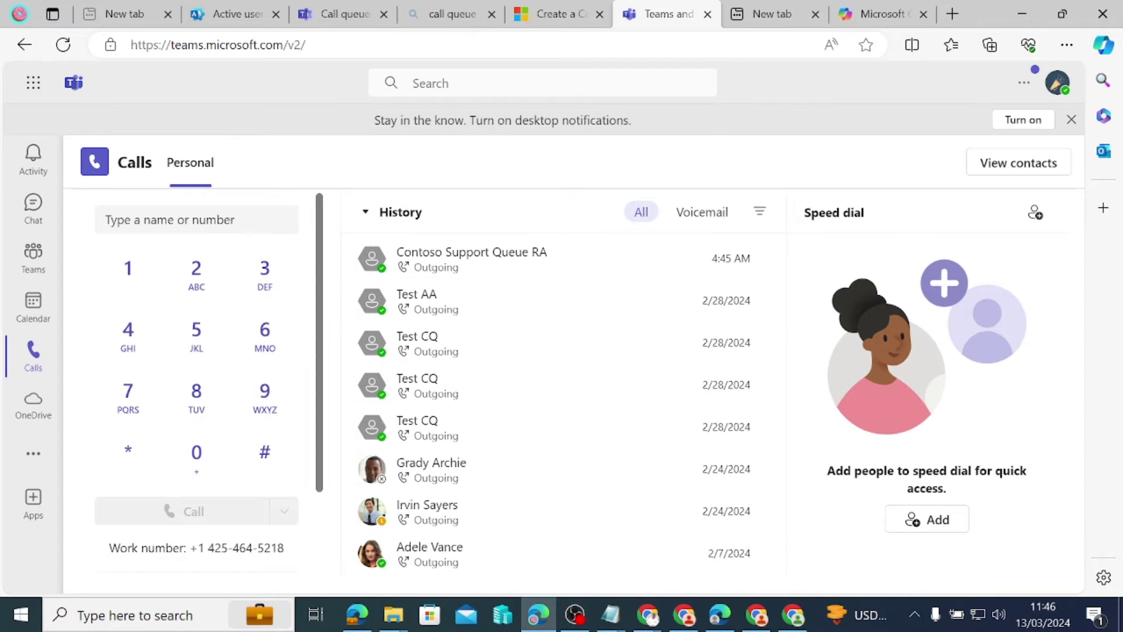
{"action": "key", "text": "alt+Tab"}
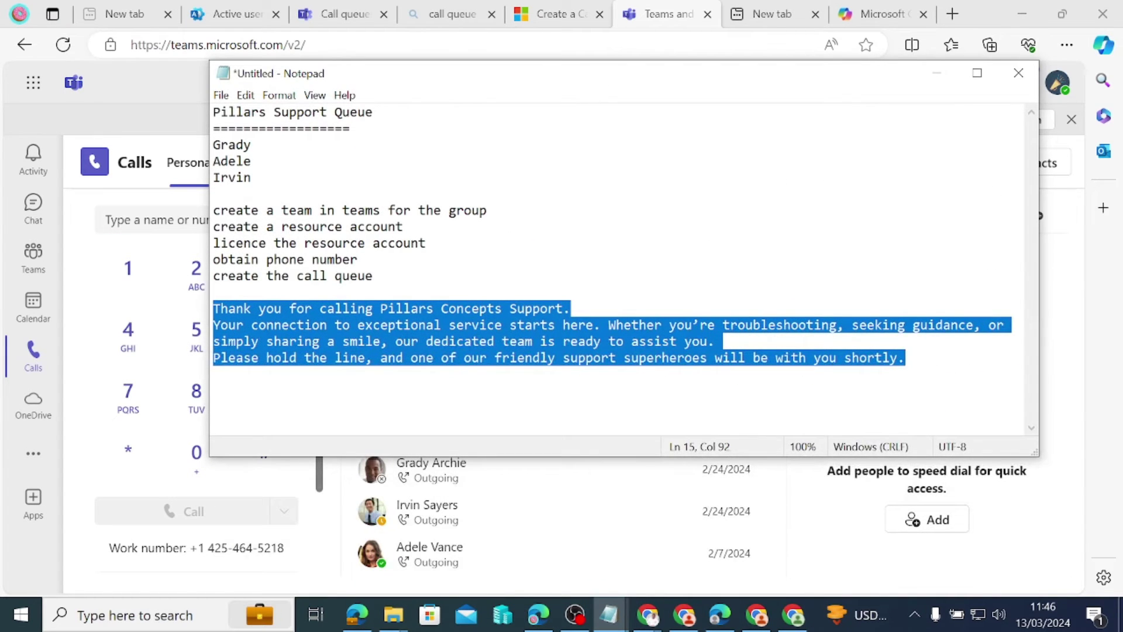
{"action": "left_click_drag", "start_coordinate": [220, 210], "coordinate": [488, 210]}
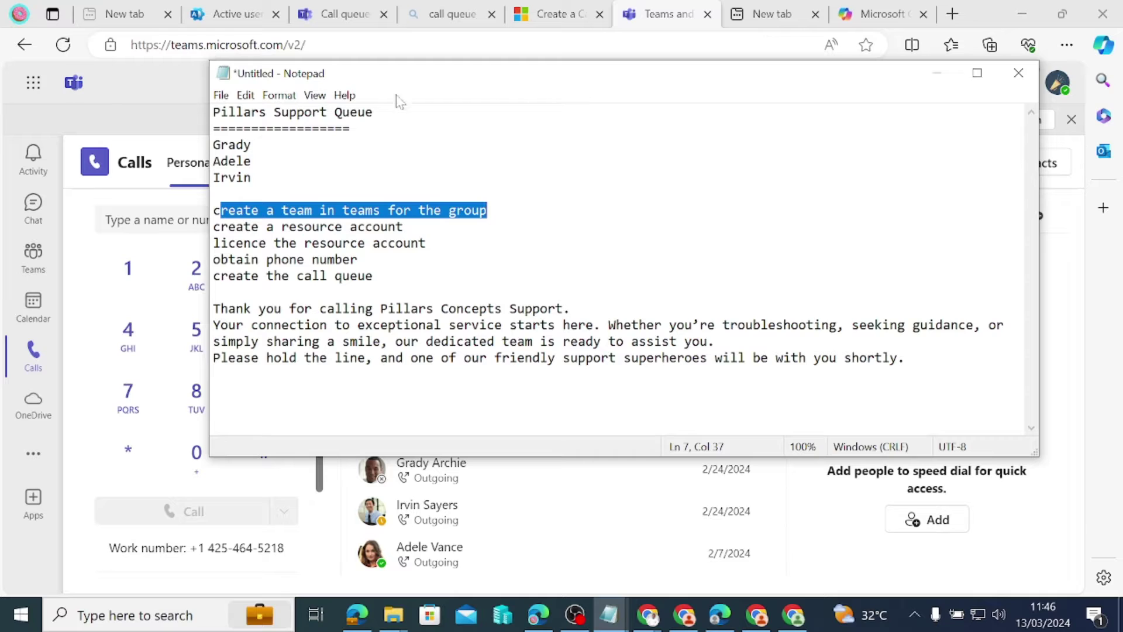
{"action": "key", "text": "ctrl+Home"}
{"action": "key", "text": "shift+Right"}
{"action": "key", "text": "shift+Right"}
{"action": "key", "text": "shift+Right"}
{"action": "key", "text": "shift+Right"}
{"action": "key", "text": "shift+Right"}
{"action": "key", "text": "shift+Right"}
{"action": "key", "text": "shift+Right"}
{"action": "key", "text": "shift+Right"}
{"action": "key", "text": "shift+Right"}
{"action": "key", "text": "shift+Right"}
{"action": "key", "text": "shift+Right"}
{"action": "key", "text": "shift+Right"}
{"action": "key", "text": "shift+Right"}
{"action": "key", "text": "shift+Right"}
{"action": "key", "text": "shift+Right"}
{"action": "key", "text": "shift+Right"}
{"action": "key", "text": "shift+Right"}
{"action": "key", "text": "shift+Right"}
{"action": "key", "text": "shift+Right"}
{"action": "key", "text": "shift+Right"}
{"action": "key", "text": "ctrl+c"}
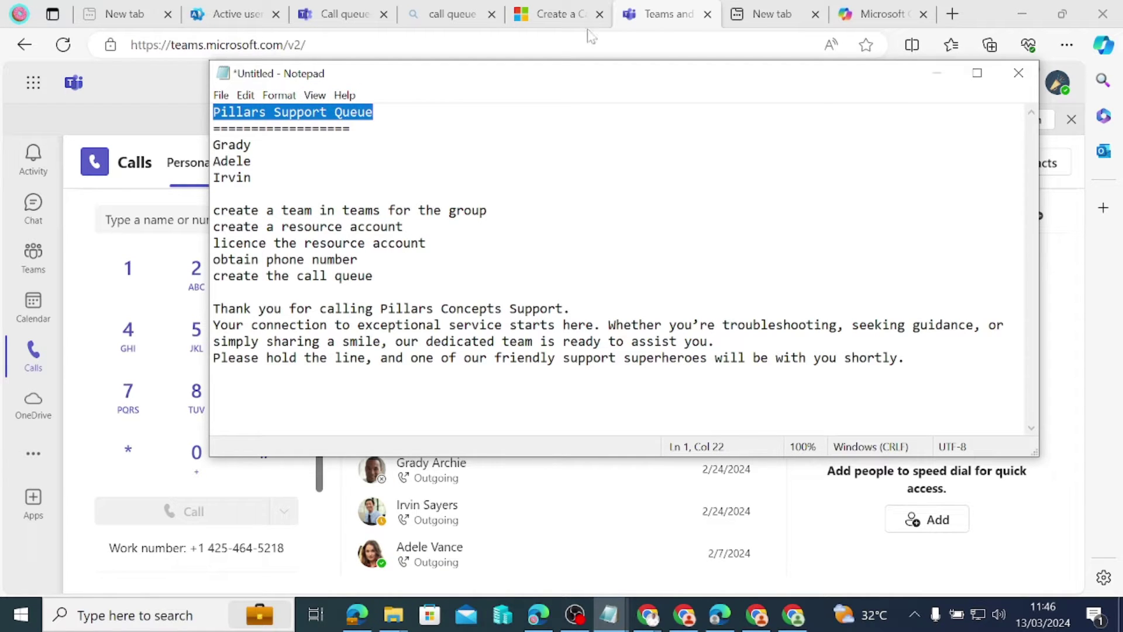
Step: Create a private team from scratch in Teams with the copied name "Pillars Support Queue"
{"action": "key", "text": "alt+Tab"}
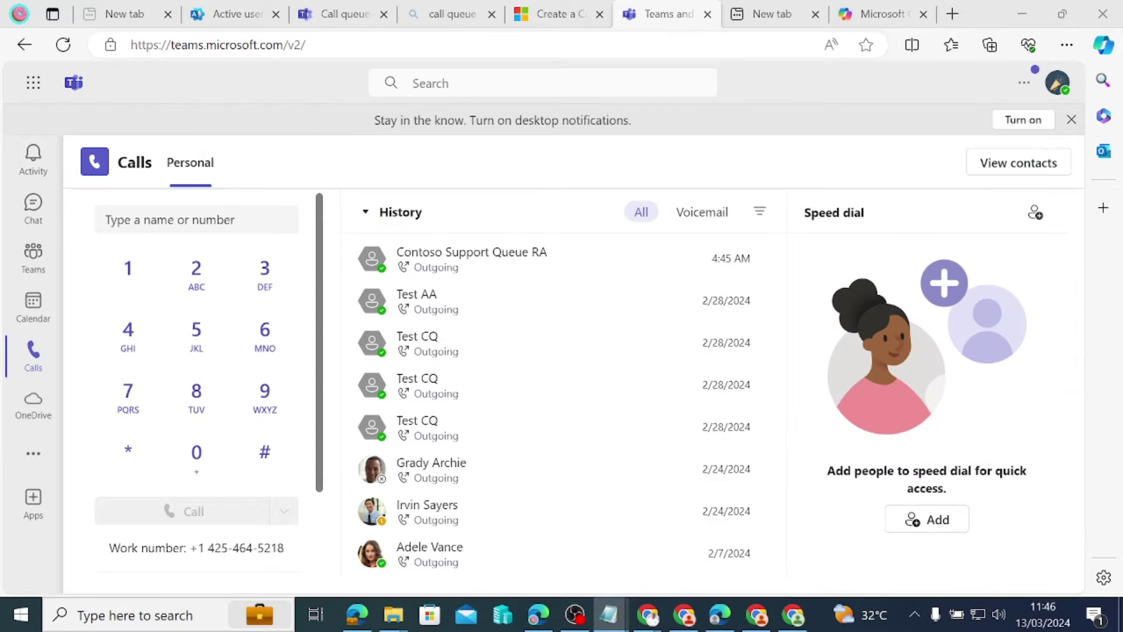
{"action": "left_click", "coordinate": [31, 257]}
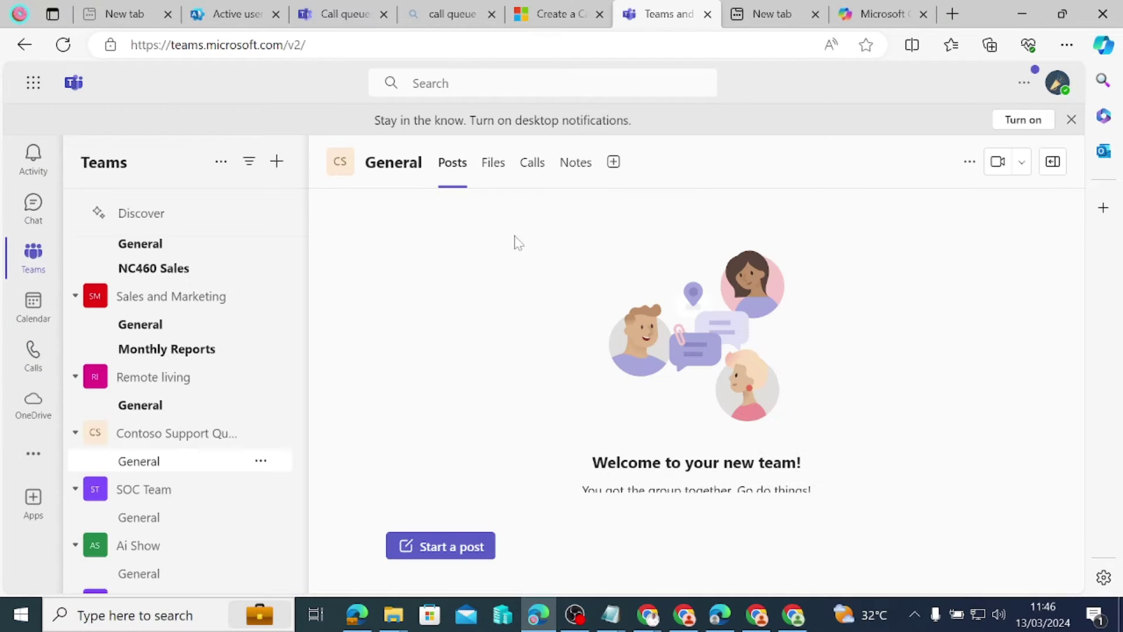
{"action": "left_click", "coordinate": [277, 164]}
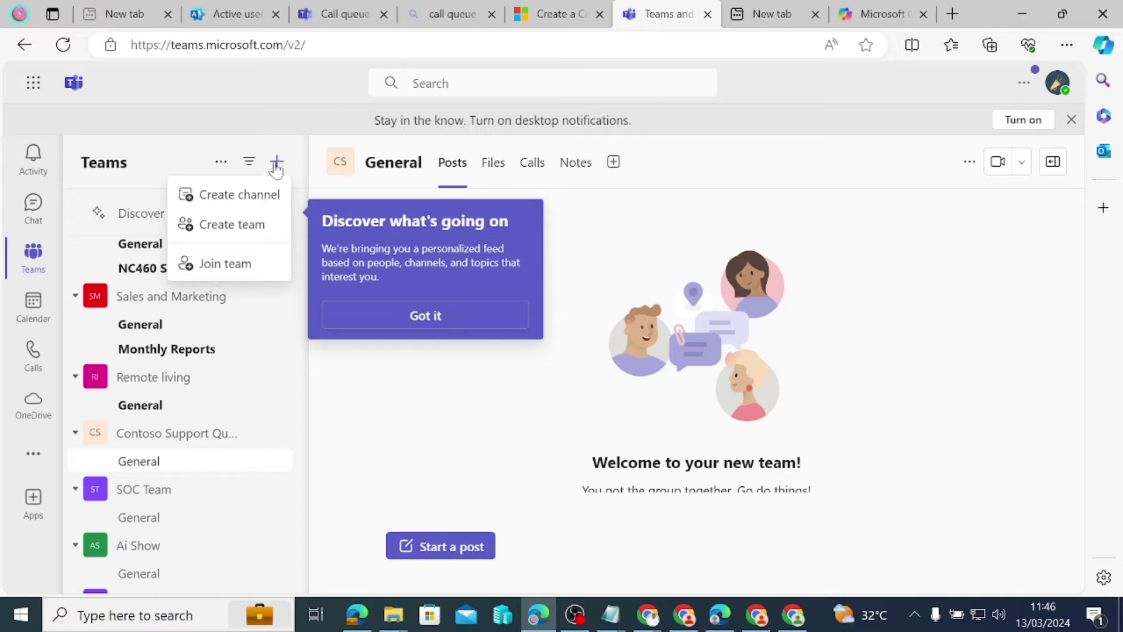
{"action": "left_click", "coordinate": [238, 224]}
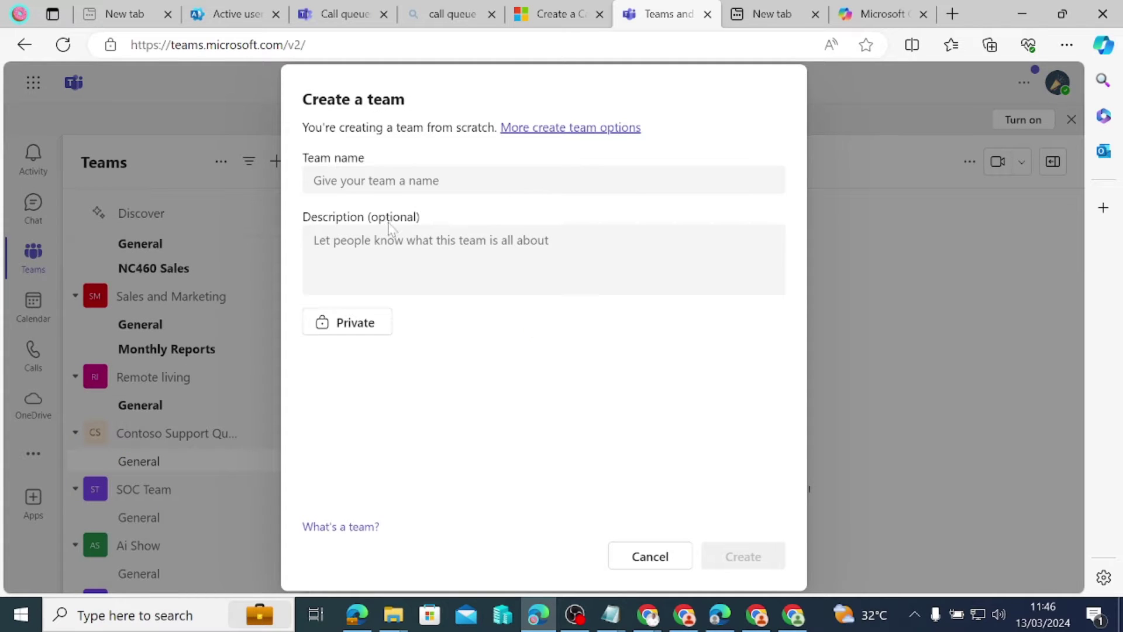
{"action": "left_click", "coordinate": [349, 182]}
{"action": "key", "text": "ctrl+v"}
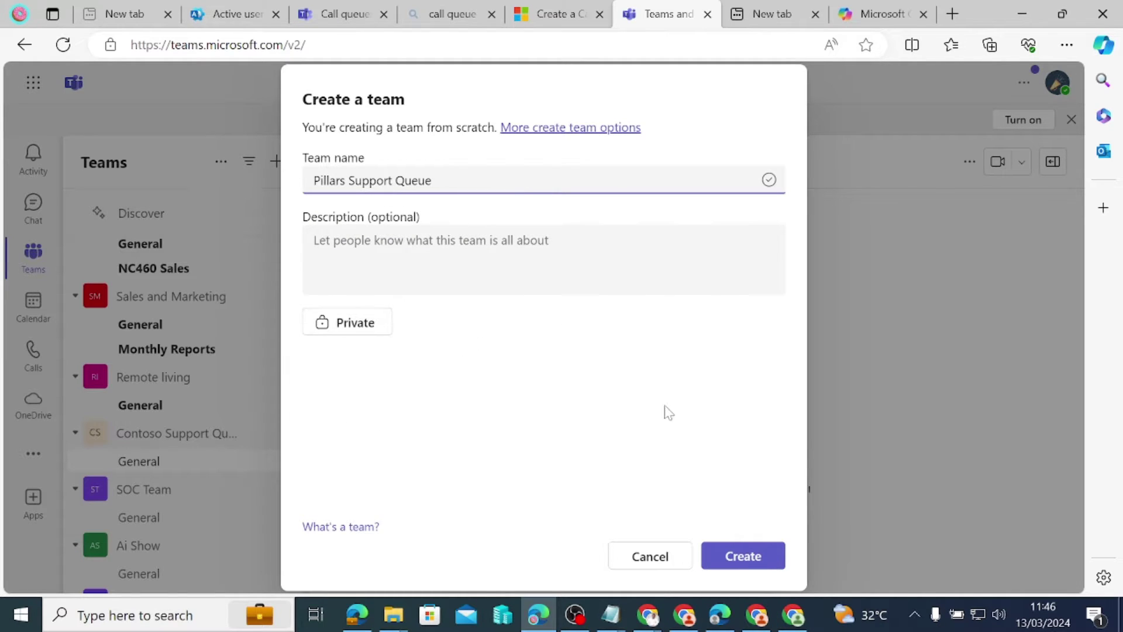
{"action": "left_click", "coordinate": [749, 556]}
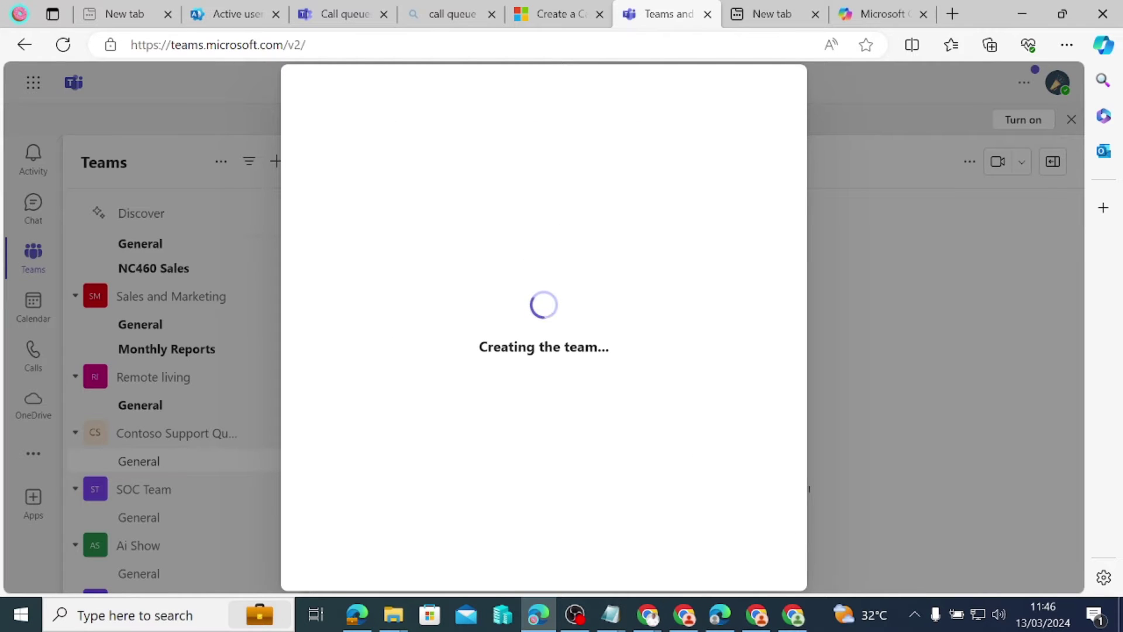
Step: Look up the first agent listed in the Notepad notes and select them as a member of the Pillars Support Queue team
{"action": "key", "text": "alt+Tab"}
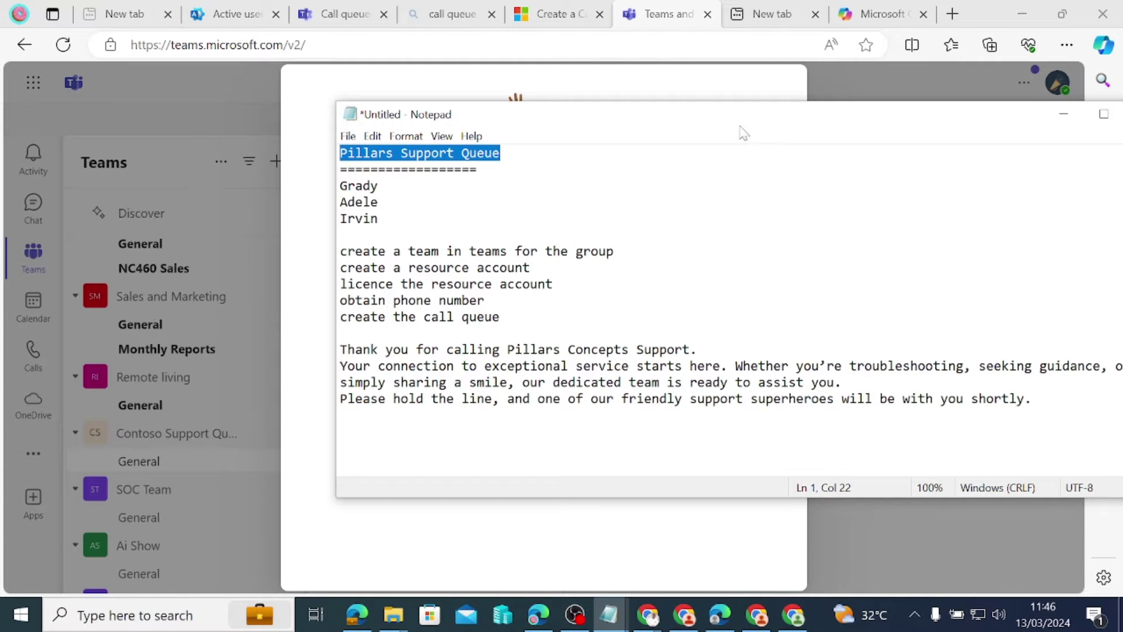
{"action": "key", "text": "alt+Tab"}
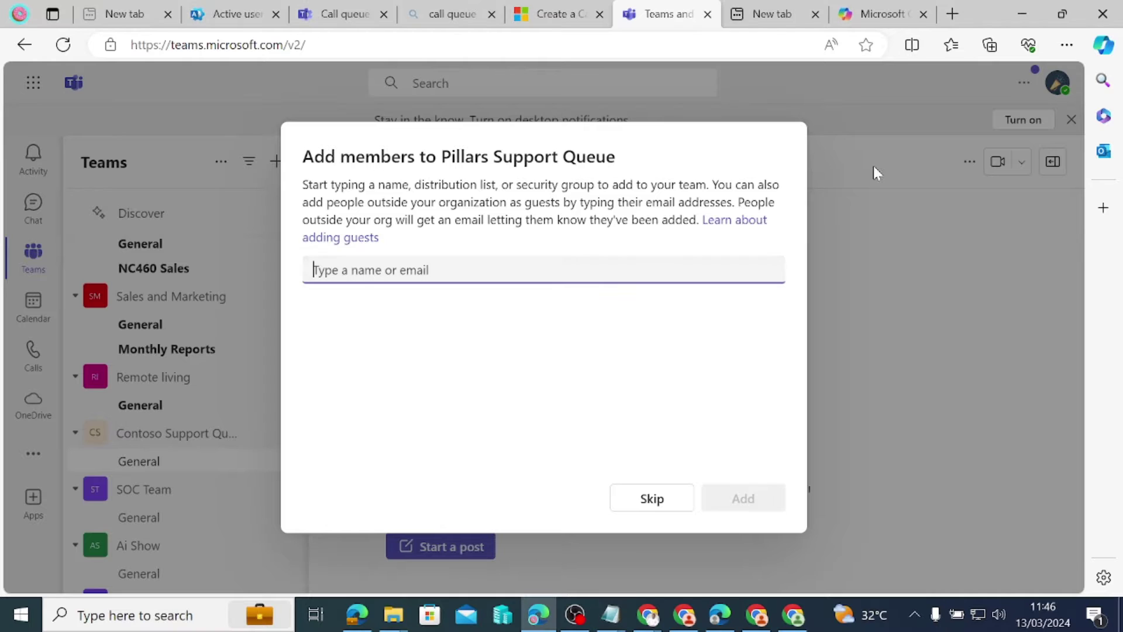
{"action": "key", "text": "alt+Tab"}
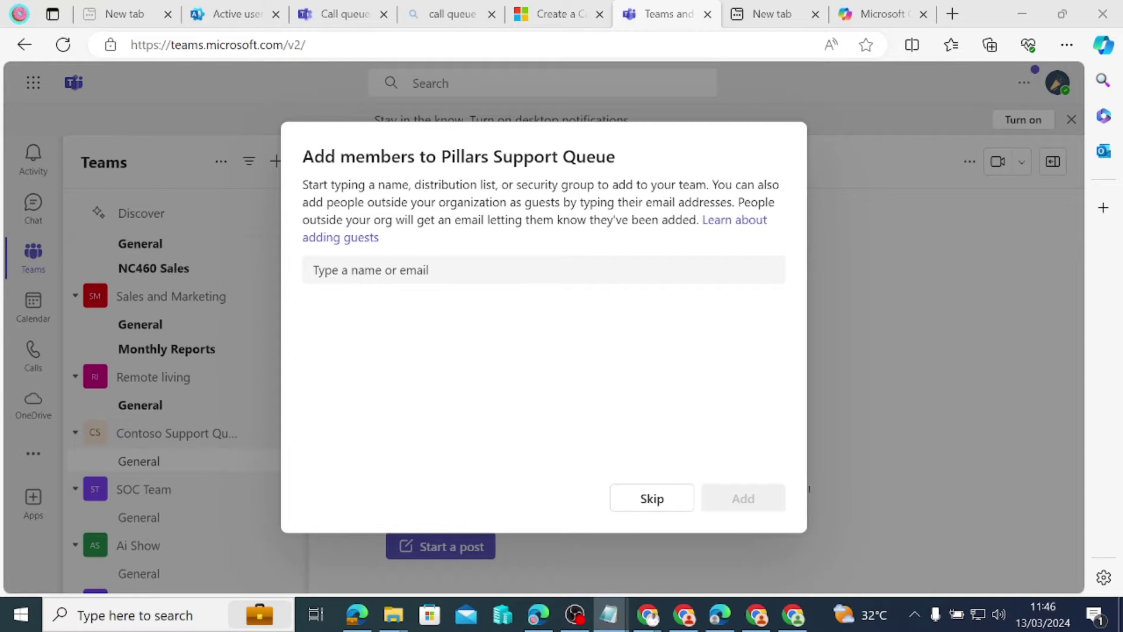
{"action": "key", "text": "alt+Tab"}
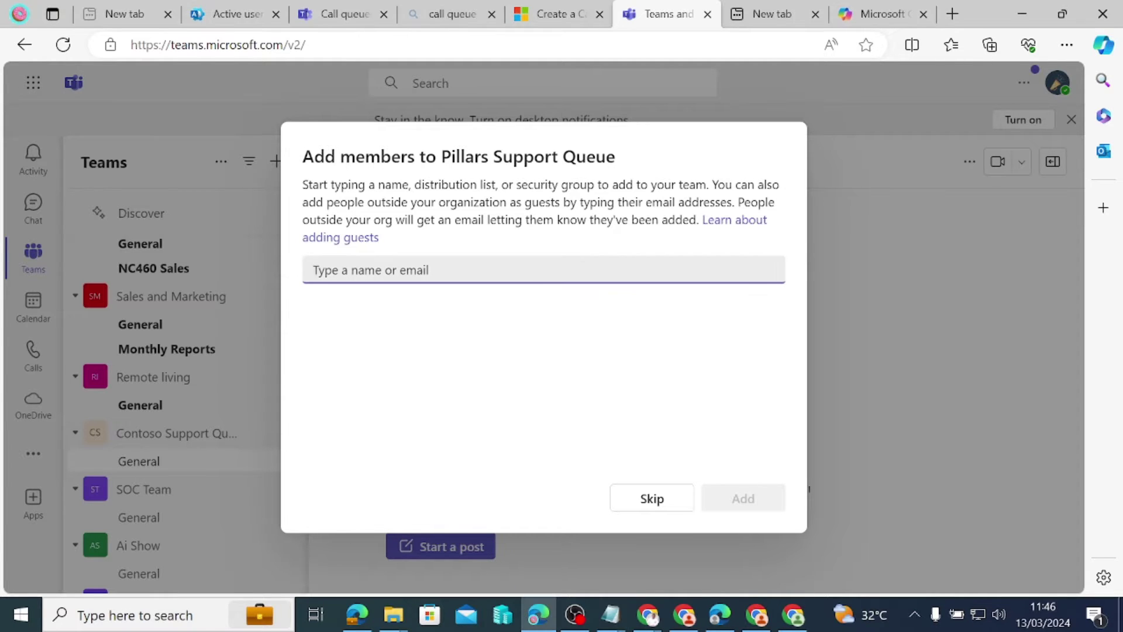
{"action": "type", "text": "Grady"}
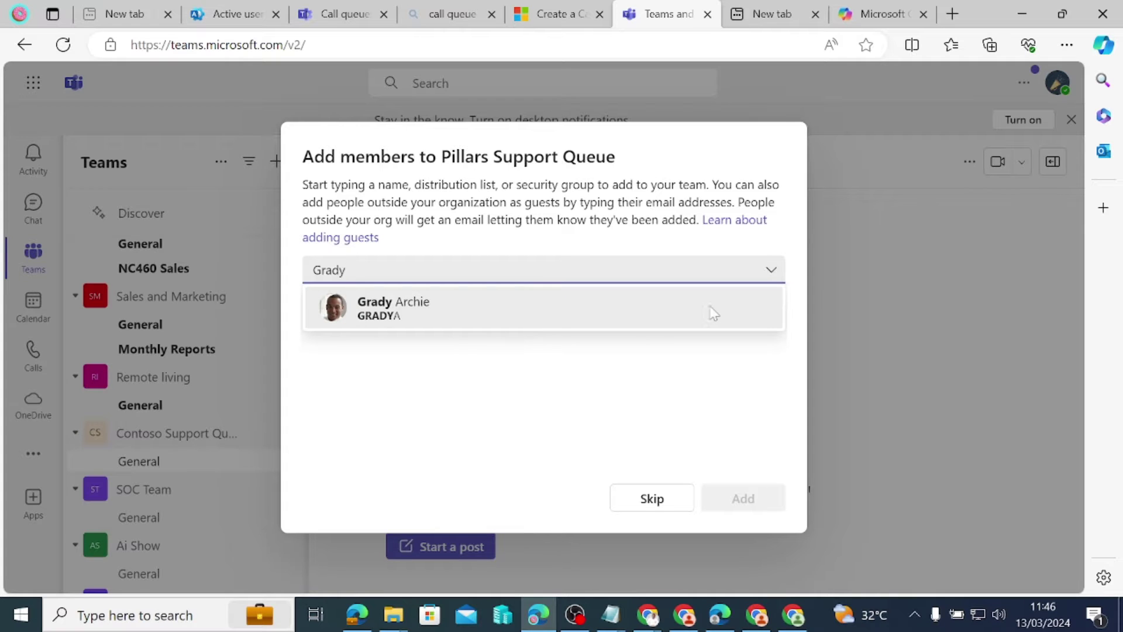
{"action": "left_click", "coordinate": [711, 312]}
Step: Select the second agent from the notes as another member of the new team
{"action": "key", "text": "alt+Tab"}
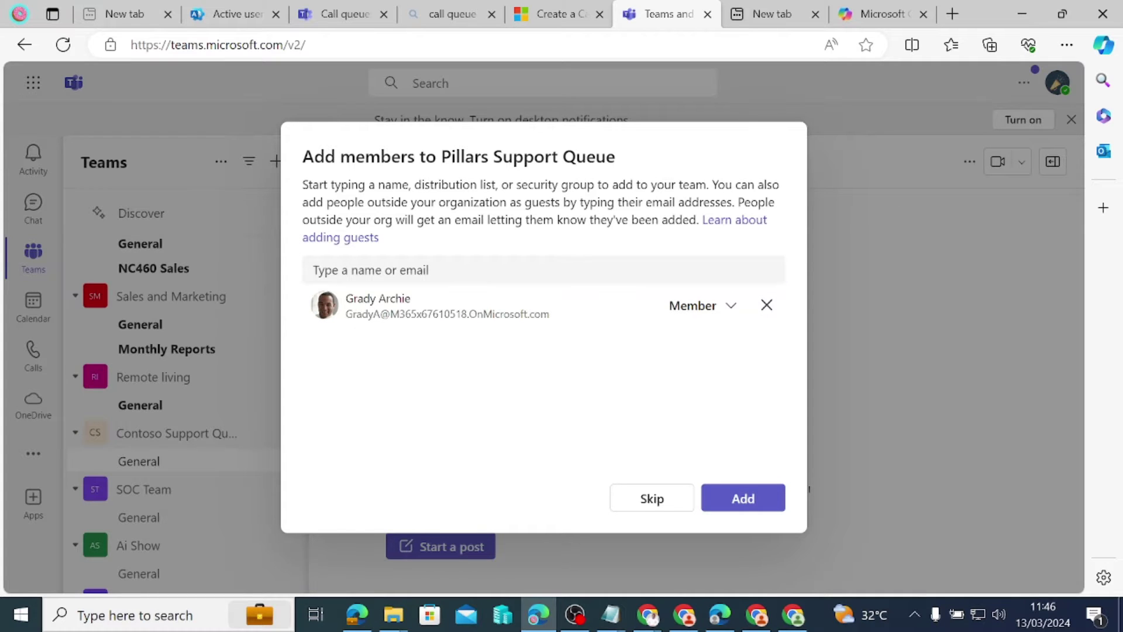
{"action": "key", "text": "alt+Tab"}
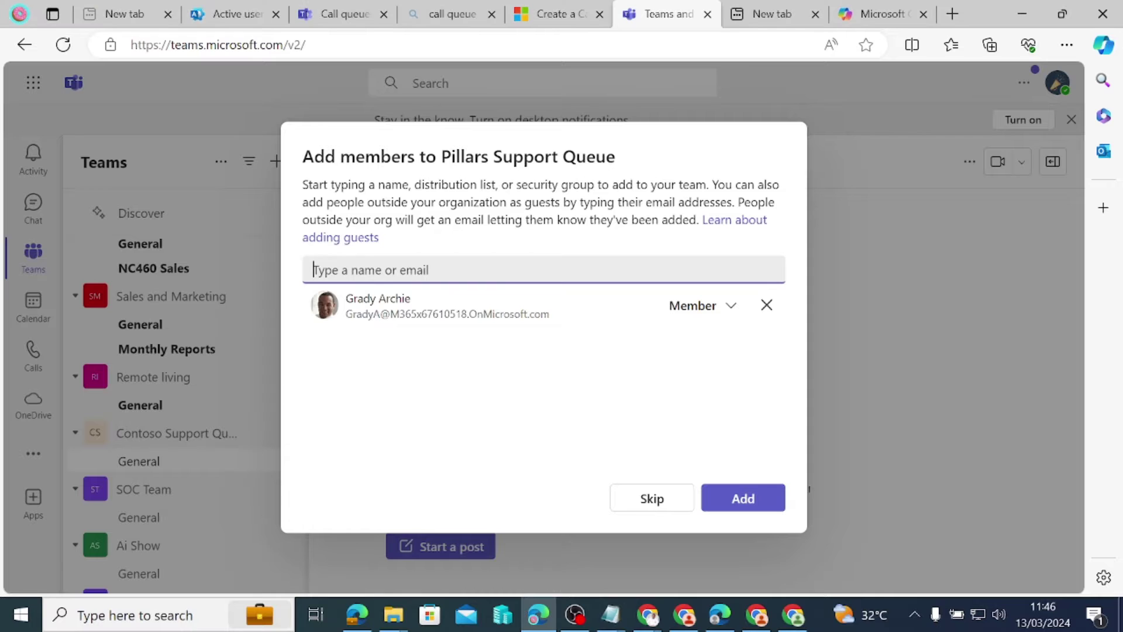
{"action": "type", "text": "Adele"}
{"action": "left_click", "coordinate": [481, 306]}
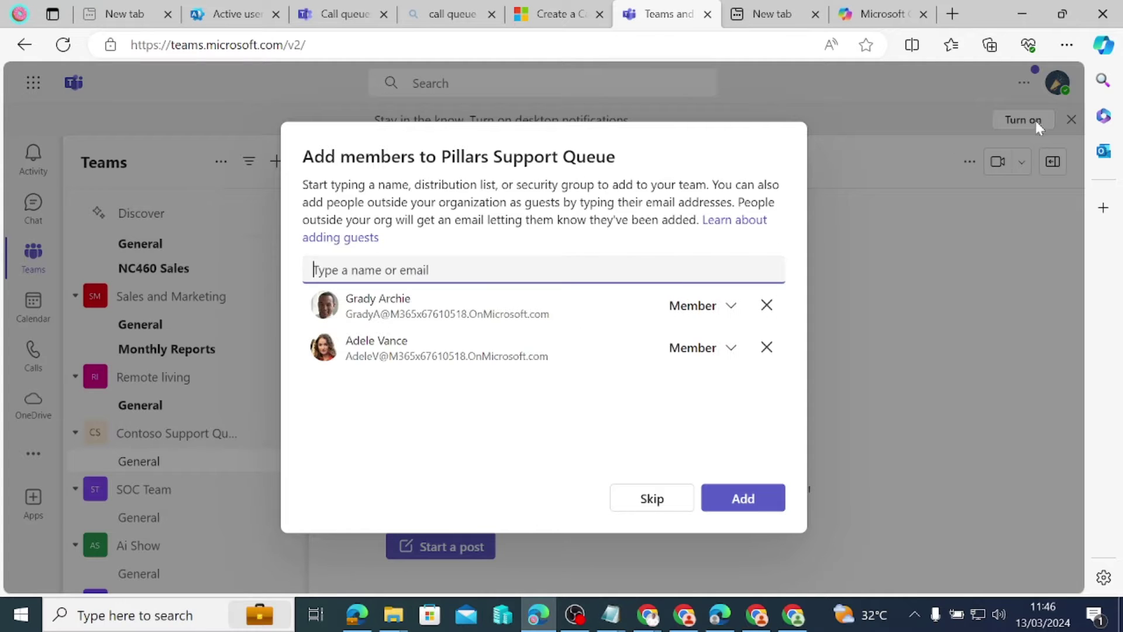
Step: Select the third agent from the notes and add all three chosen people to the Pillars Support Queue team
{"action": "key", "text": "alt+Tab"}
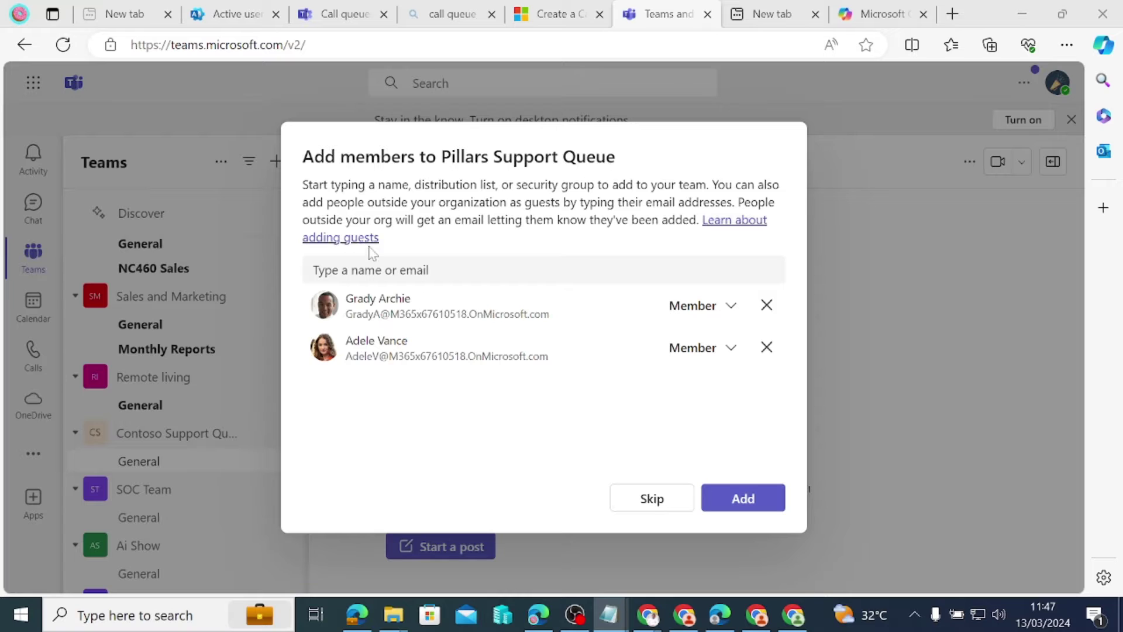
{"action": "left_click", "coordinate": [374, 268]}
{"action": "type", "text": "Irvin"}
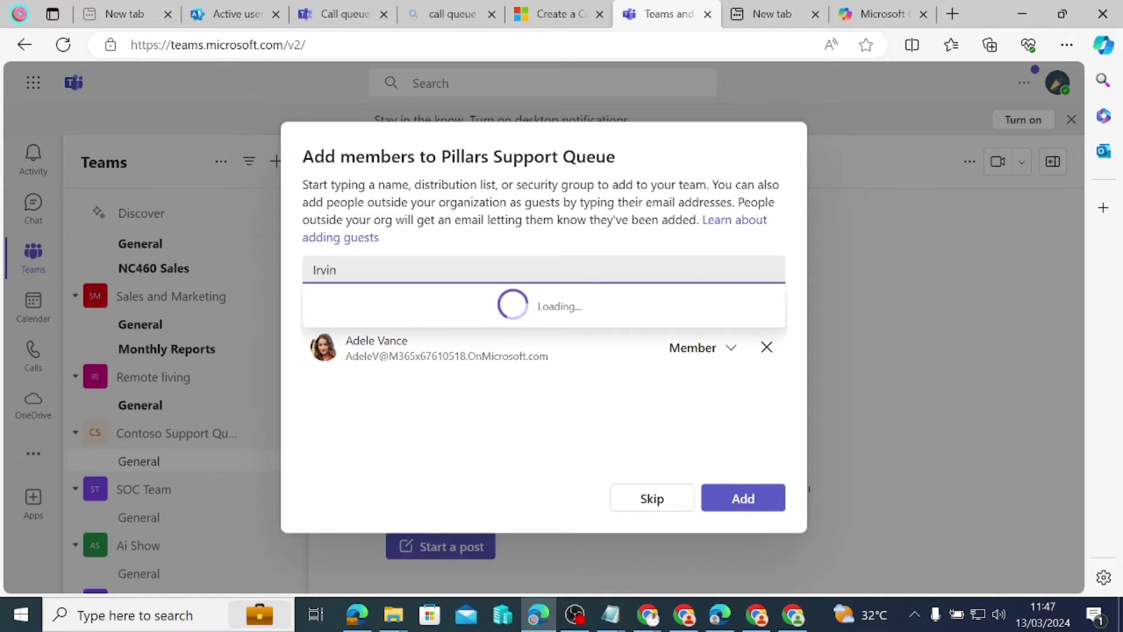
{"action": "key", "text": "Return"}
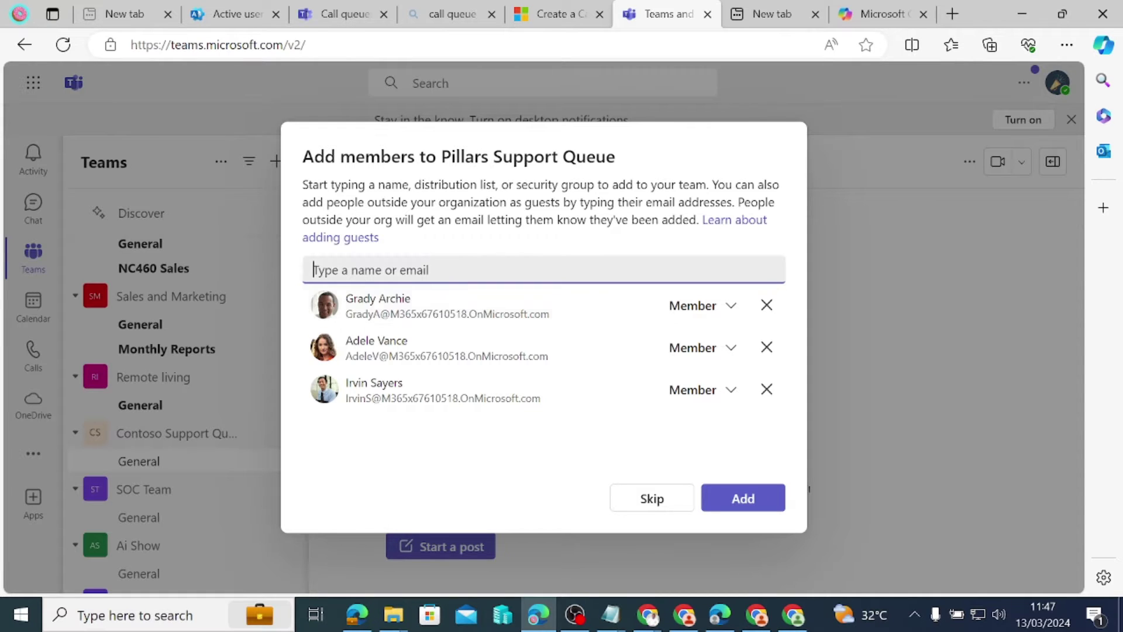
{"action": "left_click", "coordinate": [742, 500]}
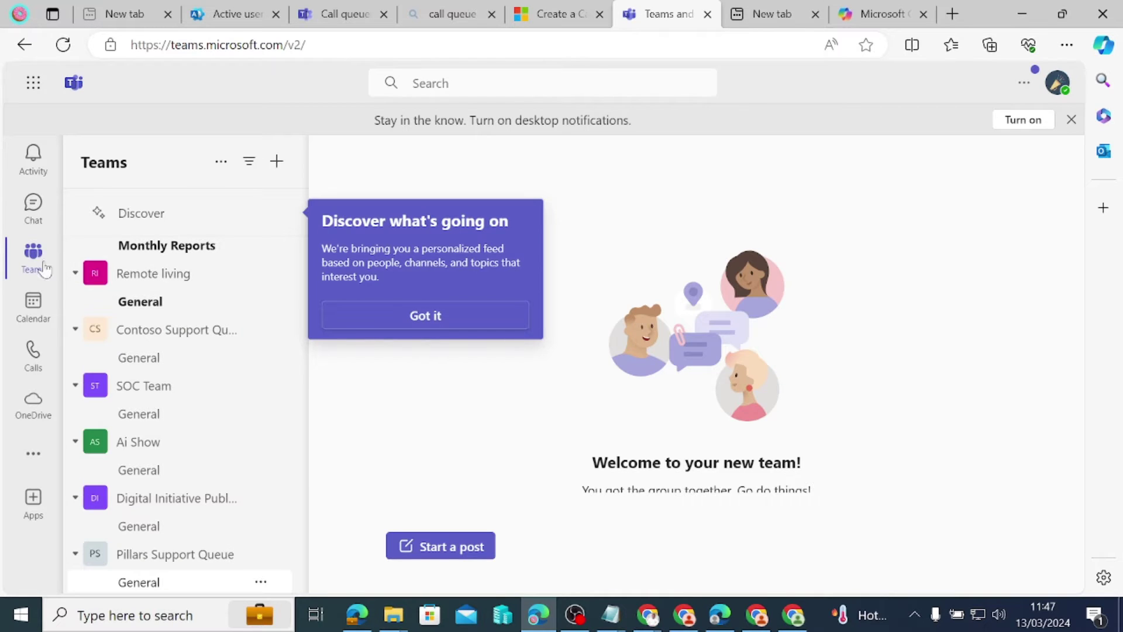
Step: View the Calls page in Teams, check the setup checklist in the Notepad notes, and move the notes window out of the way
{"action": "left_click", "coordinate": [34, 356]}
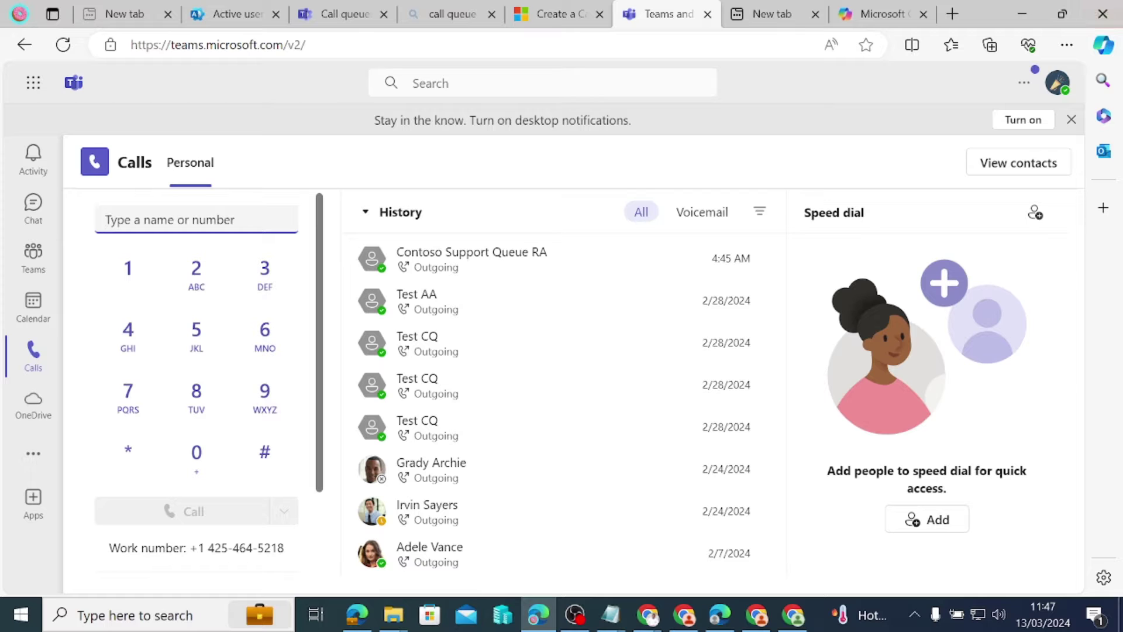
{"action": "key", "text": "alt+Tab"}
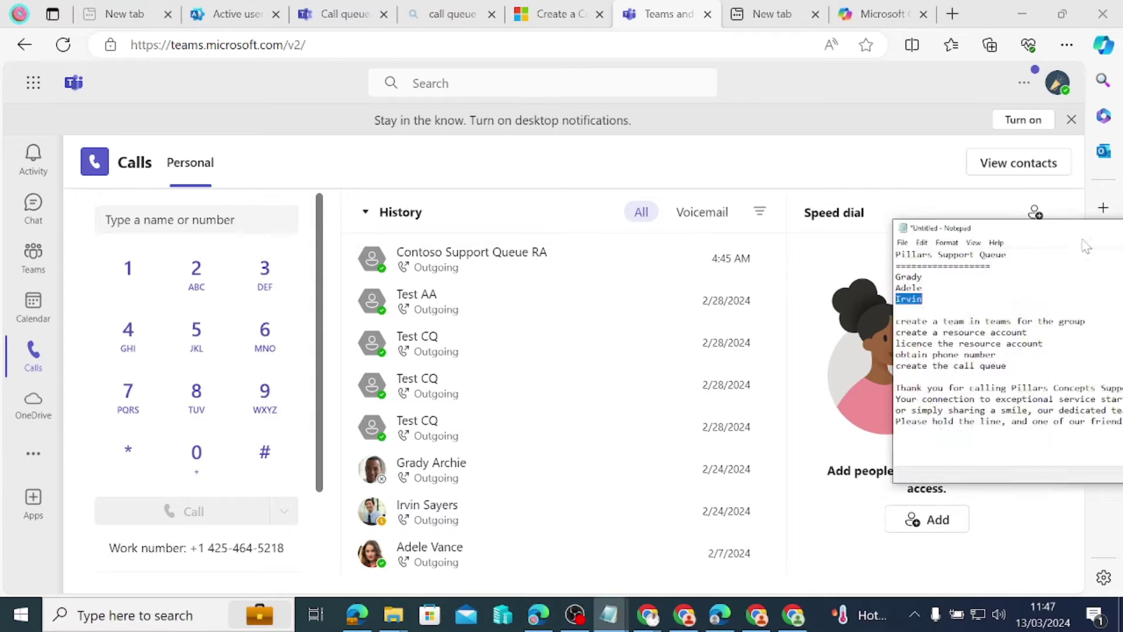
{"action": "left_click_drag", "start_coordinate": [138, 278], "coordinate": [312, 279]}
{"action": "left_click_drag", "start_coordinate": [522, 131], "coordinate": [1120, 111]}
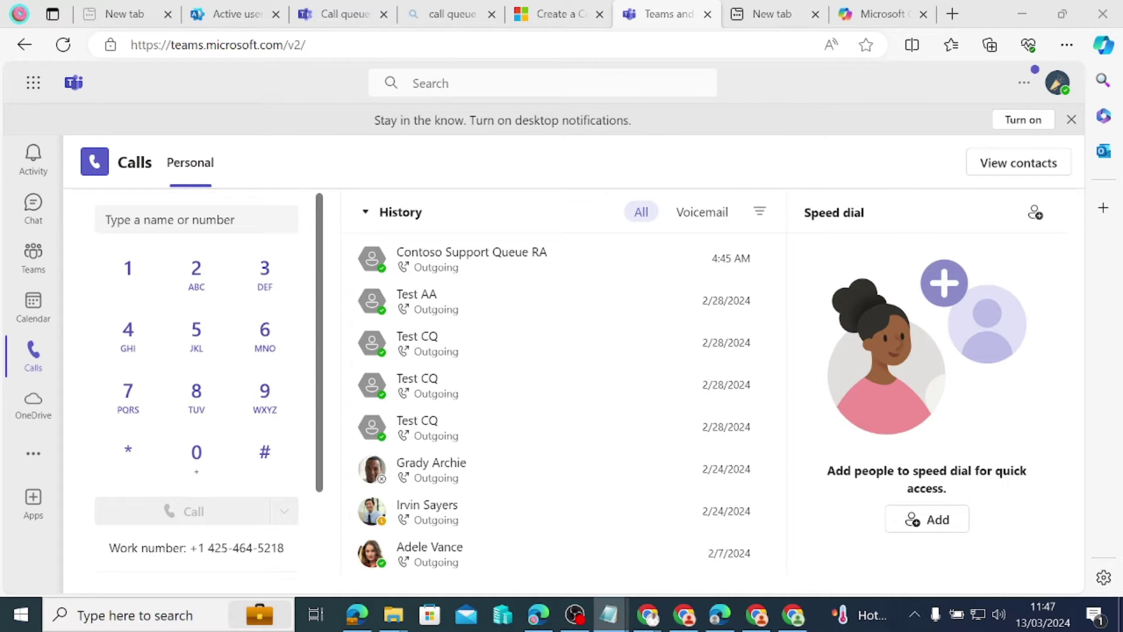
Step: Switch to the Microsoft 365 admin center, show all admin centers, and open the Teams admin center
{"action": "left_click", "coordinate": [231, 13]}
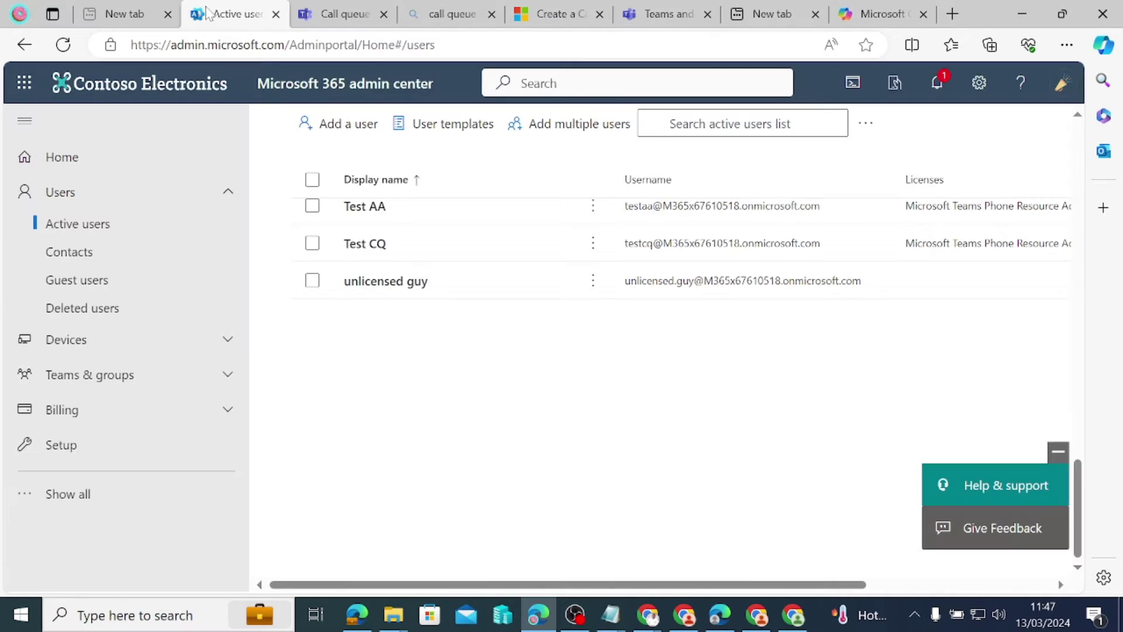
{"action": "scroll", "coordinate": [311, 211], "scroll_direction": "up", "scroll_amount": 5}
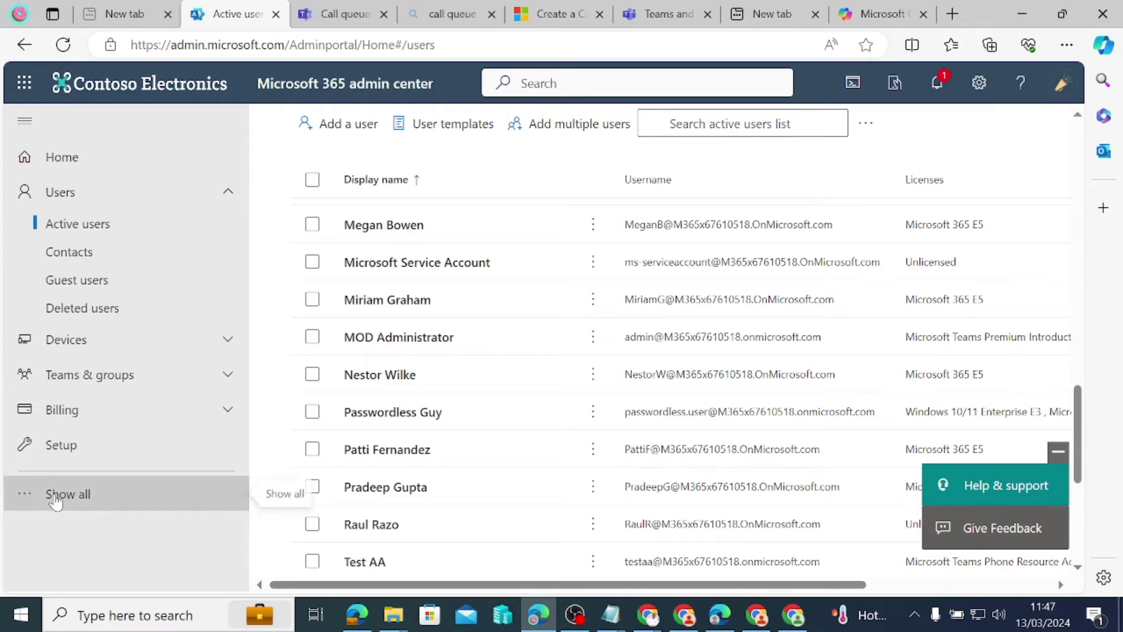
{"action": "left_click", "coordinate": [53, 493]}
{"action": "scroll", "coordinate": [73, 465], "scroll_direction": "down", "scroll_amount": 6}
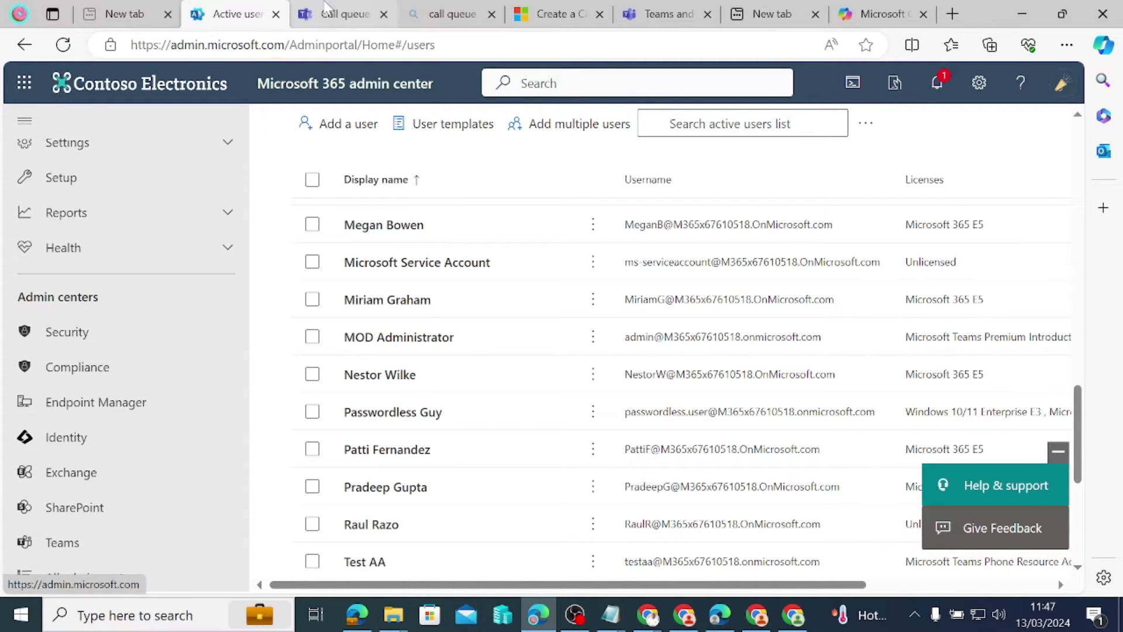
{"action": "left_click", "coordinate": [72, 541]}
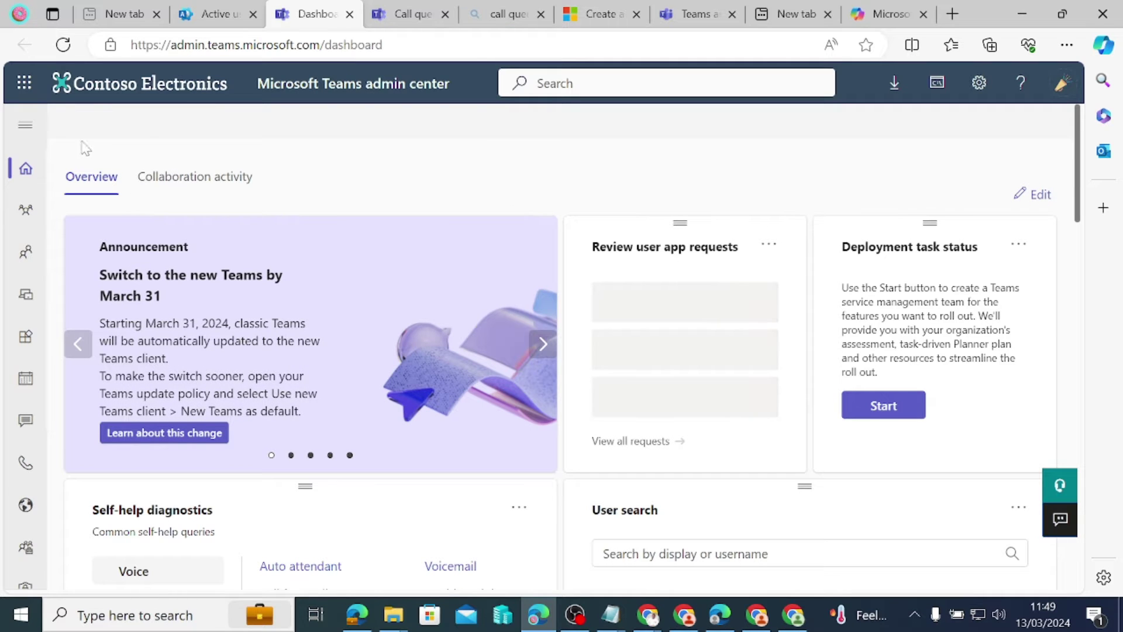
Step: Expand the Teams admin center navigation and open the resource accounts page in the voice settings
{"action": "left_click", "coordinate": [23, 133]}
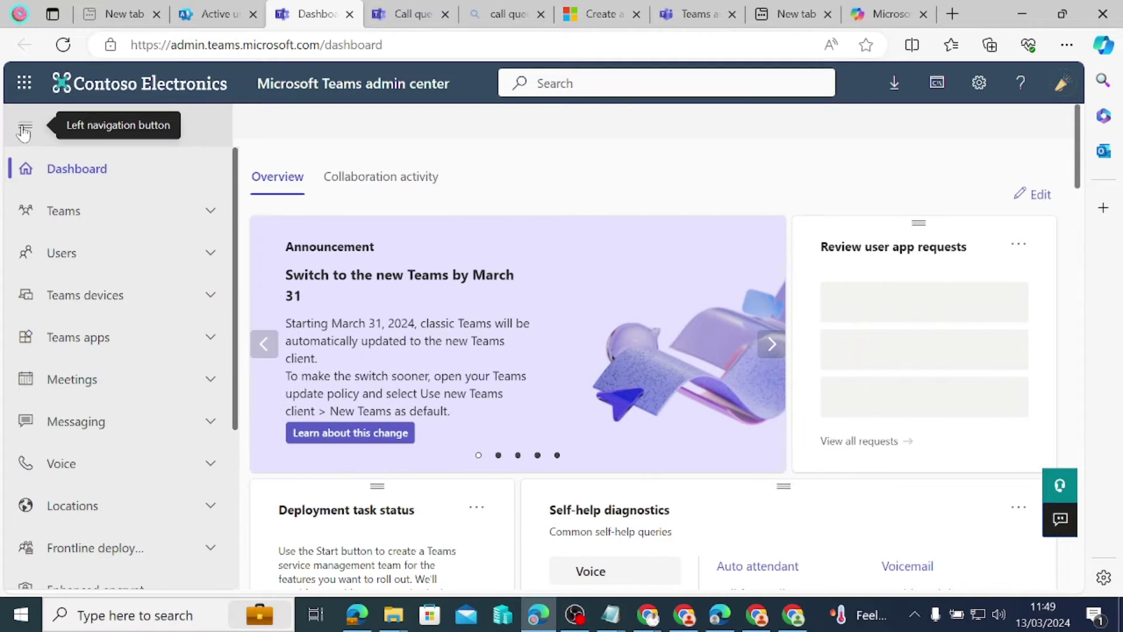
{"action": "scroll", "coordinate": [92, 375], "scroll_direction": "down", "scroll_amount": 3}
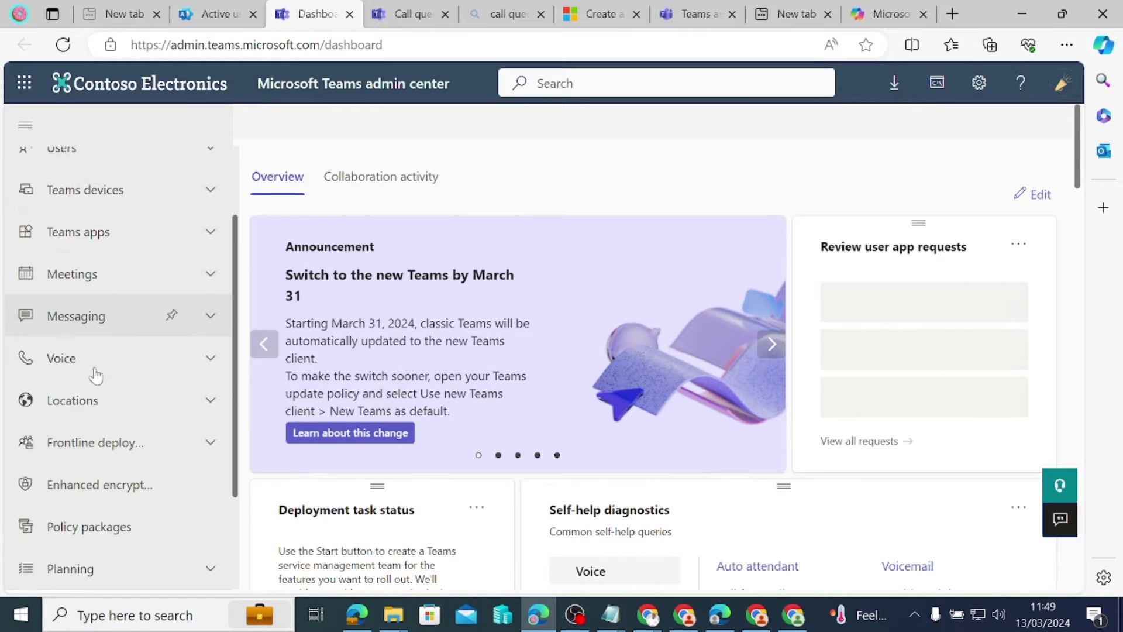
{"action": "left_click", "coordinate": [92, 345]}
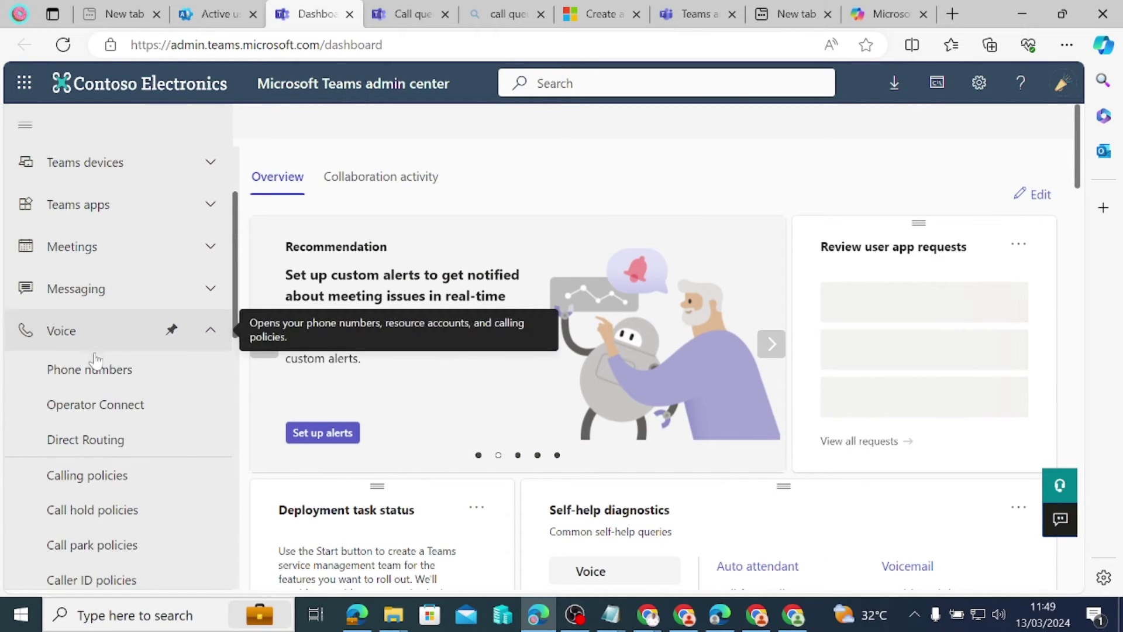
{"action": "scroll", "coordinate": [96, 374], "scroll_direction": "down", "scroll_amount": 3}
{"action": "scroll", "coordinate": [95, 377], "scroll_direction": "down", "scroll_amount": 2}
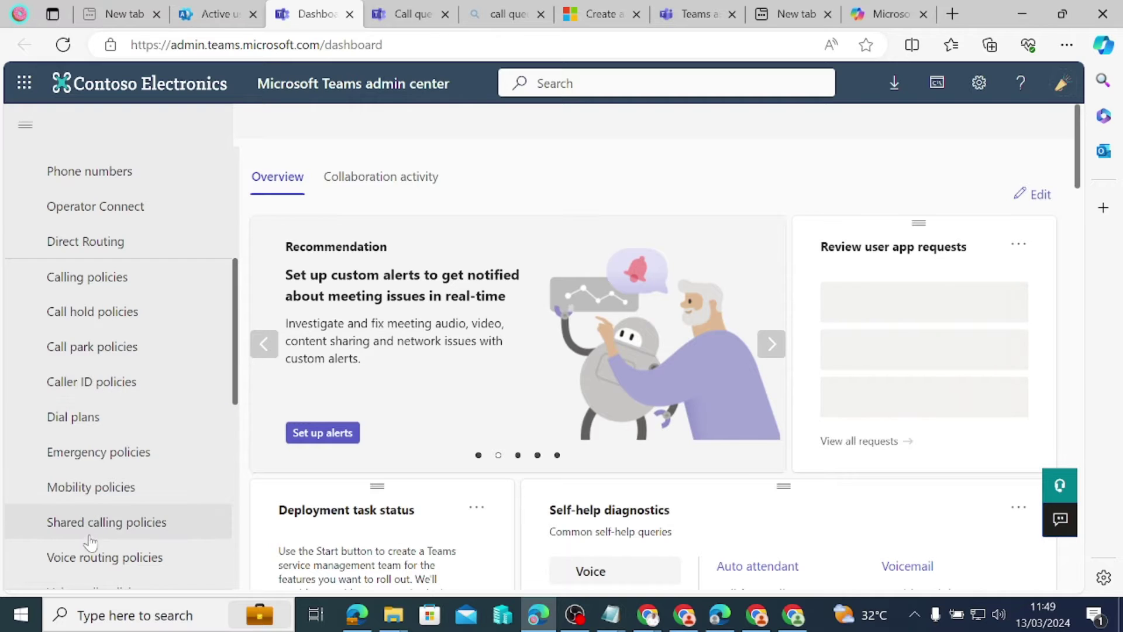
{"action": "scroll", "coordinate": [94, 541], "scroll_direction": "down", "scroll_amount": 3}
{"action": "scroll", "coordinate": [94, 542], "scroll_direction": "down", "scroll_amount": 1}
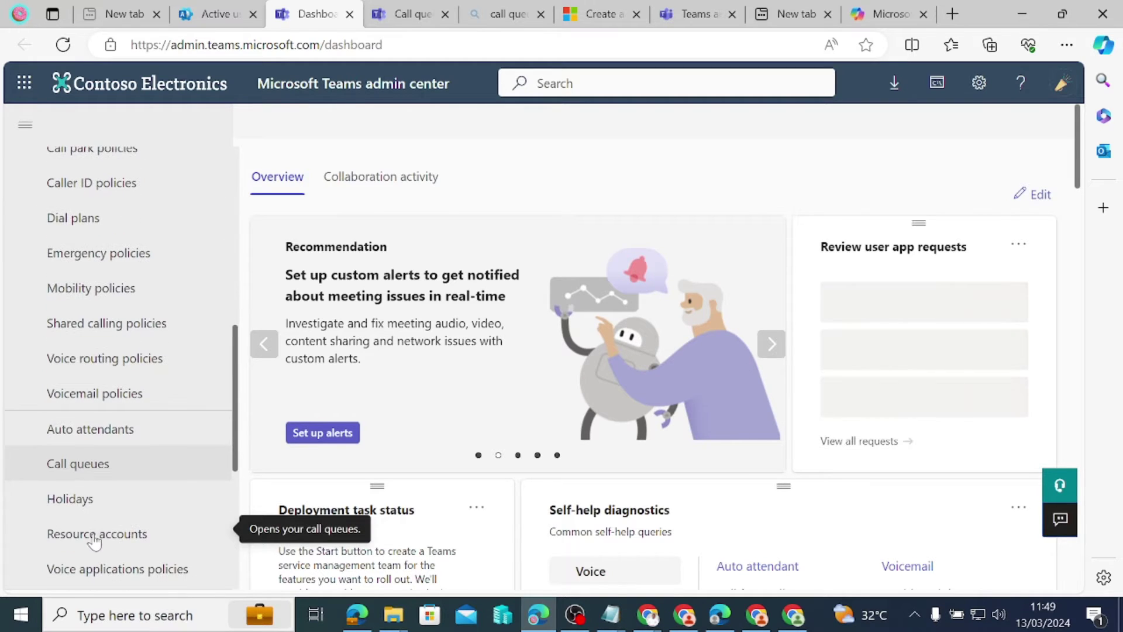
{"action": "left_click", "coordinate": [94, 535]}
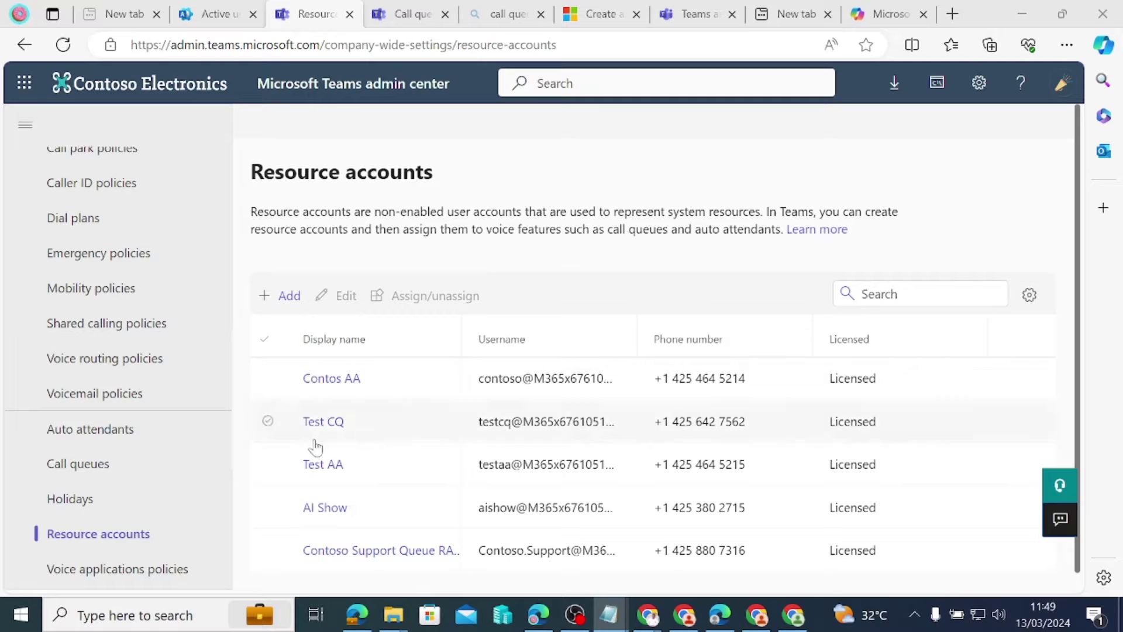
Step: Start a new resource account with the display name "Pillars Support RA"
{"action": "left_click", "coordinate": [287, 296]}
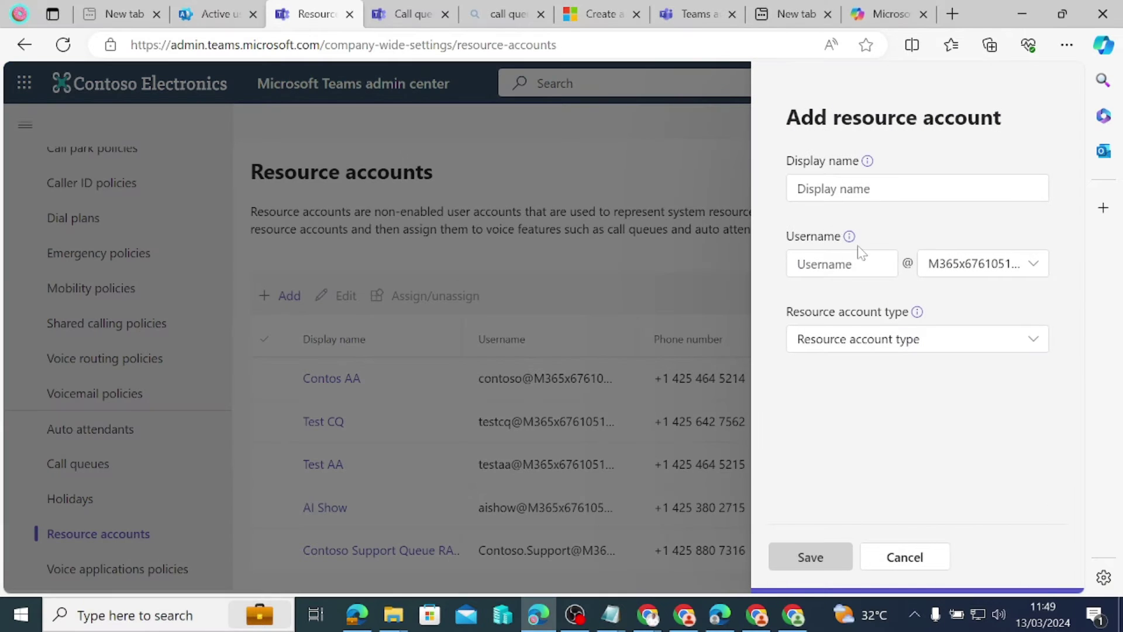
{"action": "left_click", "coordinate": [798, 188]}
{"action": "type", "text": "Pillars Support RA"}
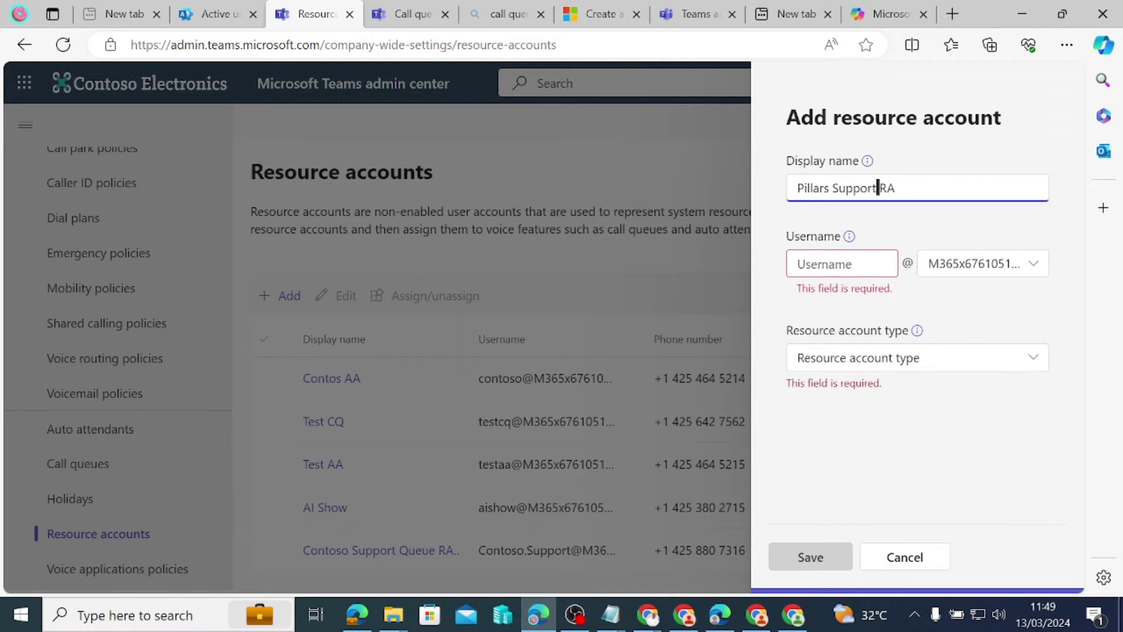
Step: Reuse "Pillars Support" from the display name to set the resource account's username to "Pillars.Support"
{"action": "left_click_drag", "start_coordinate": [877, 188], "coordinate": [797, 188]}
{"action": "key", "text": "ctrl+c"}
{"action": "left_click", "coordinate": [806, 264]}
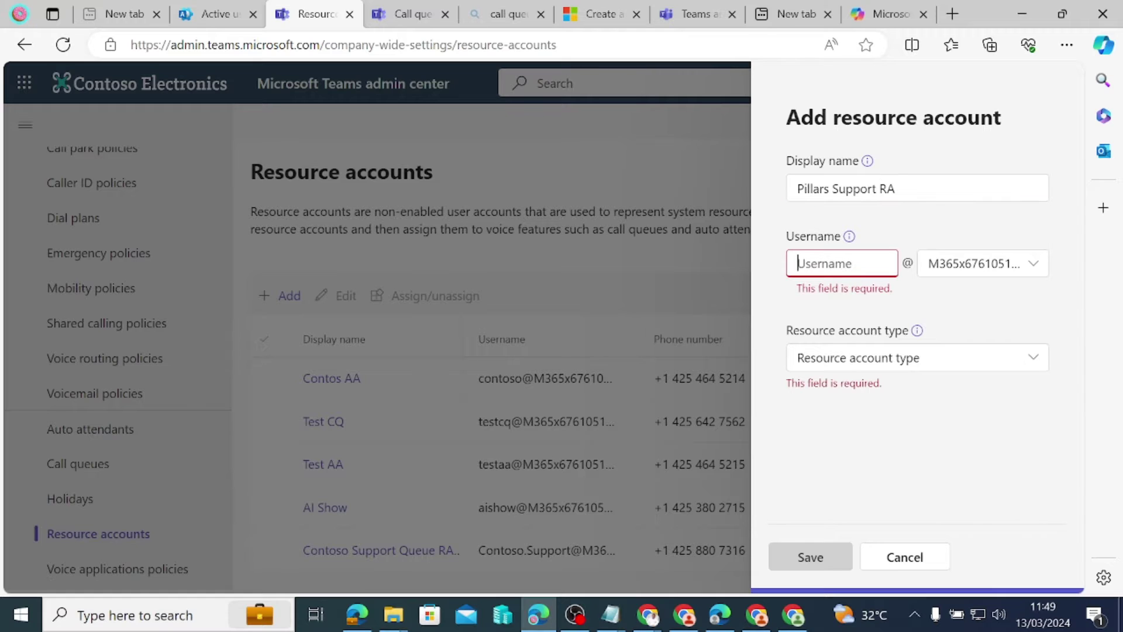
{"action": "key", "text": "ctrl+v"}
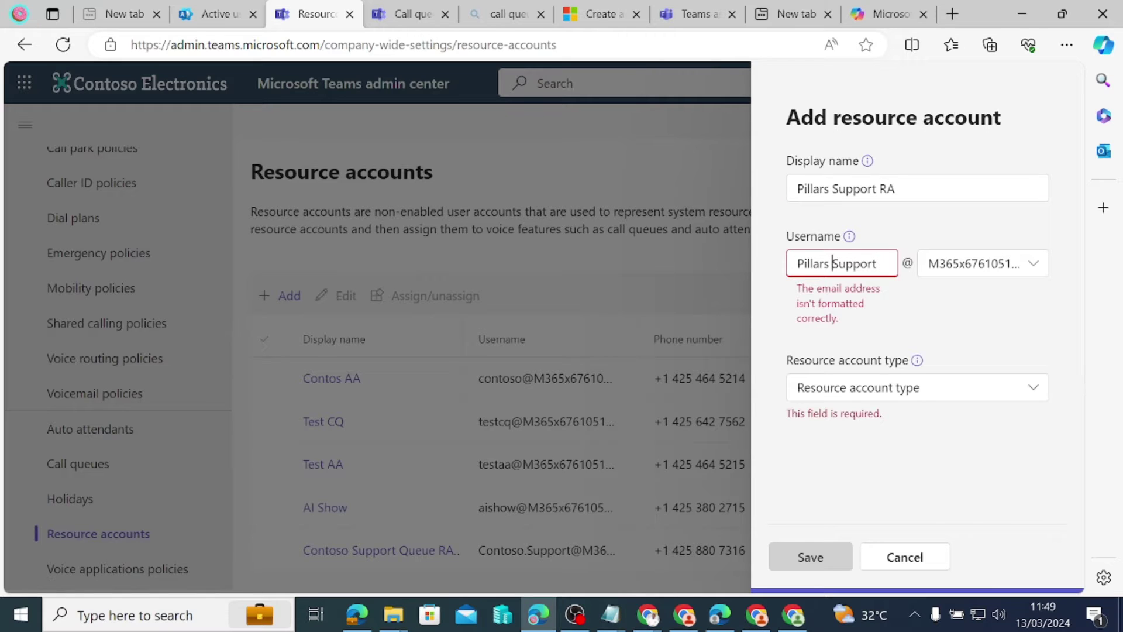
{"action": "key", "text": "BackSpace"}
{"action": "type", "text": "."}
{"action": "left_click", "coordinate": [997, 316]}
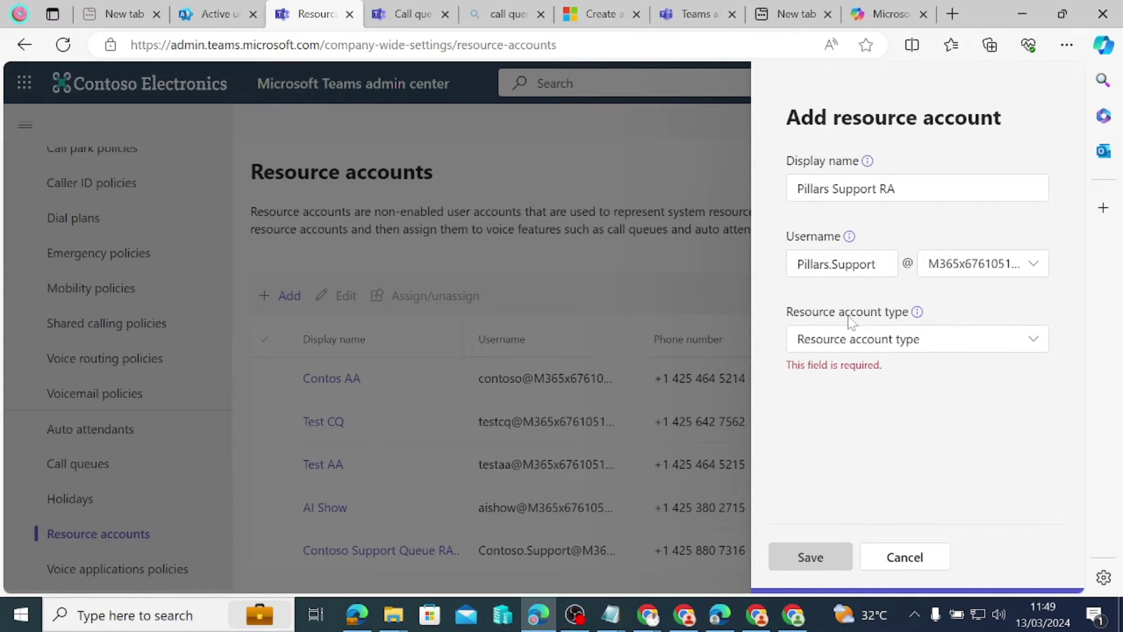
Step: Set the resource account type to Call queue and save the new account
{"action": "left_click", "coordinate": [917, 336]}
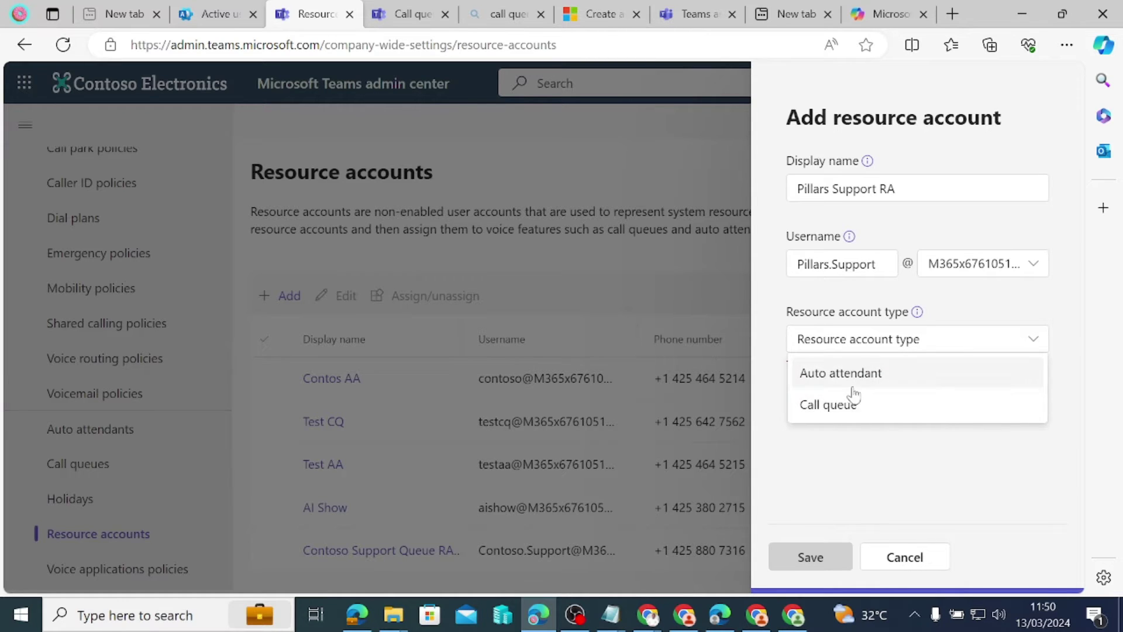
{"action": "left_click", "coordinate": [843, 413]}
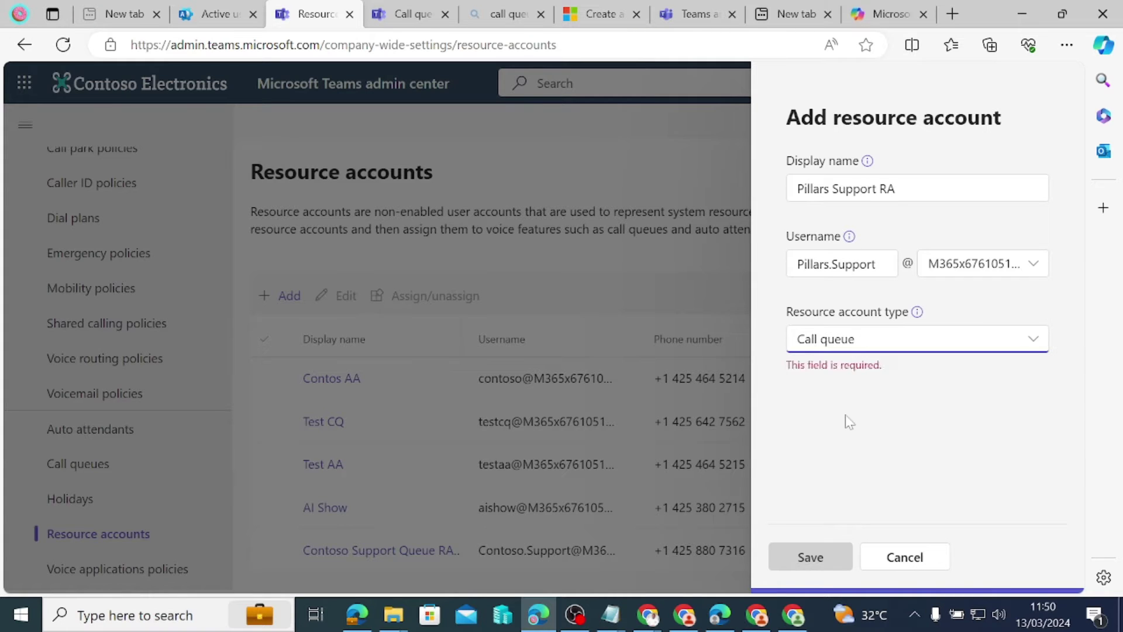
{"action": "left_click", "coordinate": [816, 555]}
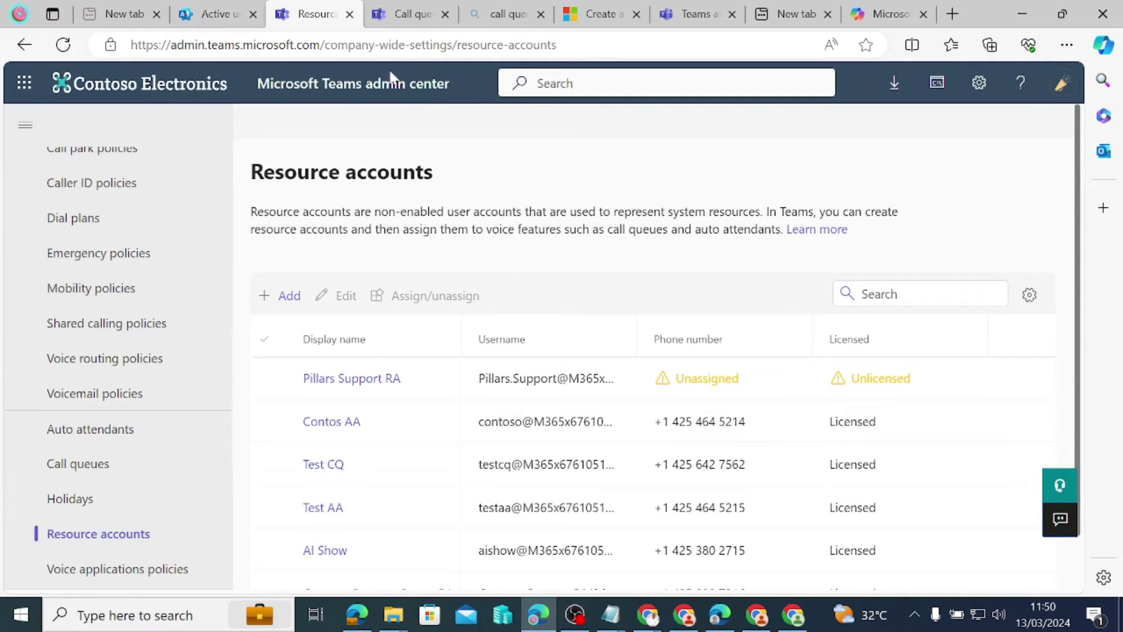
Step: Switch to the Microsoft 365 admin center and refresh the list of active users
{"action": "left_click", "coordinate": [209, 18]}
{"action": "scroll", "coordinate": [564, 338], "scroll_direction": "up", "scroll_amount": 15}
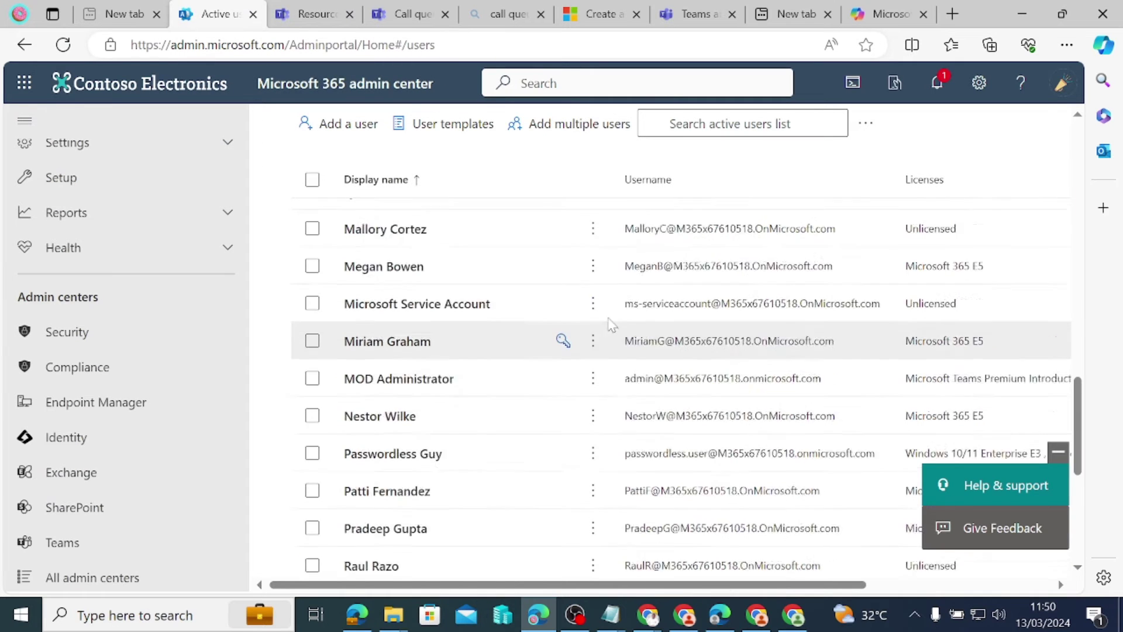
{"action": "scroll", "coordinate": [75, 182], "scroll_direction": "up", "scroll_amount": 5}
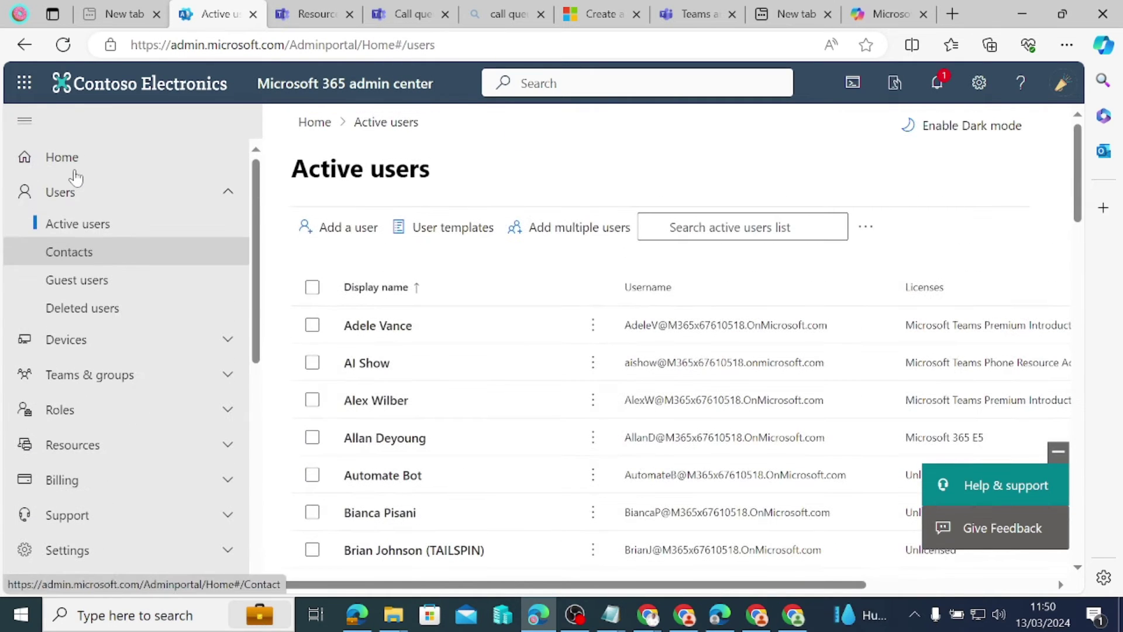
{"action": "left_click", "coordinate": [79, 225]}
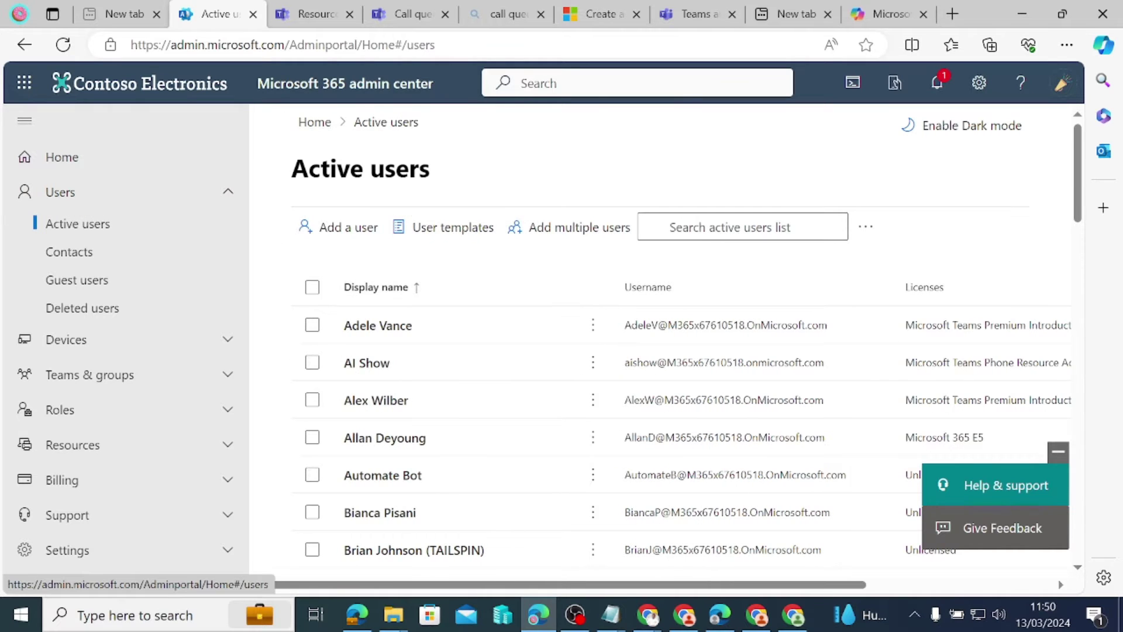
{"action": "left_click", "coordinate": [61, 47]}
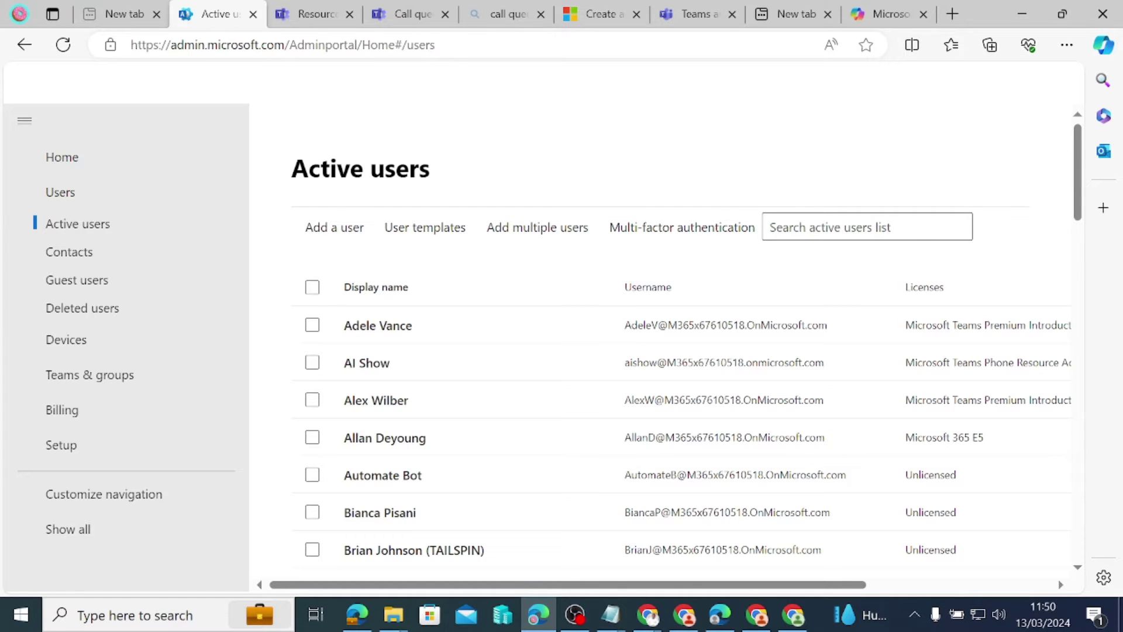
Step: Search the active users for "Pillars Support" and open the details of the Pillars Support RA account
{"action": "key", "text": "super+v"}
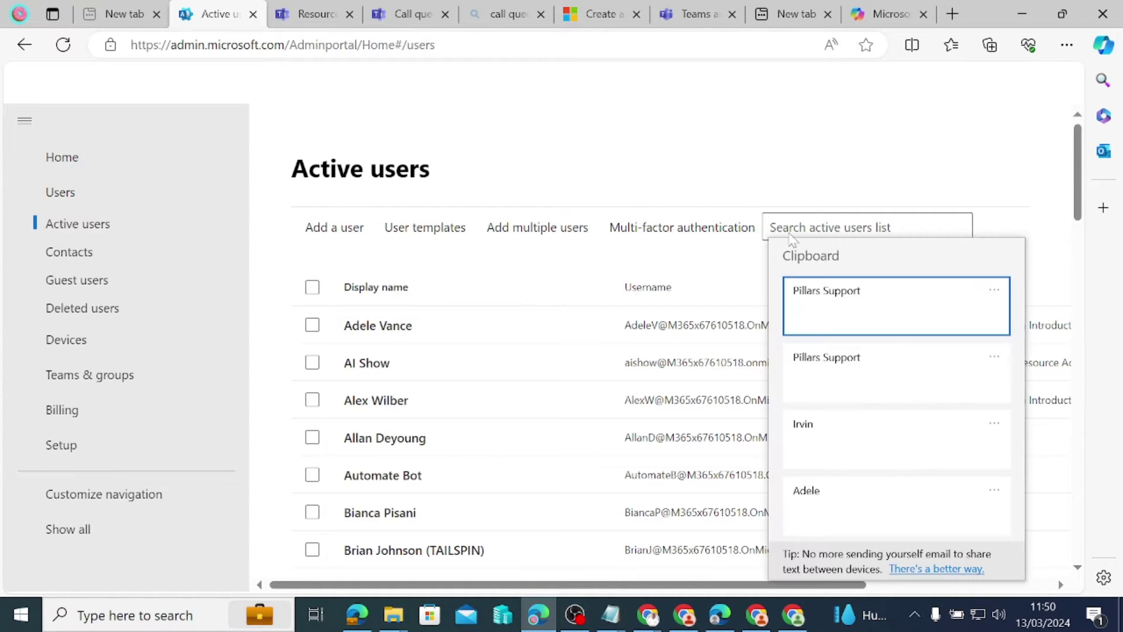
{"action": "left_click", "coordinate": [852, 313]}
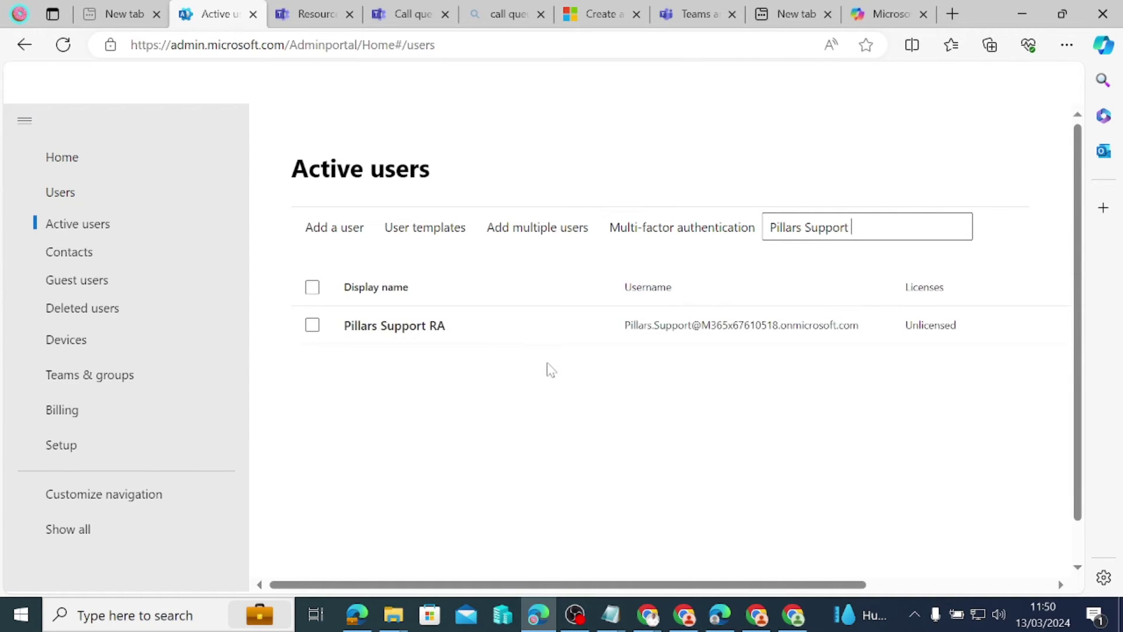
{"action": "left_click", "coordinate": [391, 331]}
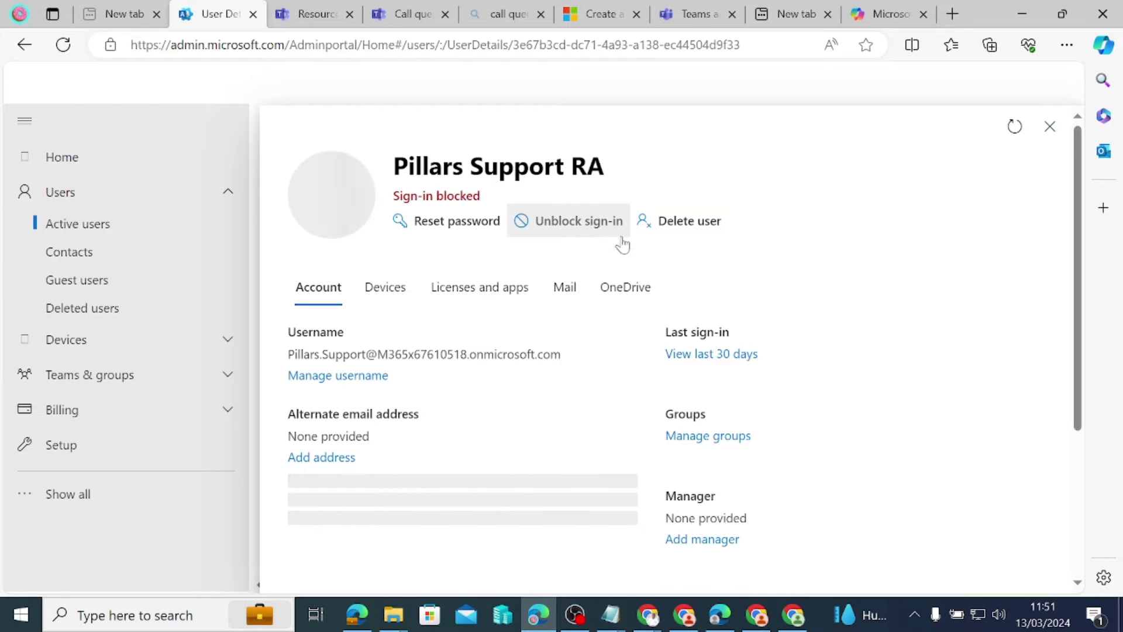
Step: Open the account's licenses and apps, and highlight the "licence the resource account" line in the Notepad task list
{"action": "scroll", "coordinate": [653, 267], "scroll_direction": "down", "scroll_amount": 1}
{"action": "scroll", "coordinate": [642, 339], "scroll_direction": "up", "scroll_amount": 1}
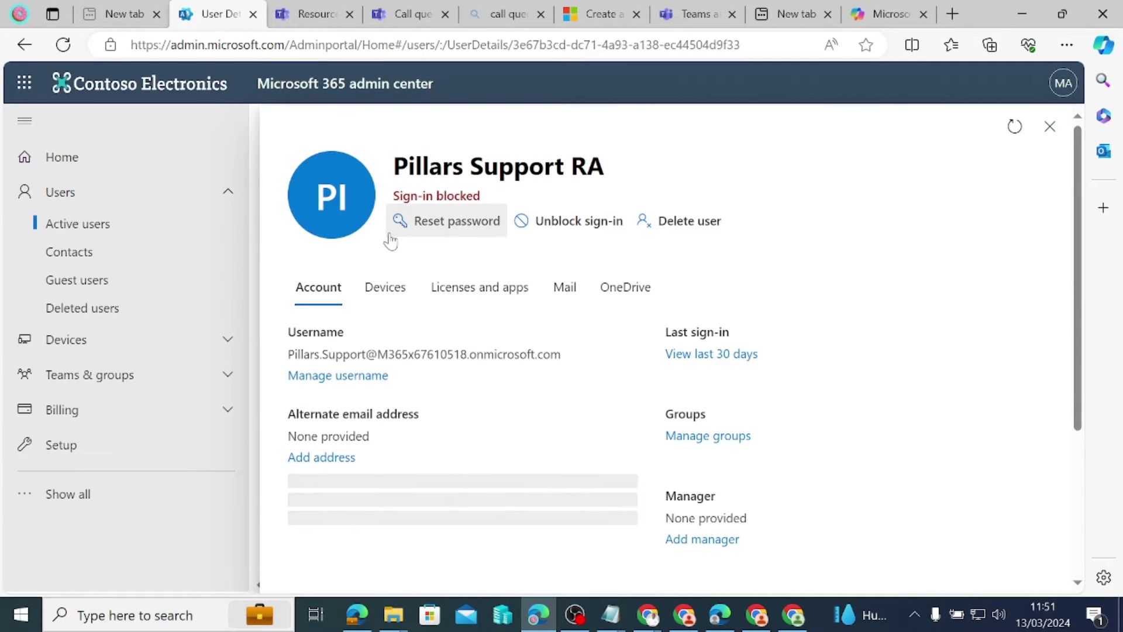
{"action": "left_click", "coordinate": [472, 292]}
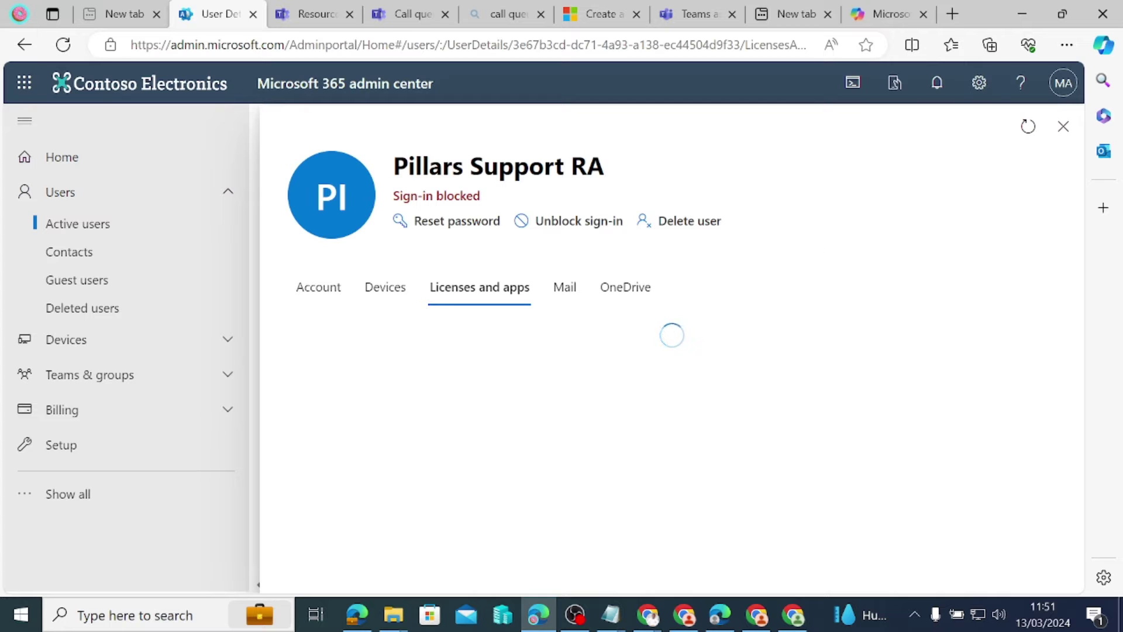
{"action": "key", "text": "alt+Tab"}
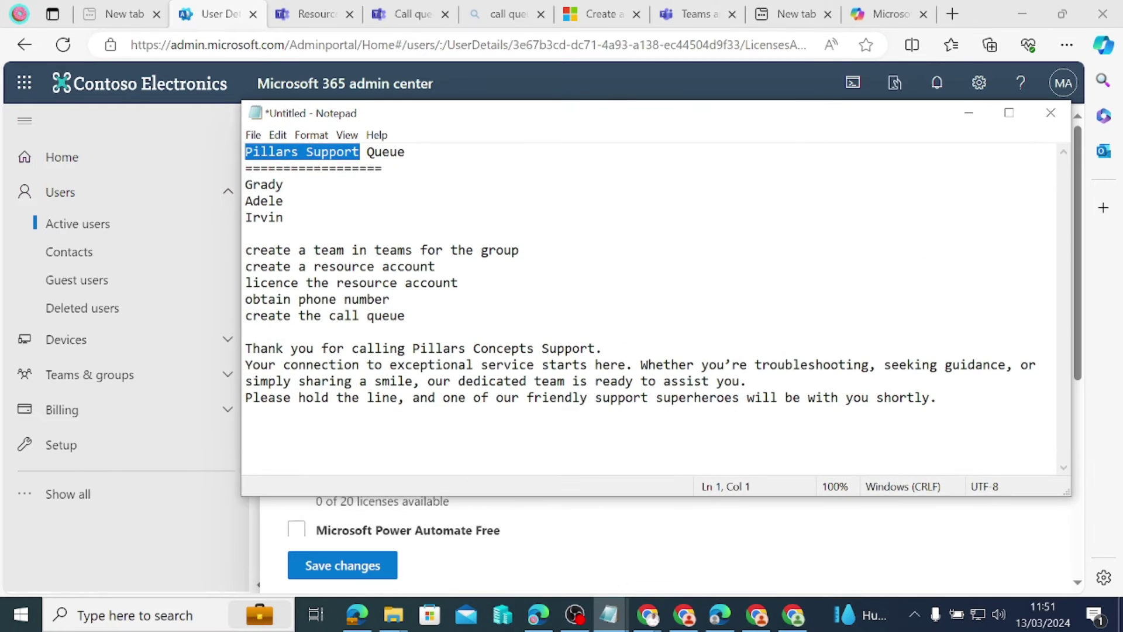
{"action": "left_click_drag", "start_coordinate": [246, 283], "coordinate": [460, 283]}
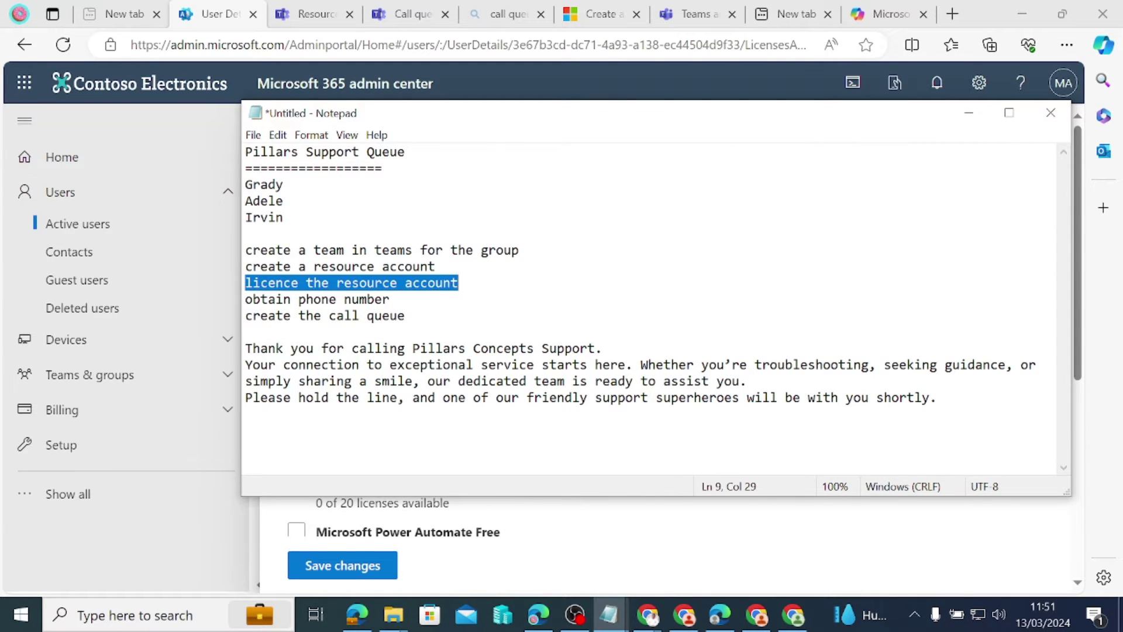
{"action": "key", "text": "alt+Tab"}
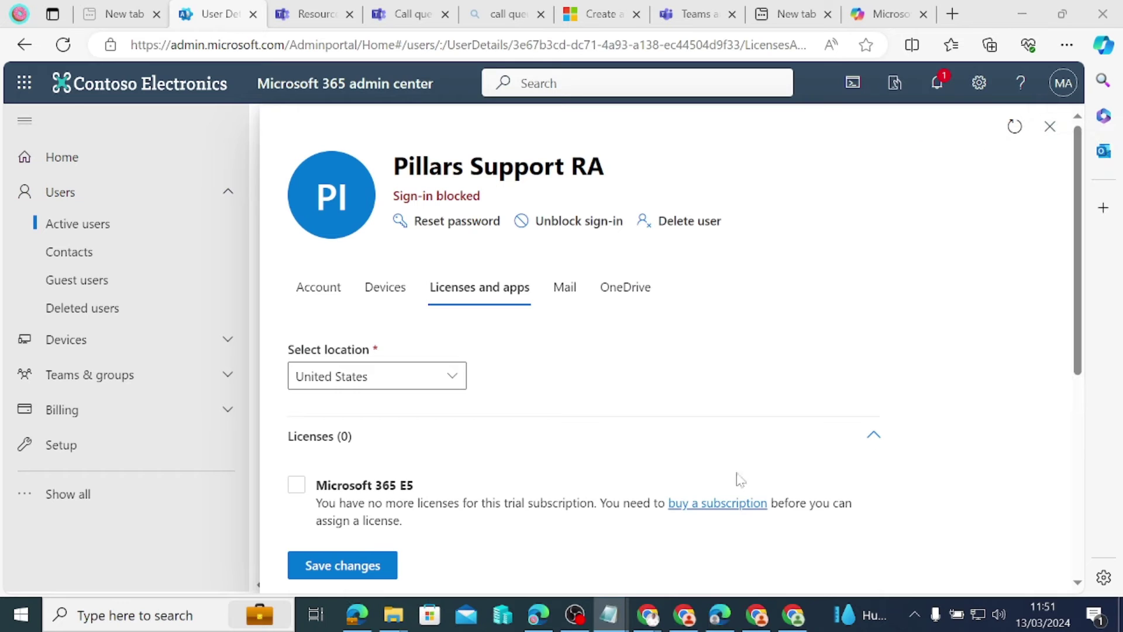
Step: Assign the Microsoft Teams Phone Resource Account license to Pillars Support RA and save the changes
{"action": "scroll", "coordinate": [565, 443], "scroll_direction": "down", "scroll_amount": 3}
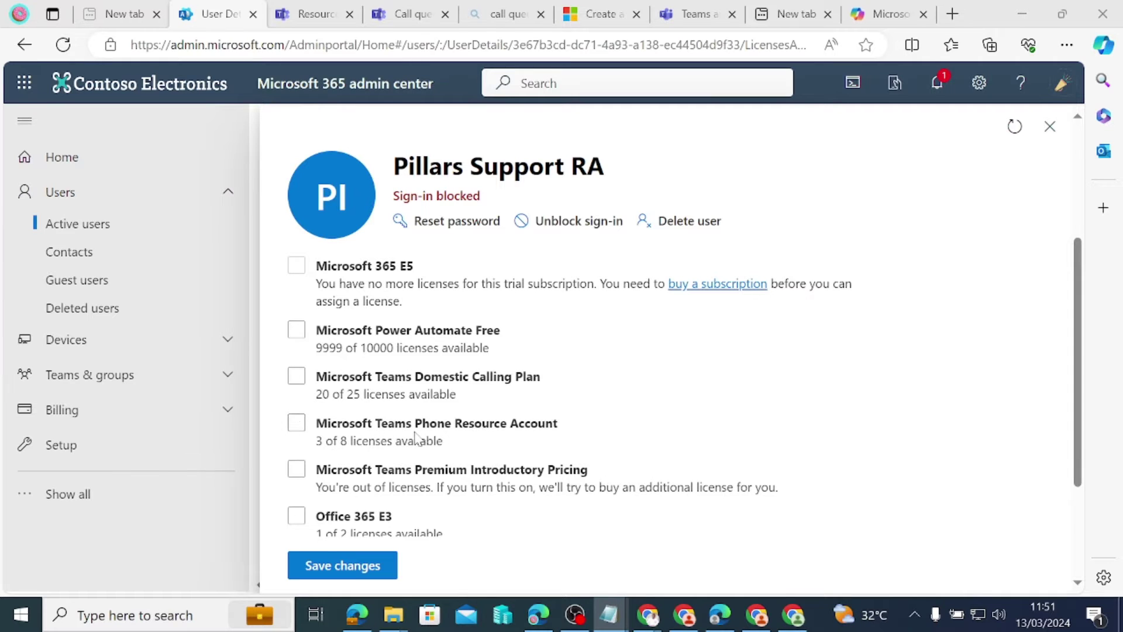
{"action": "left_click", "coordinate": [297, 425]}
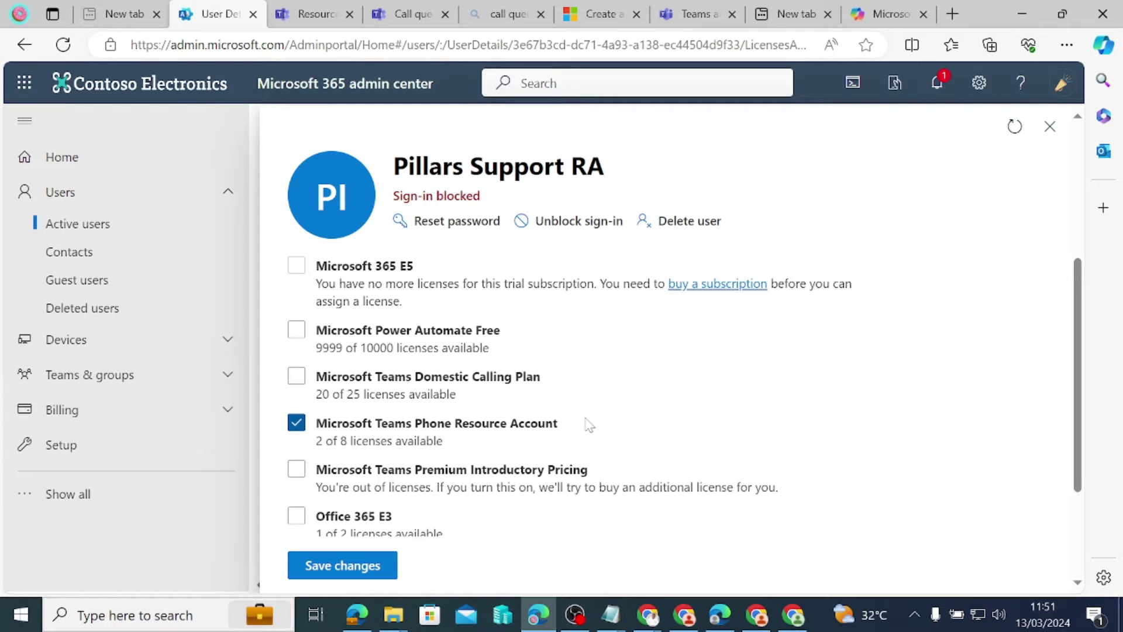
{"action": "scroll", "coordinate": [589, 425], "scroll_direction": "down", "scroll_amount": 1}
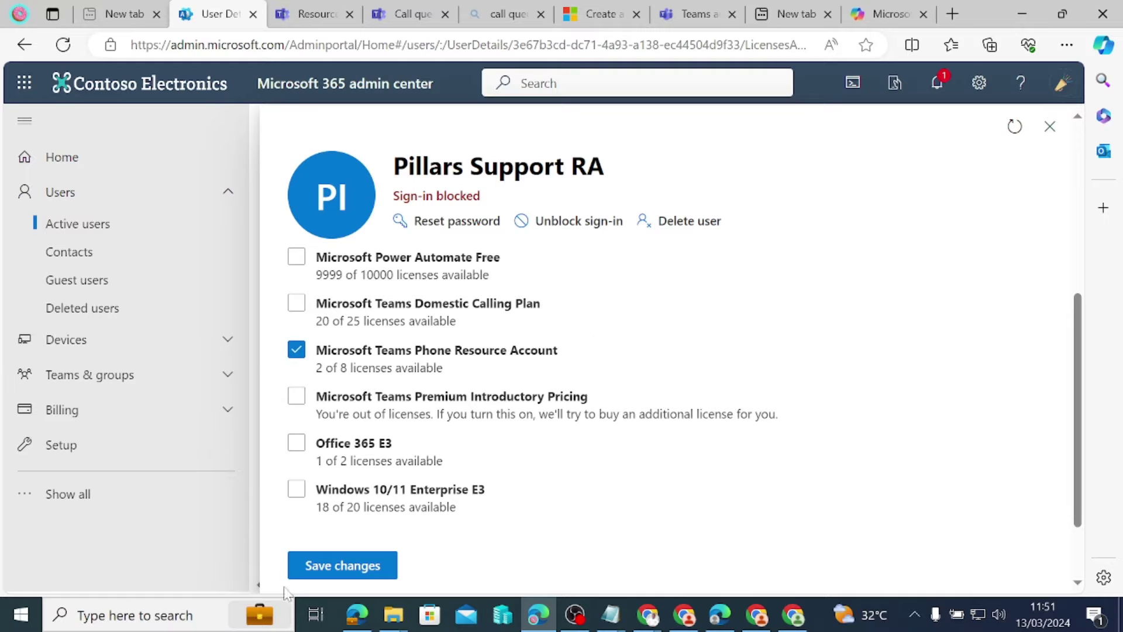
{"action": "left_click", "coordinate": [370, 564]}
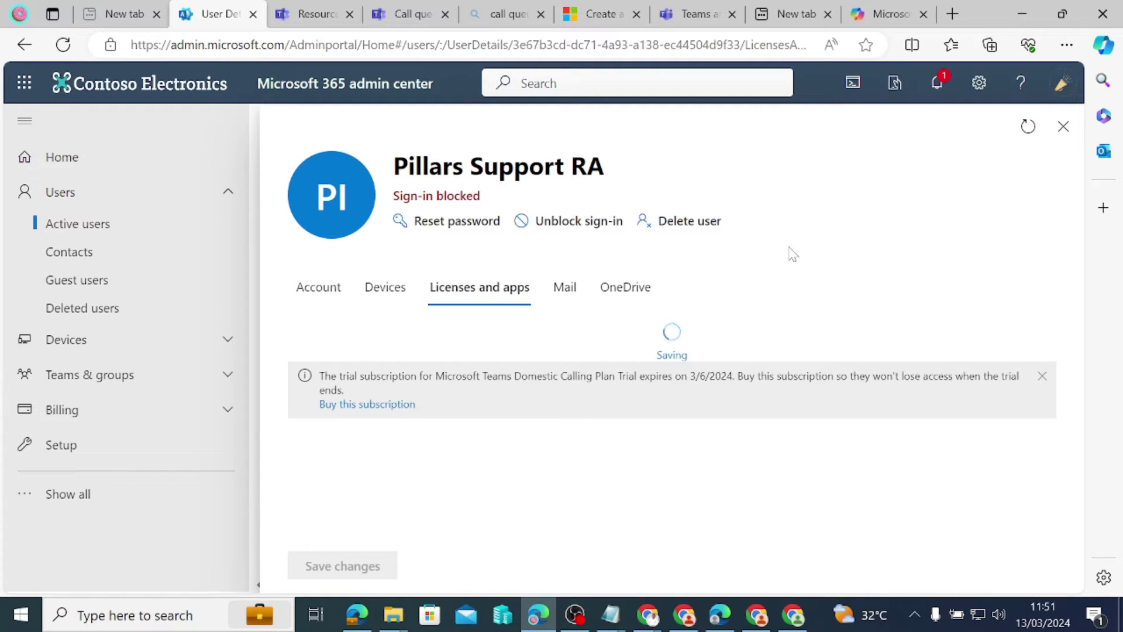
Step: Reload the user details and the Teams resource accounts list to check the license status of Pillars Support RA
{"action": "left_click", "coordinate": [295, 17]}
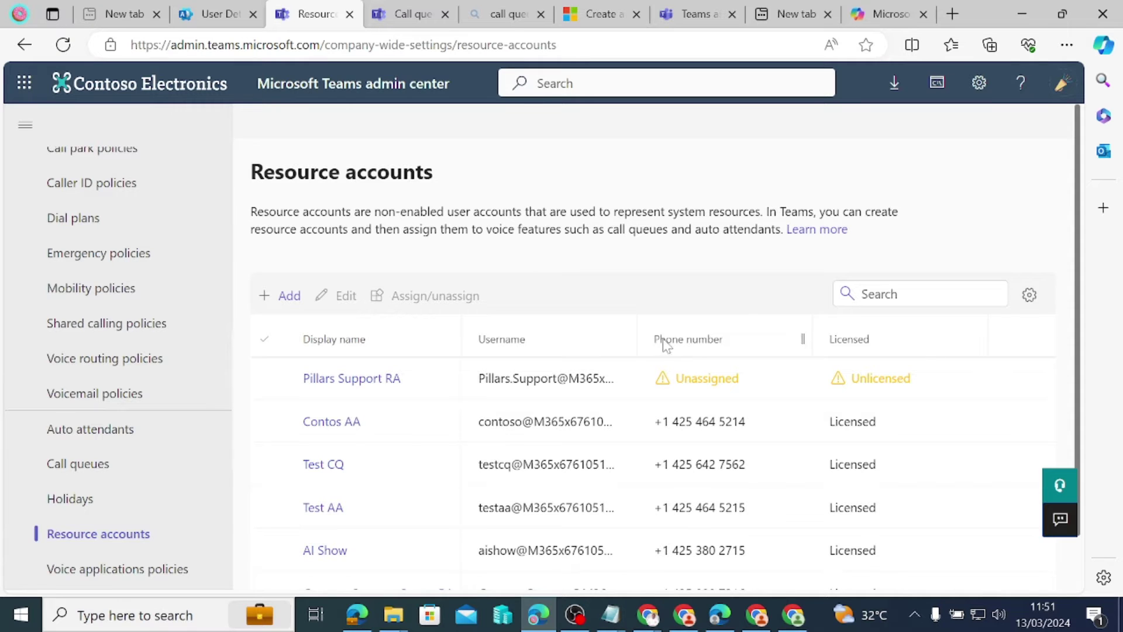
{"action": "left_click", "coordinate": [209, 10]}
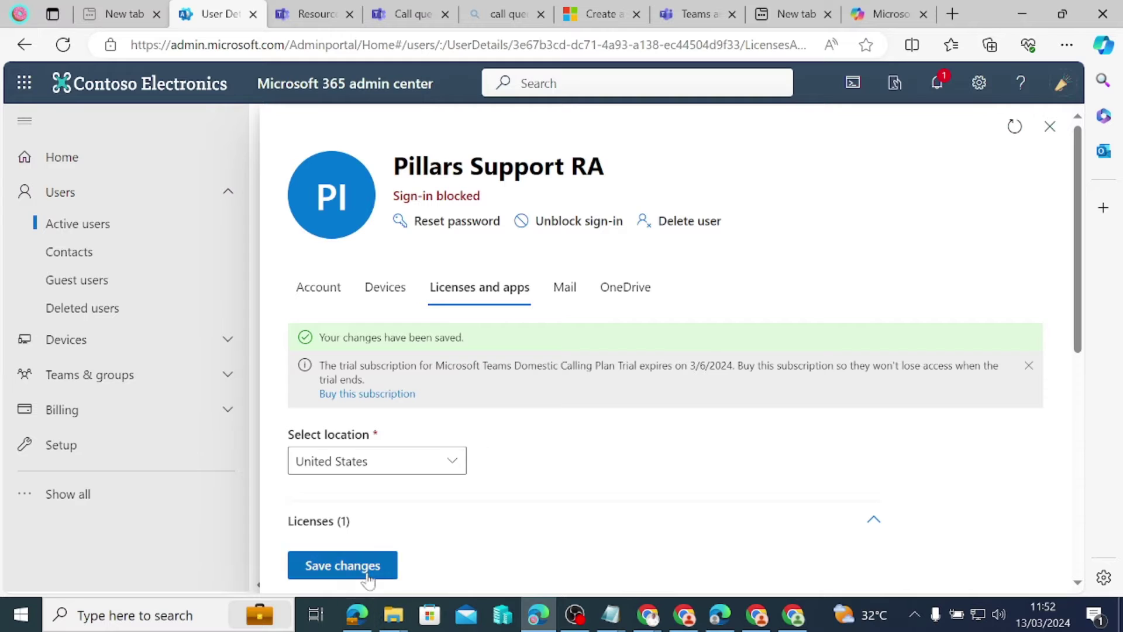
{"action": "left_click_drag", "start_coordinate": [339, 337], "coordinate": [506, 365]}
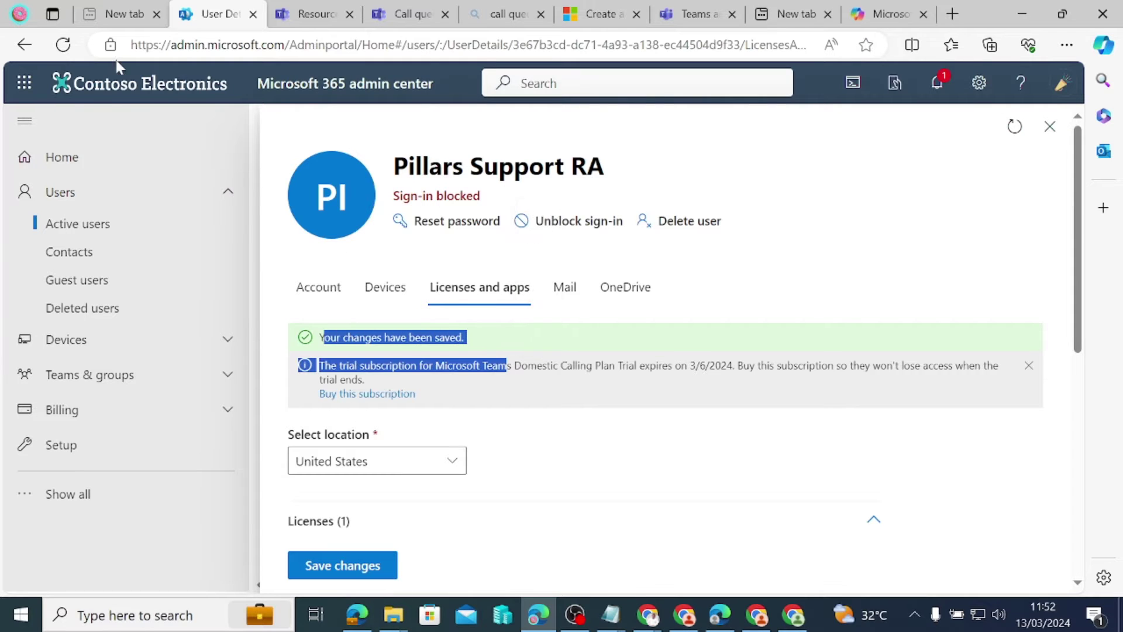
{"action": "left_click", "coordinate": [63, 58]}
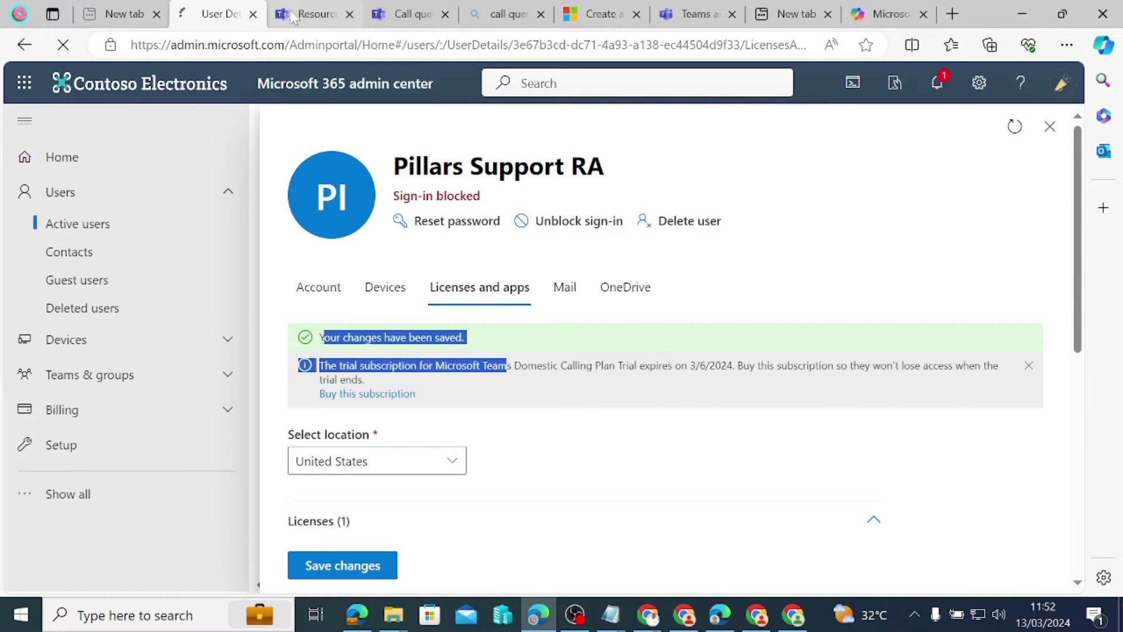
{"action": "key", "text": "ctrl+Tab"}
{"action": "left_click", "coordinate": [61, 45]}
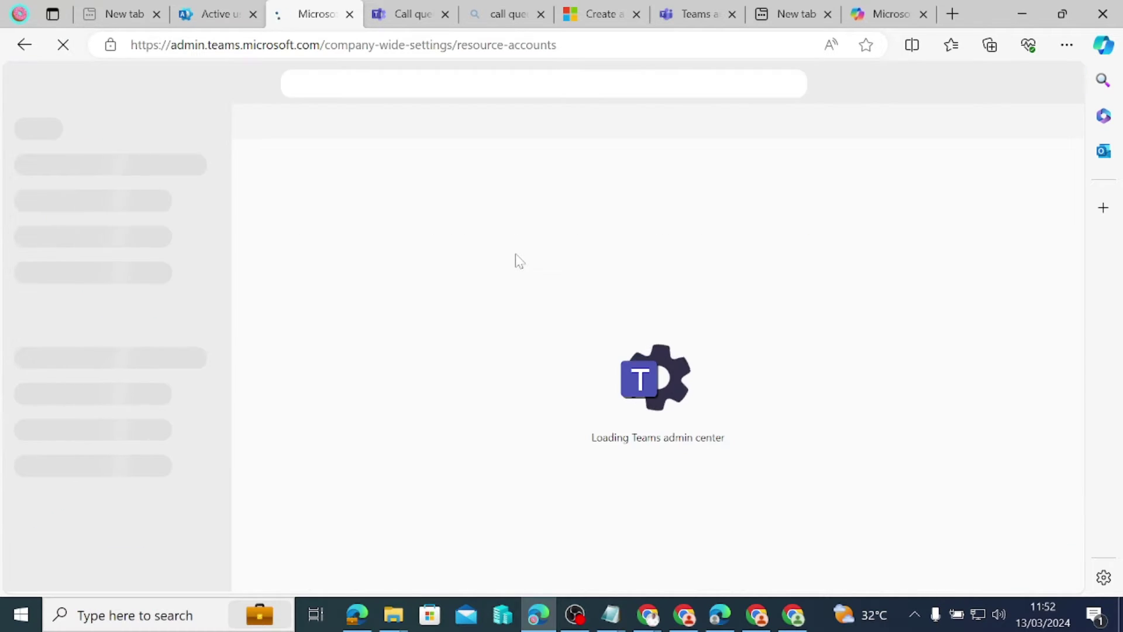
{"action": "left_click", "coordinate": [211, 14]}
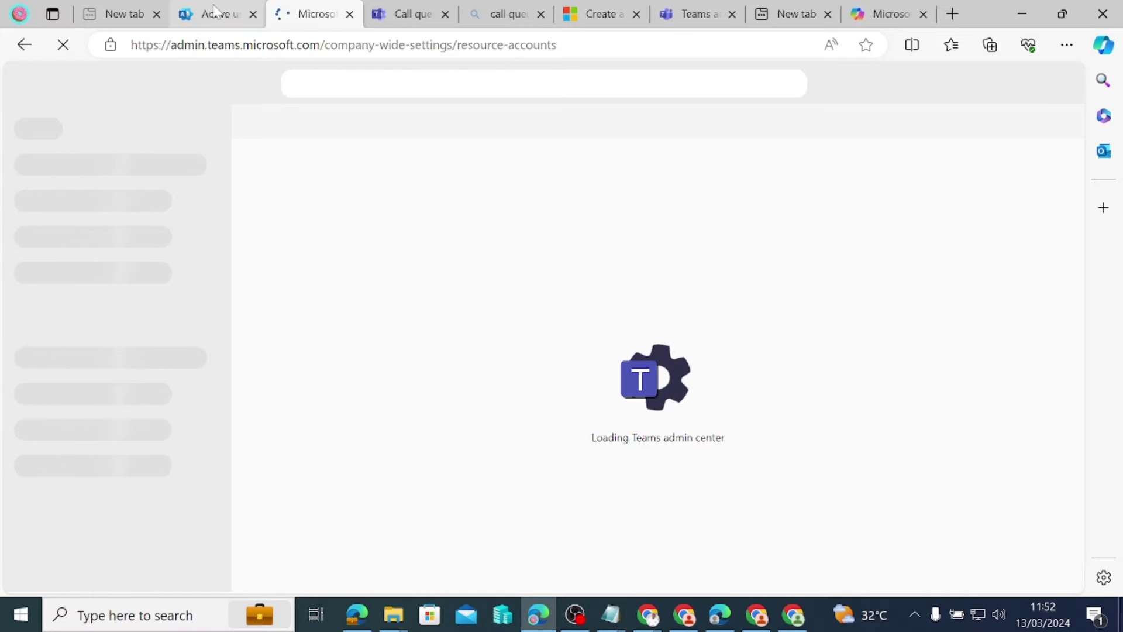
{"action": "left_click", "coordinate": [310, 14]}
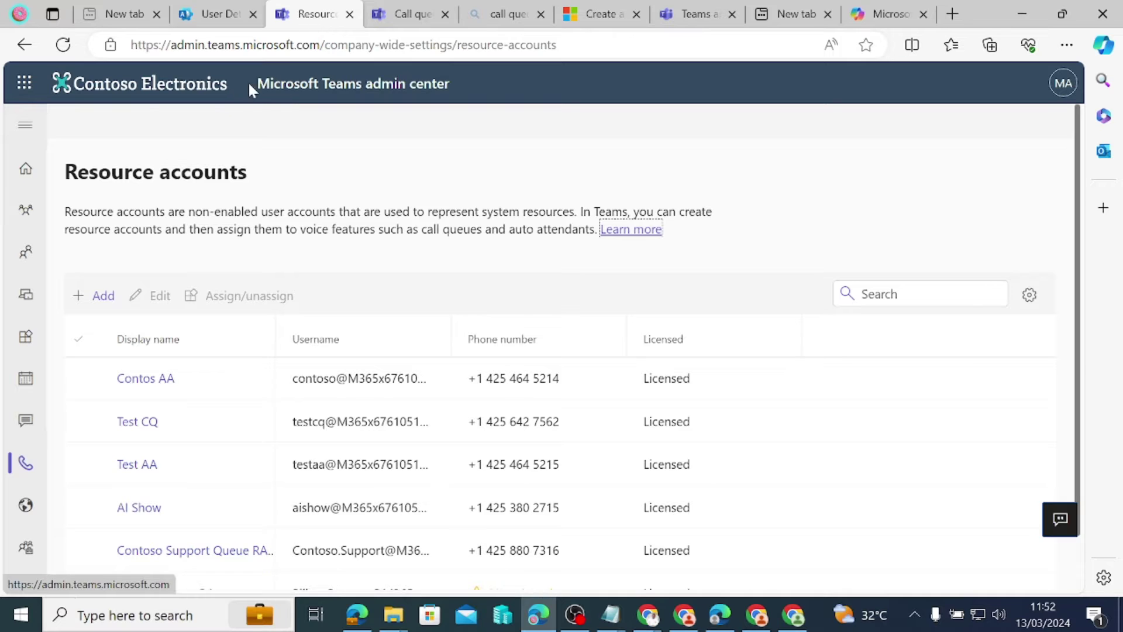
{"action": "scroll", "coordinate": [354, 320], "scroll_direction": "down", "scroll_amount": 1}
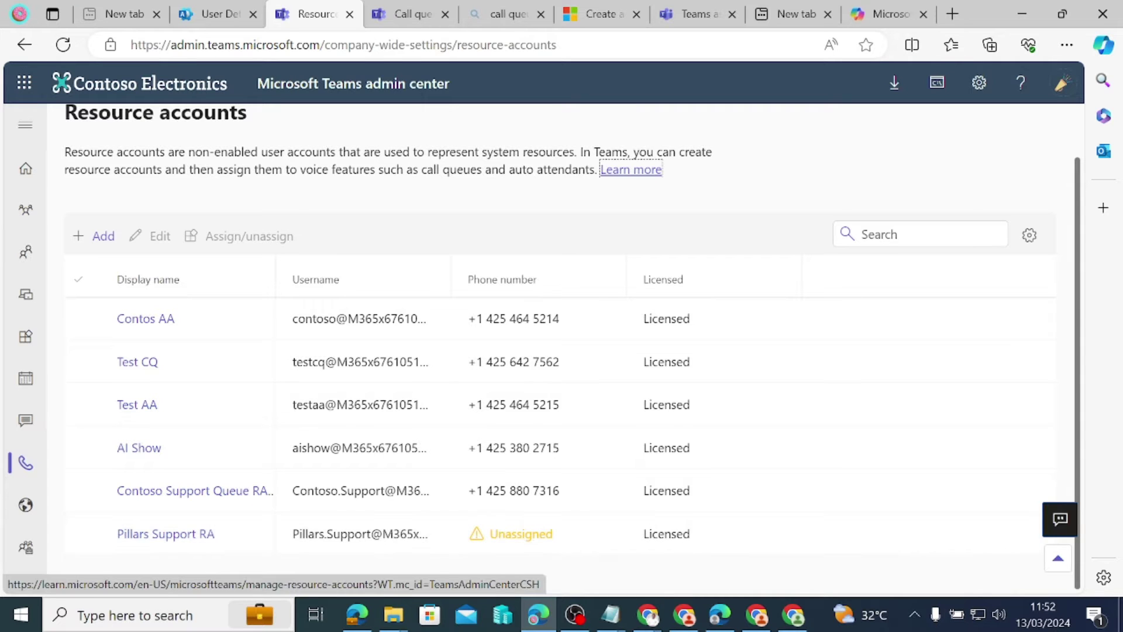
Step: Highlight the "obtain phone number" line in the Notepad task list and return to the Teams admin center
{"action": "key", "text": "alt+Tab"}
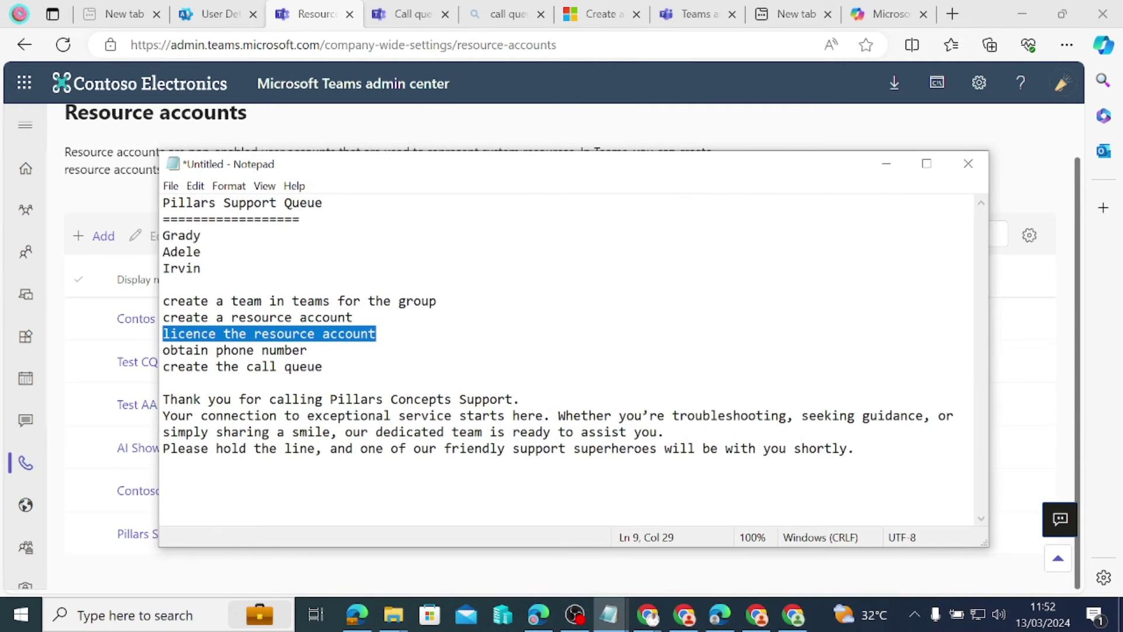
{"action": "key", "text": "Right"}
{"action": "key", "text": "Down"}
{"action": "key", "text": "shift+Left"}
{"action": "key", "text": "shift+Left"}
{"action": "key", "text": "shift+Left"}
{"action": "key", "text": "shift+Left"}
{"action": "key", "text": "shift+Left"}
{"action": "key", "text": "shift+Left"}
{"action": "key", "text": "shift+Left"}
{"action": "key", "text": "shift+Left"}
{"action": "key", "text": "shift+Left"}
{"action": "key", "text": "shift+Left"}
{"action": "key", "text": "shift+Left"}
{"action": "key", "text": "shift+Left"}
{"action": "key", "text": "shift+Left"}
{"action": "key", "text": "shift+Left"}
{"action": "key", "text": "shift+Left"}
{"action": "key", "text": "shift+Left"}
{"action": "key", "text": "shift+Left"}
{"action": "key", "text": "shift+Left"}
{"action": "key", "text": "shift+Left"}
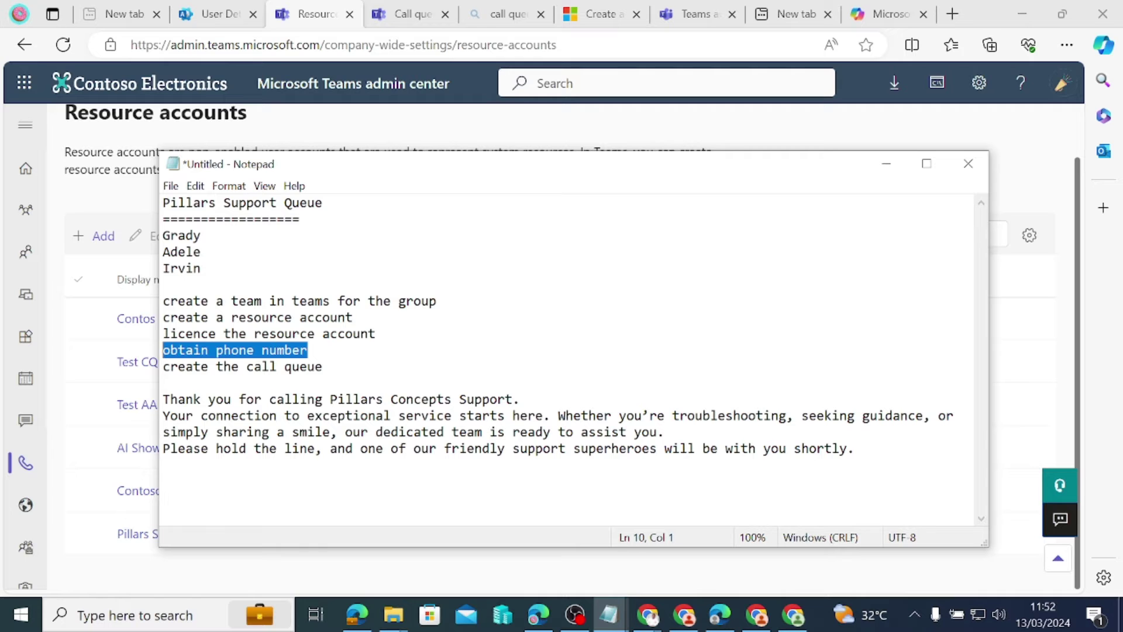
{"action": "key", "text": "alt+Tab"}
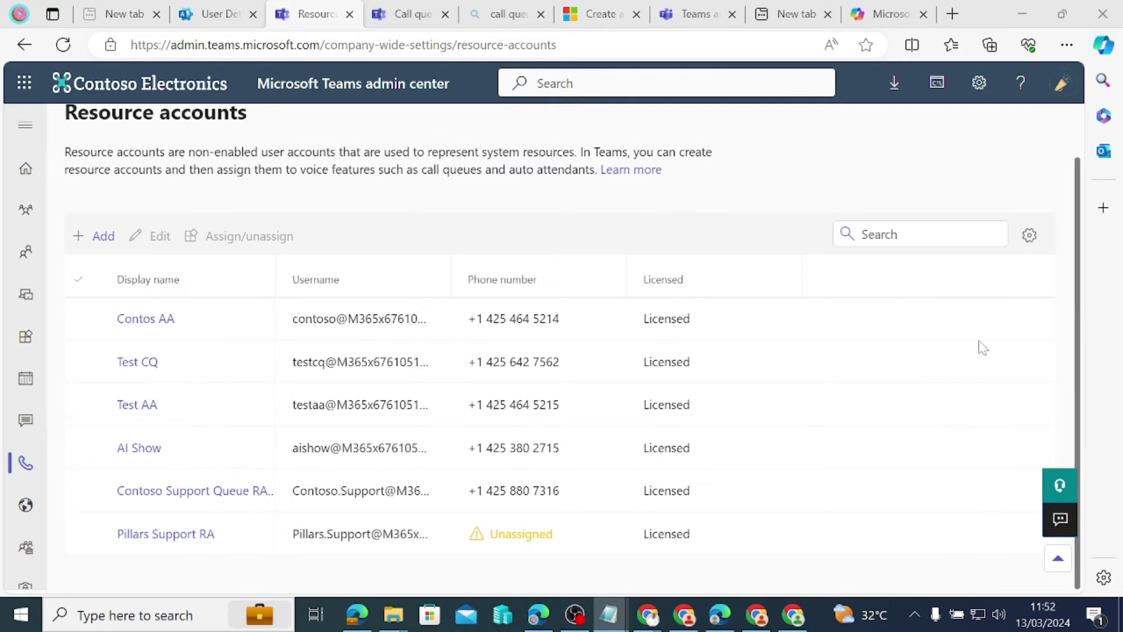
Step: Open the phone numbers page in the voice settings and start an order for new numbers
{"action": "left_click", "coordinate": [28, 130]}
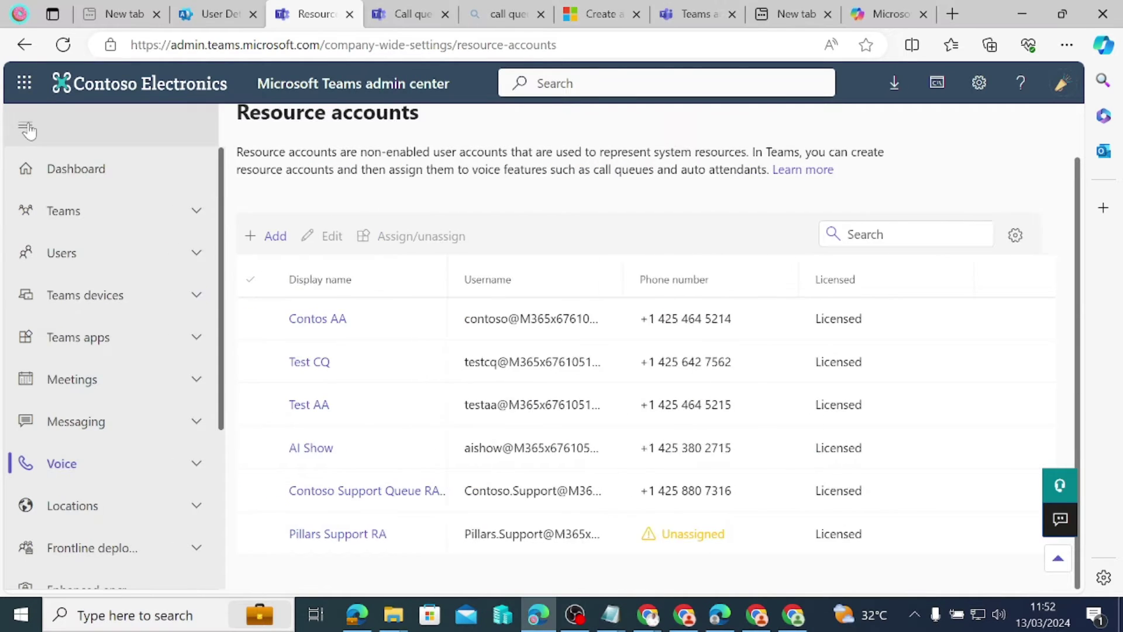
{"action": "left_click", "coordinate": [101, 478]}
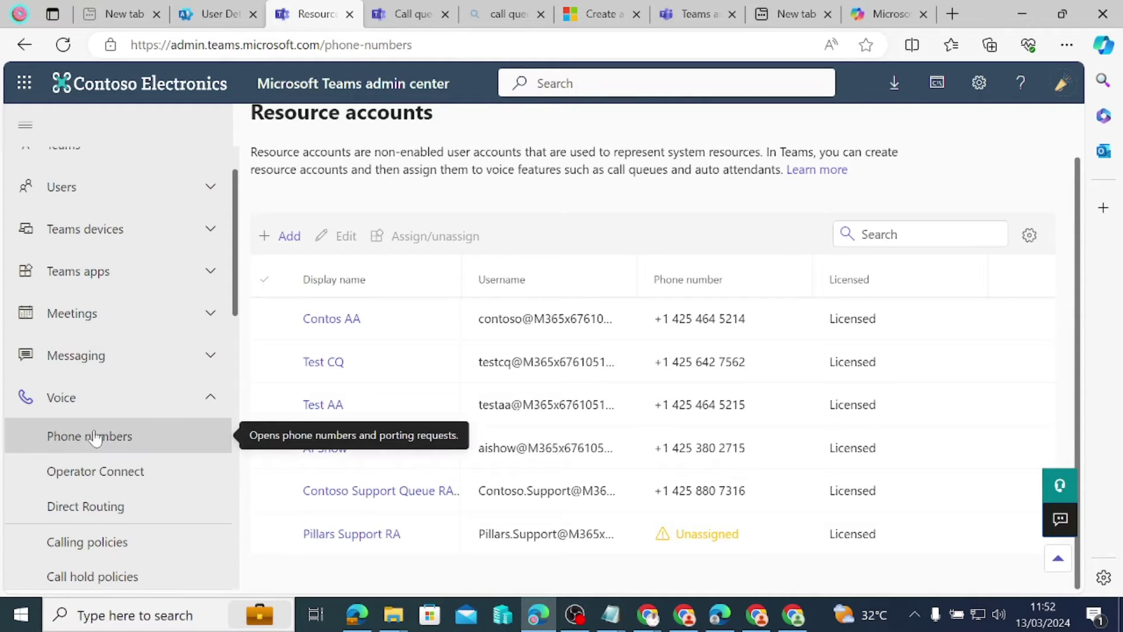
{"action": "left_click", "coordinate": [95, 438]}
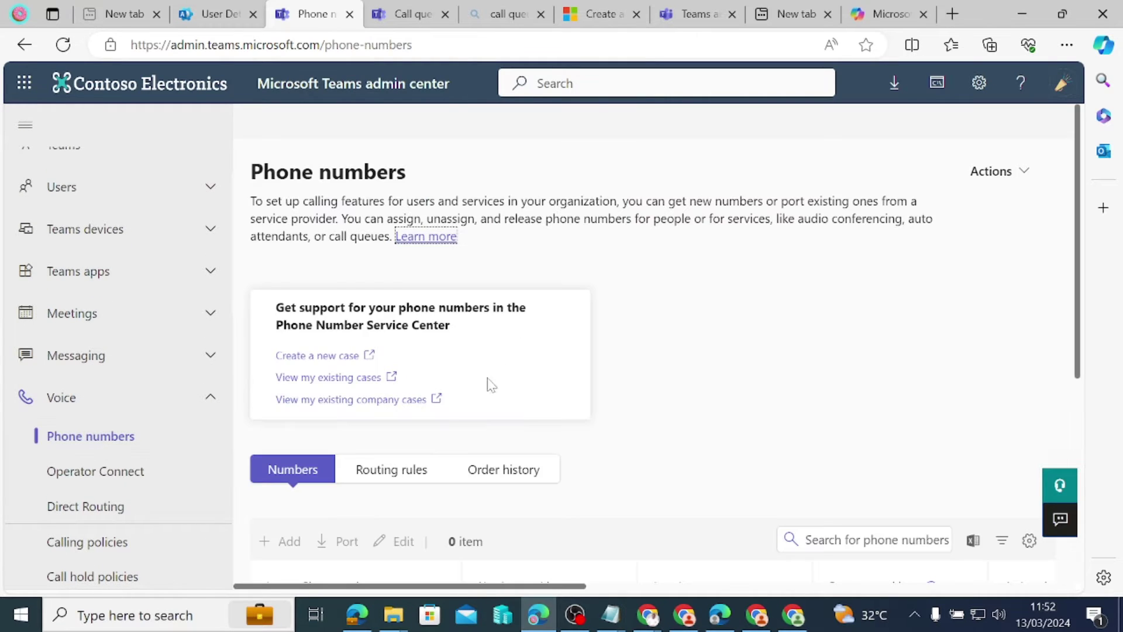
{"action": "scroll", "coordinate": [437, 421], "scroll_direction": "down", "scroll_amount": 3}
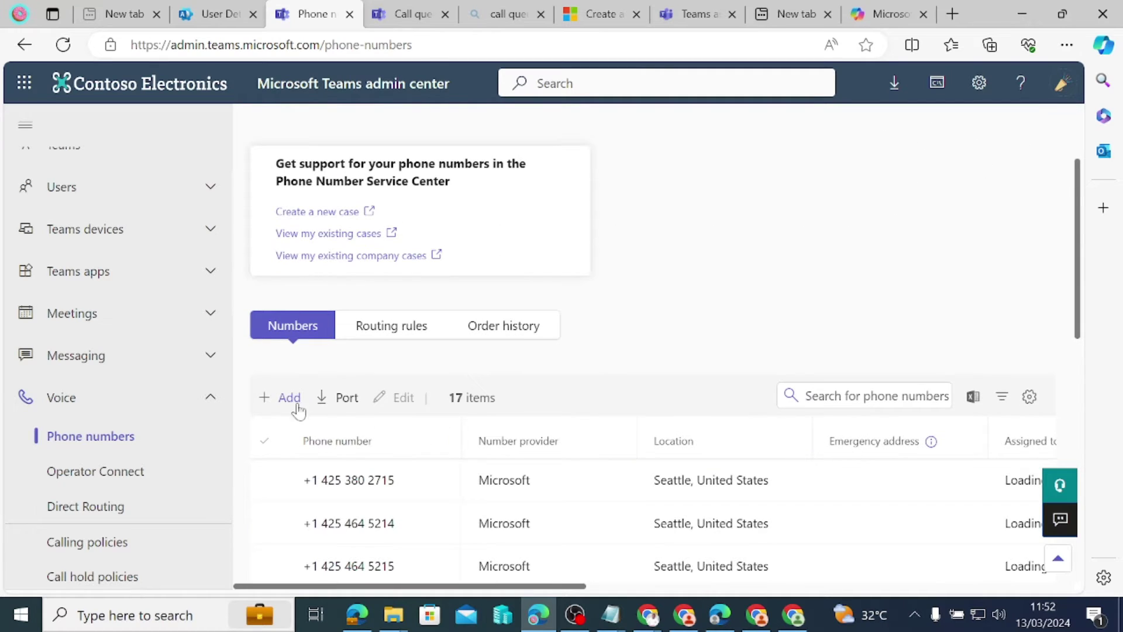
{"action": "scroll", "coordinate": [296, 407], "scroll_direction": "down", "scroll_amount": 1}
{"action": "left_click", "coordinate": [284, 324]}
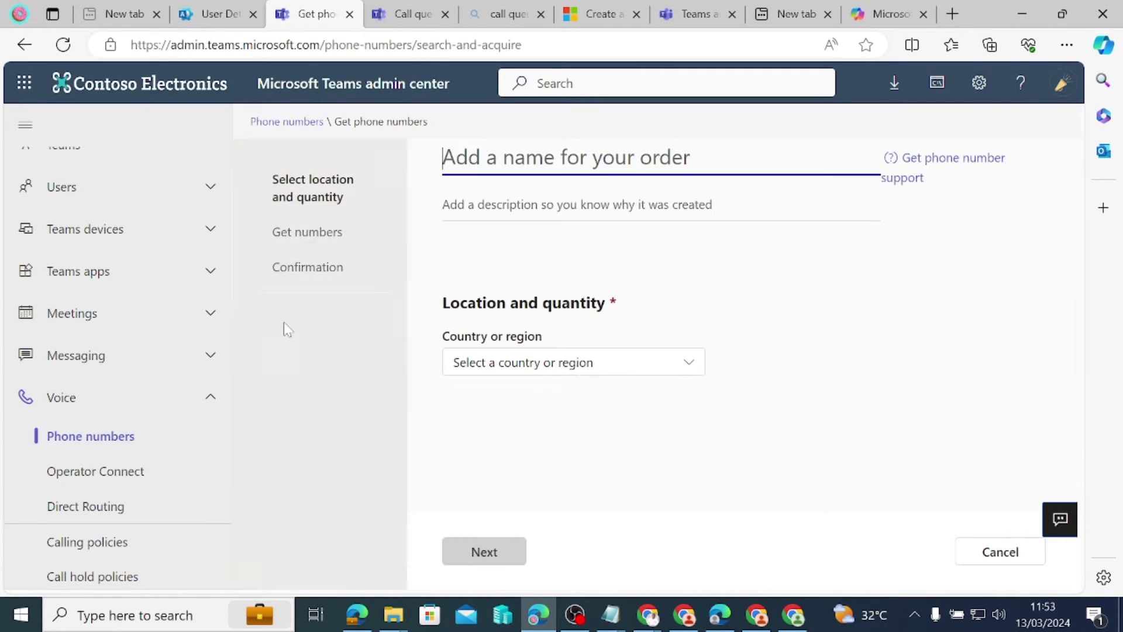
Step: Name the phone number order Pillars Support CQ and reuse the same text as its description
{"action": "key", "text": "super+v"}
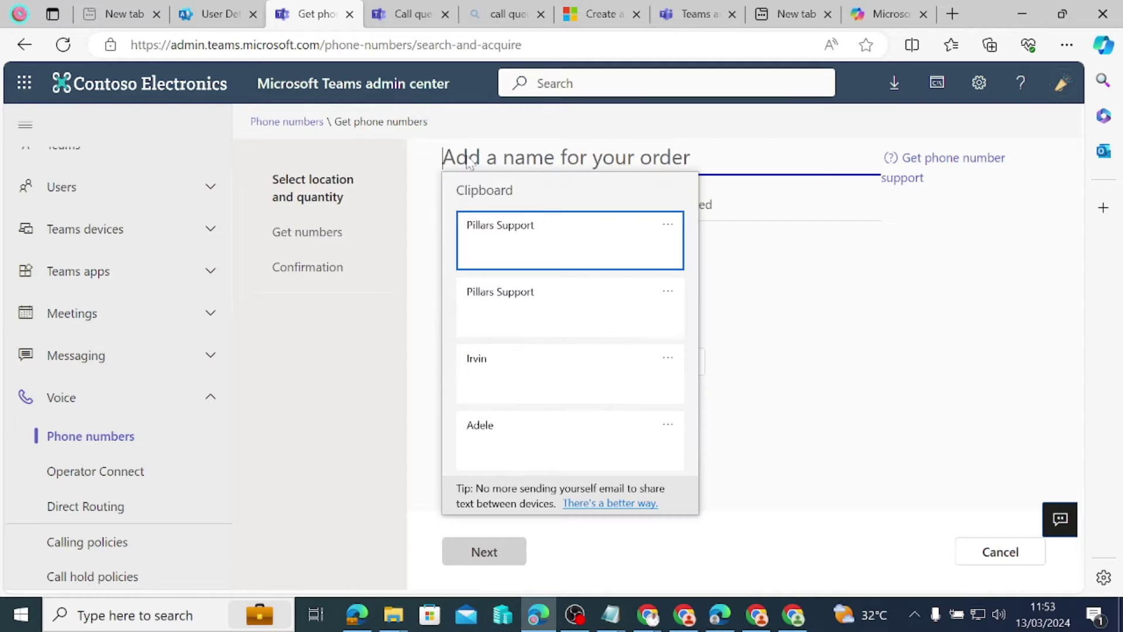
{"action": "left_click", "coordinate": [552, 256]}
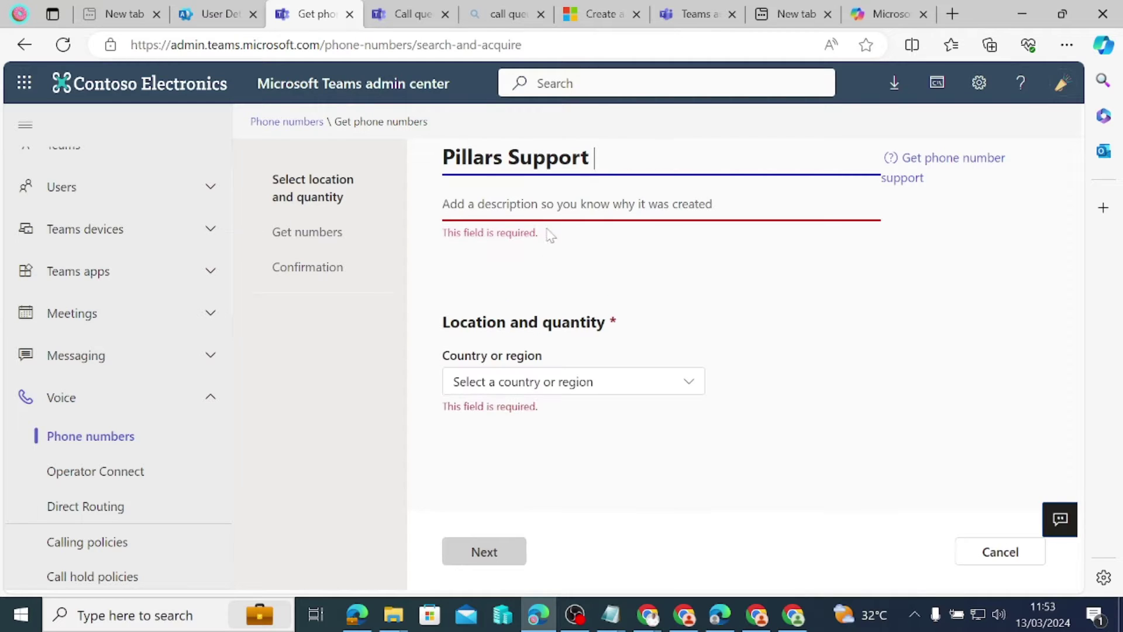
{"action": "type", "text": "CQ"}
{"action": "left_click_drag", "start_coordinate": [623, 158], "coordinate": [433, 168]}
{"action": "key", "text": "ctrl+c"}
{"action": "left_click", "coordinate": [440, 201]}
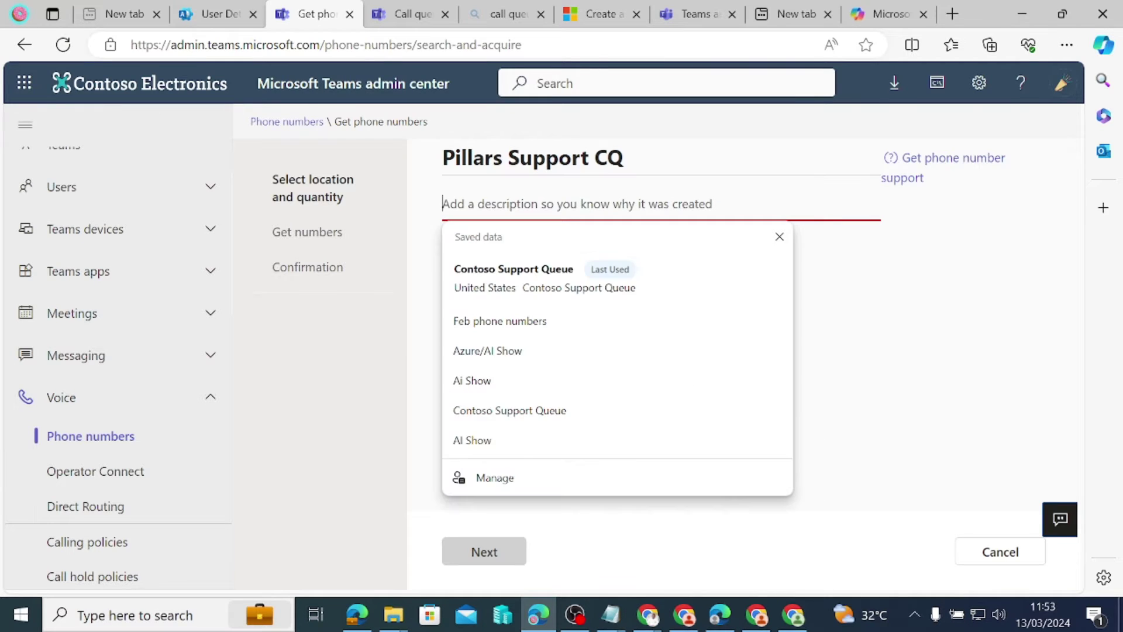
{"action": "key", "text": "ctrl+v"}
{"action": "left_click", "coordinate": [886, 301]}
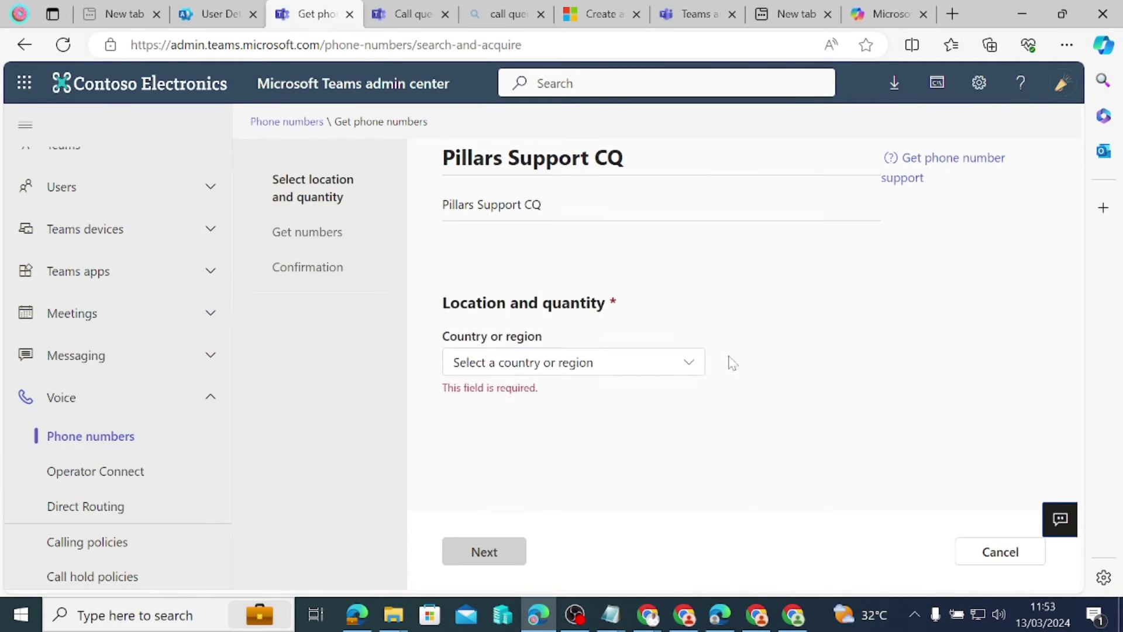
Step: Set the order's country to United States and its number type to Call queue (Toll)
{"action": "left_click", "coordinate": [690, 367]}
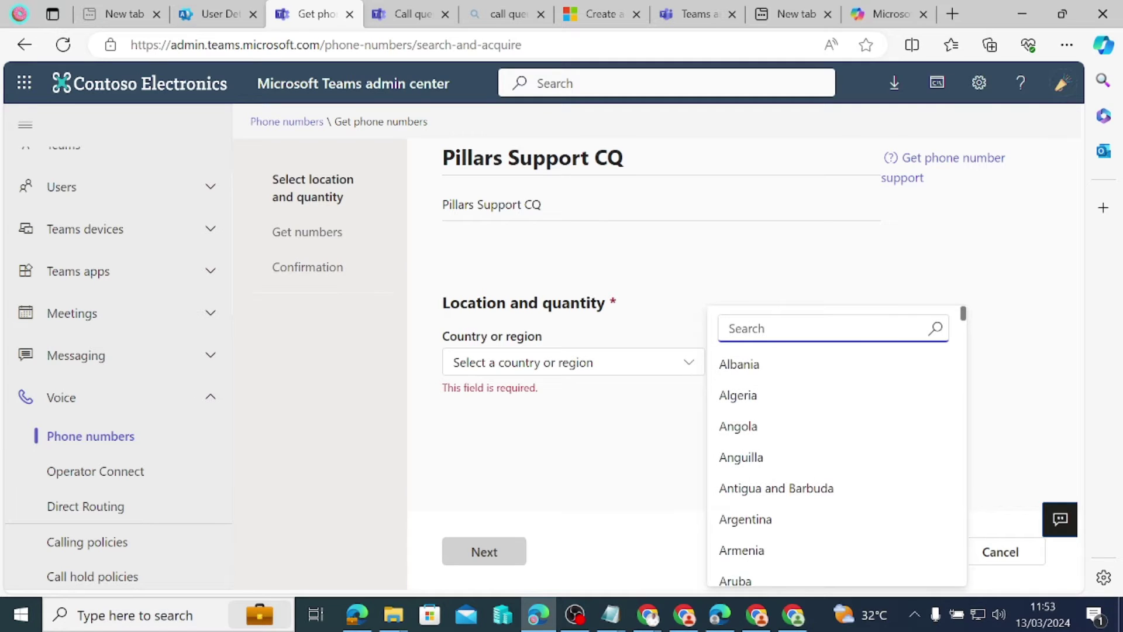
{"action": "type", "text": "united"}
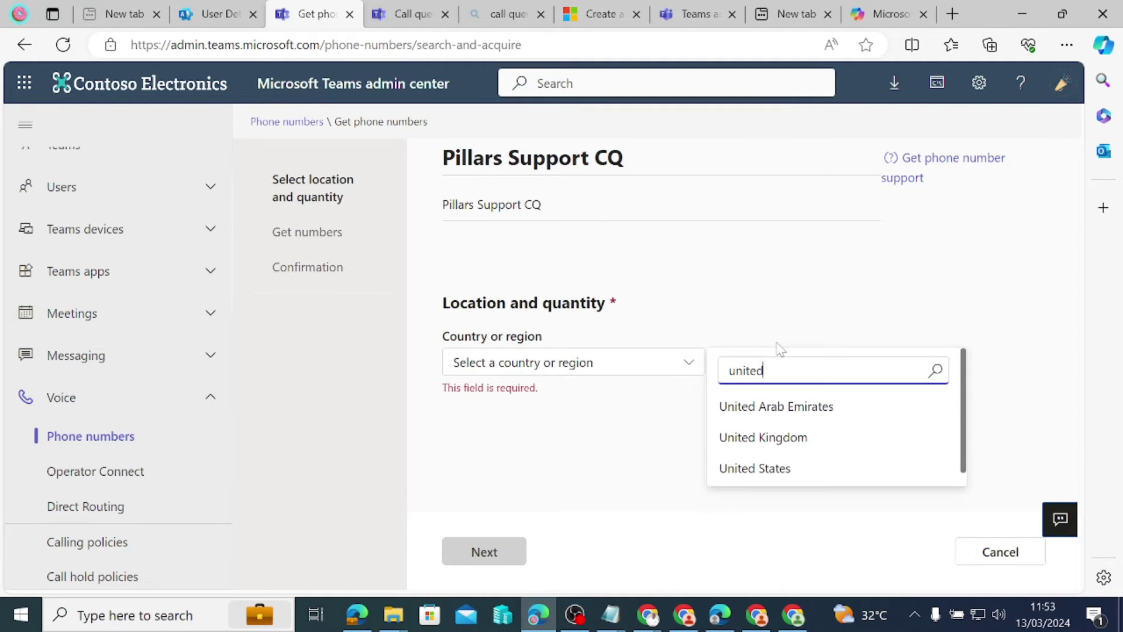
{"action": "left_click", "coordinate": [783, 467]}
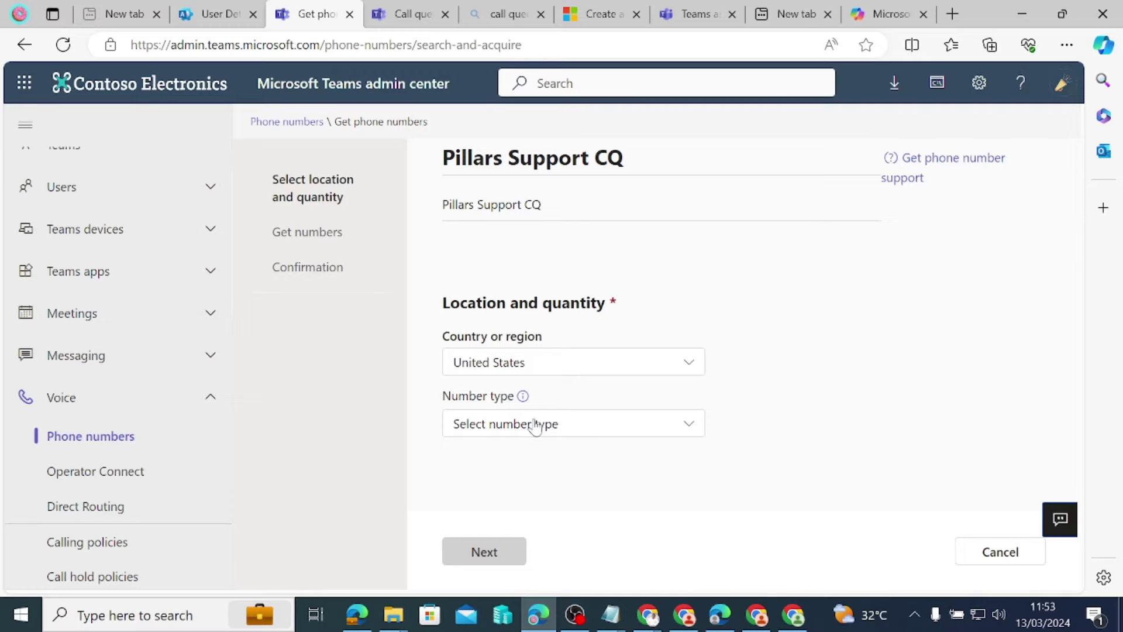
{"action": "left_click", "coordinate": [509, 427]}
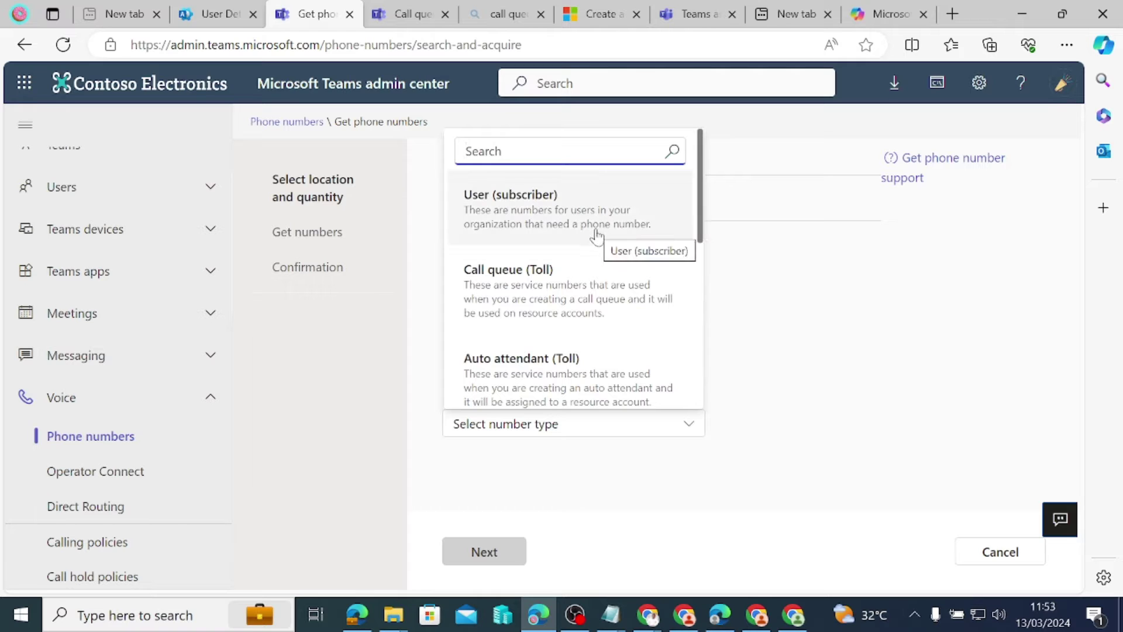
{"action": "left_click", "coordinate": [521, 293]}
Step: Set the quantity of numbers to order to 1
{"action": "scroll", "coordinate": [571, 319], "scroll_direction": "down", "scroll_amount": 2}
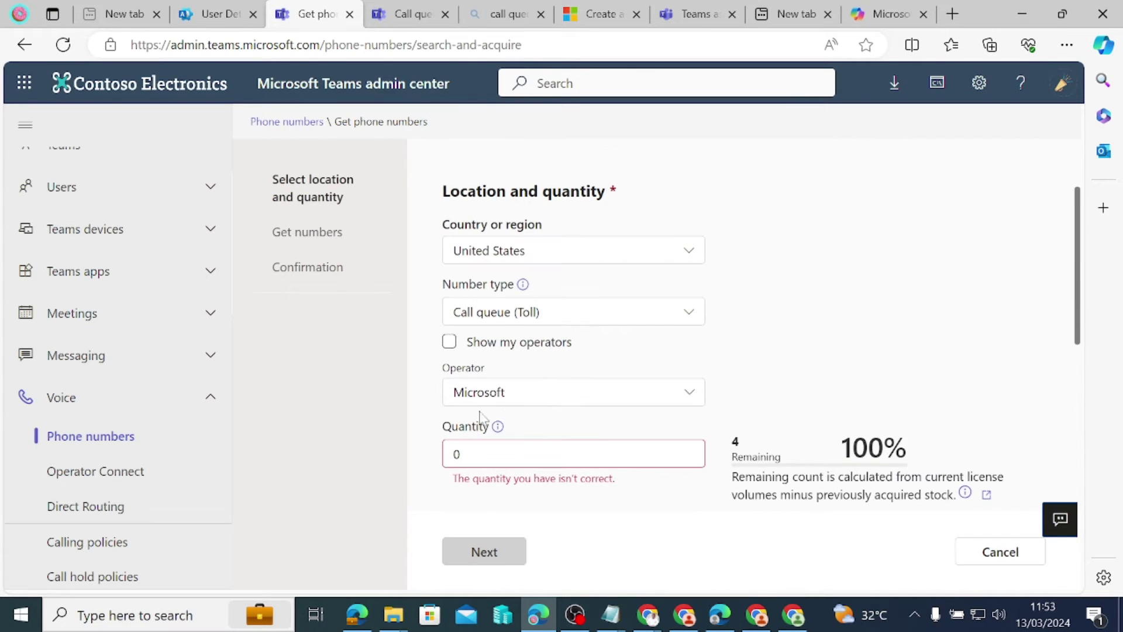
{"action": "mouse_move", "coordinate": [749, 455]}
{"action": "left_click", "coordinate": [459, 454]}
{"action": "type", "text": "1"}
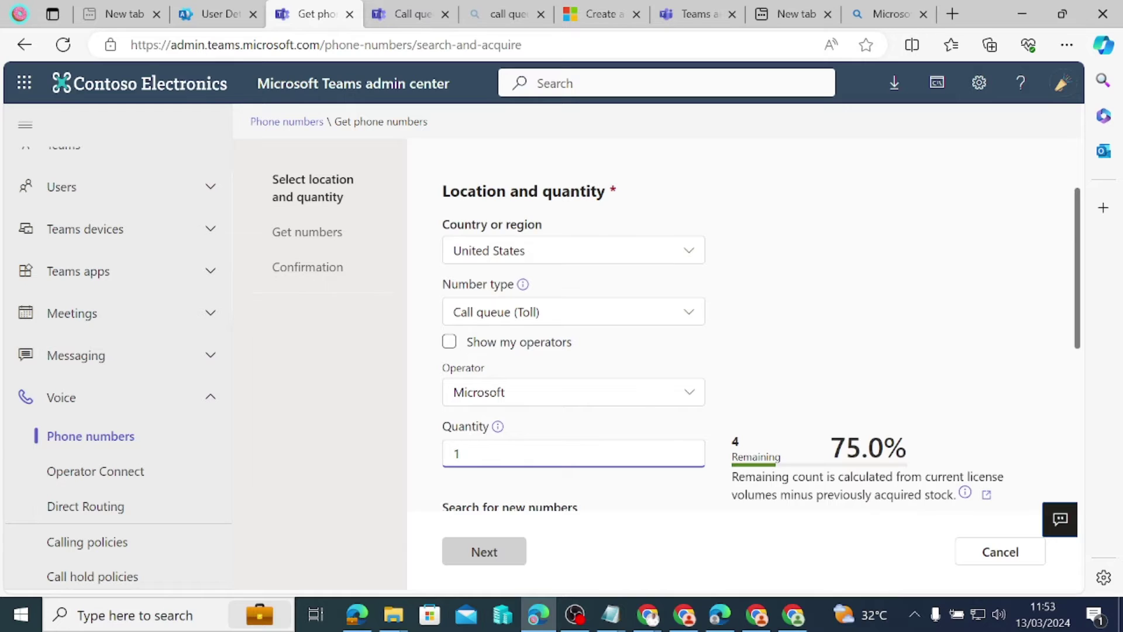
Step: Search for new numbers by city name, using the Contoso location
{"action": "scroll", "coordinate": [560, 404], "scroll_direction": "down", "scroll_amount": 3}
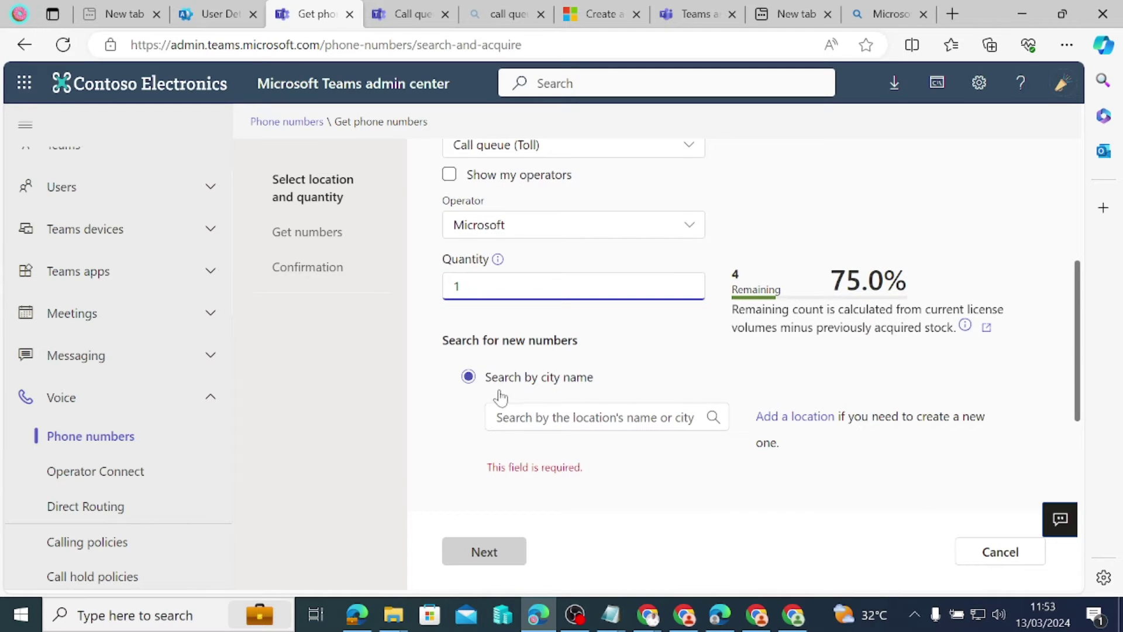
{"action": "left_click", "coordinate": [527, 417]}
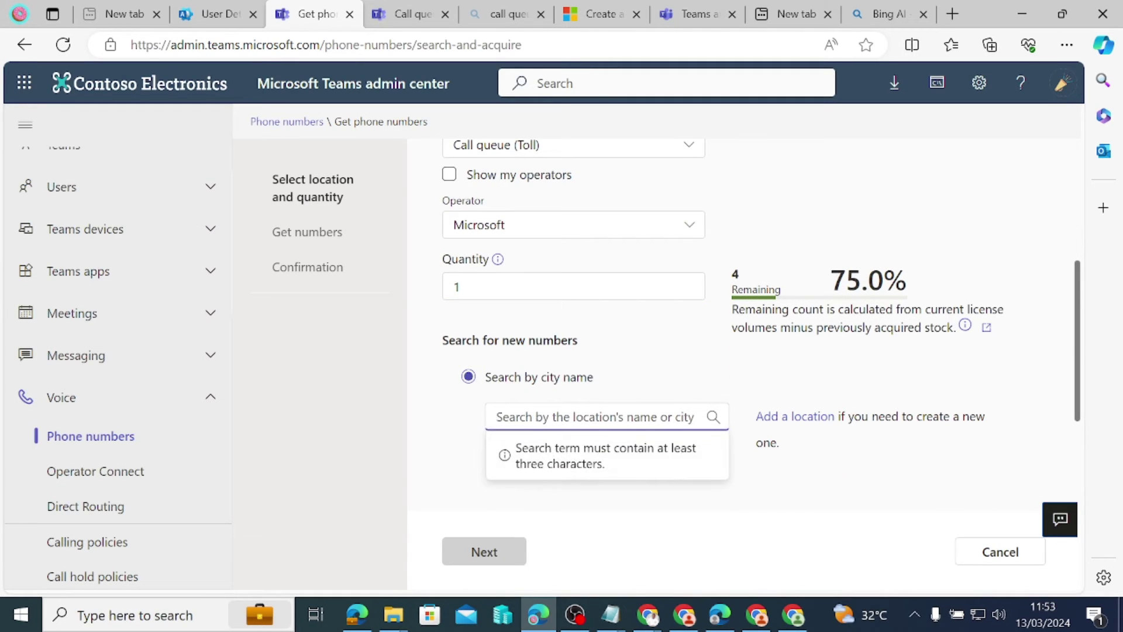
{"action": "type", "text": "c"}
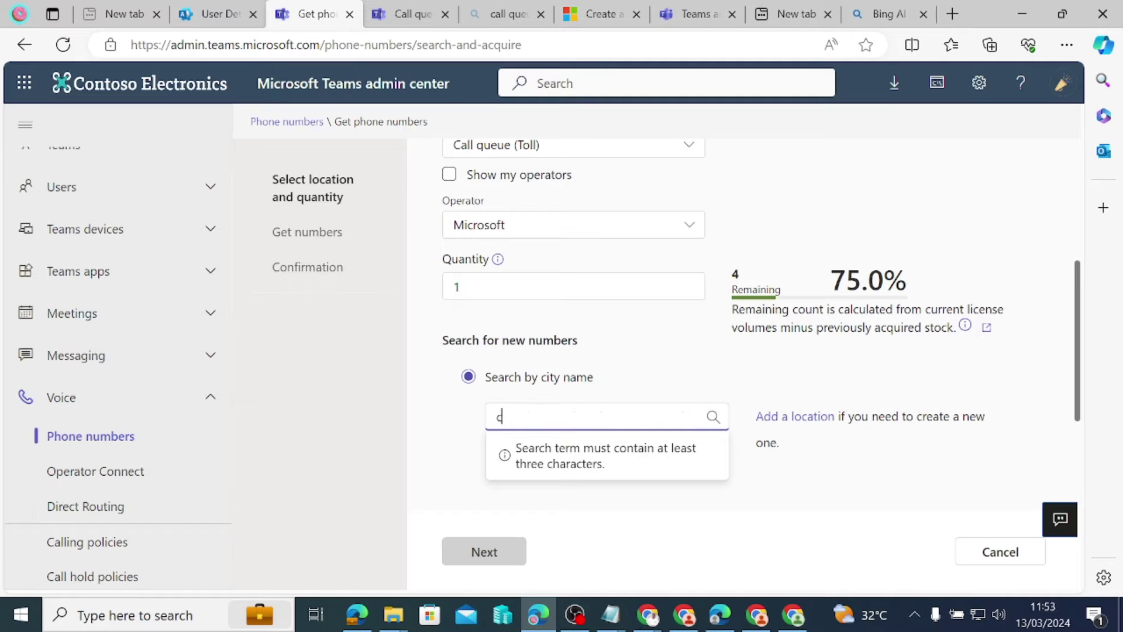
{"action": "type", "text": "ont"}
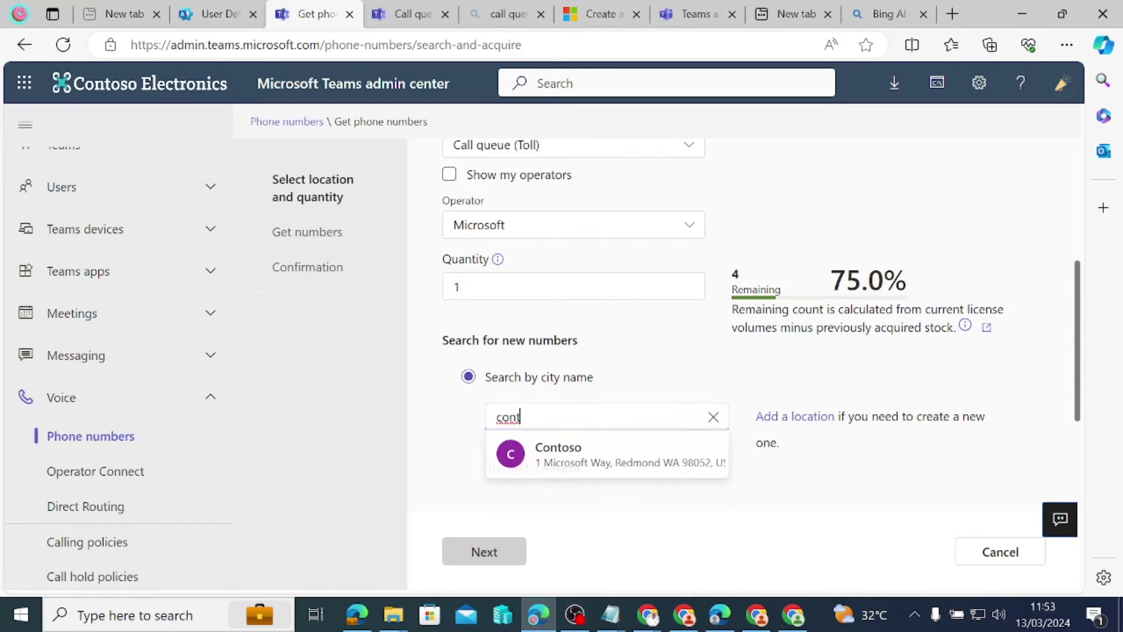
{"action": "left_click", "coordinate": [682, 462]}
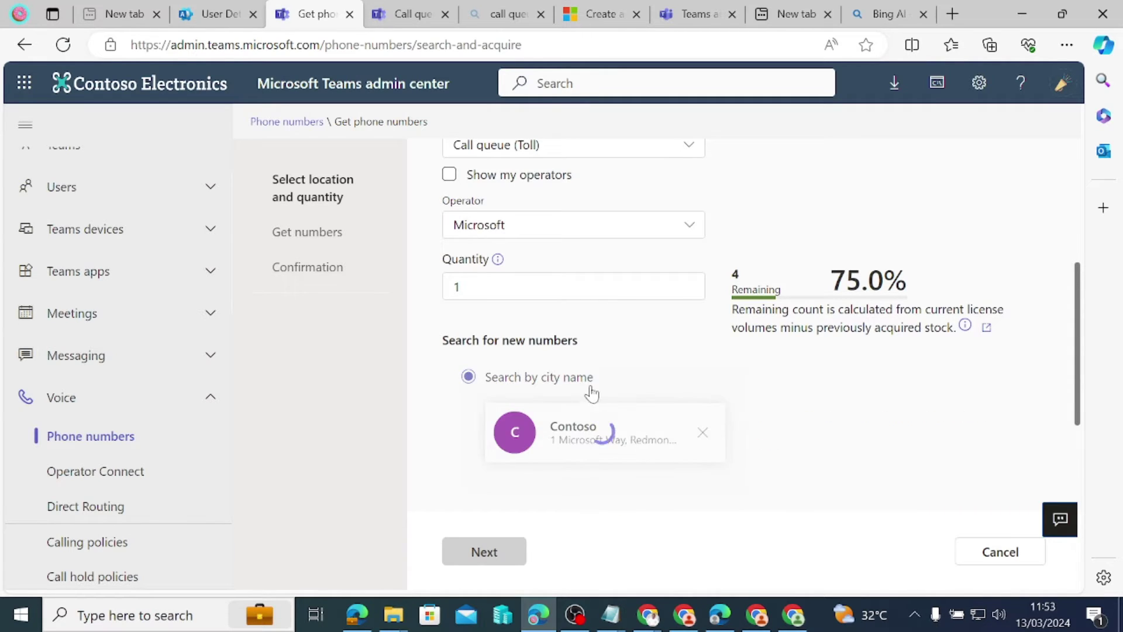
Step: Choose area code 425 for the Contoso location and continue to the number reservation
{"action": "scroll", "coordinate": [589, 394], "scroll_direction": "down", "scroll_amount": 1}
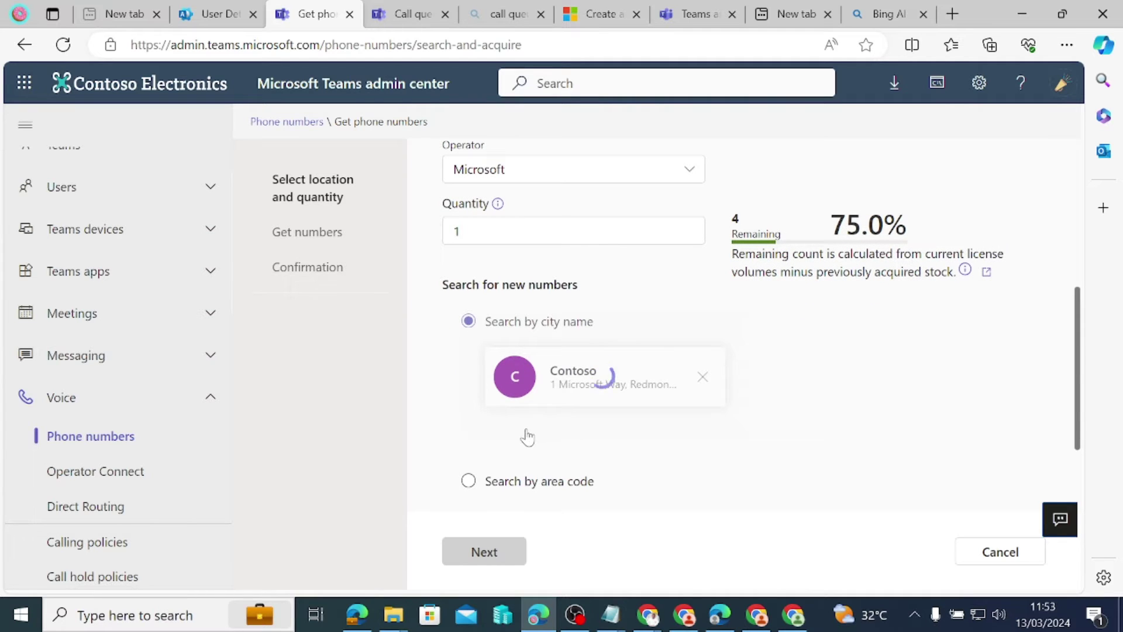
{"action": "scroll", "coordinate": [565, 403], "scroll_direction": "down", "scroll_amount": 2}
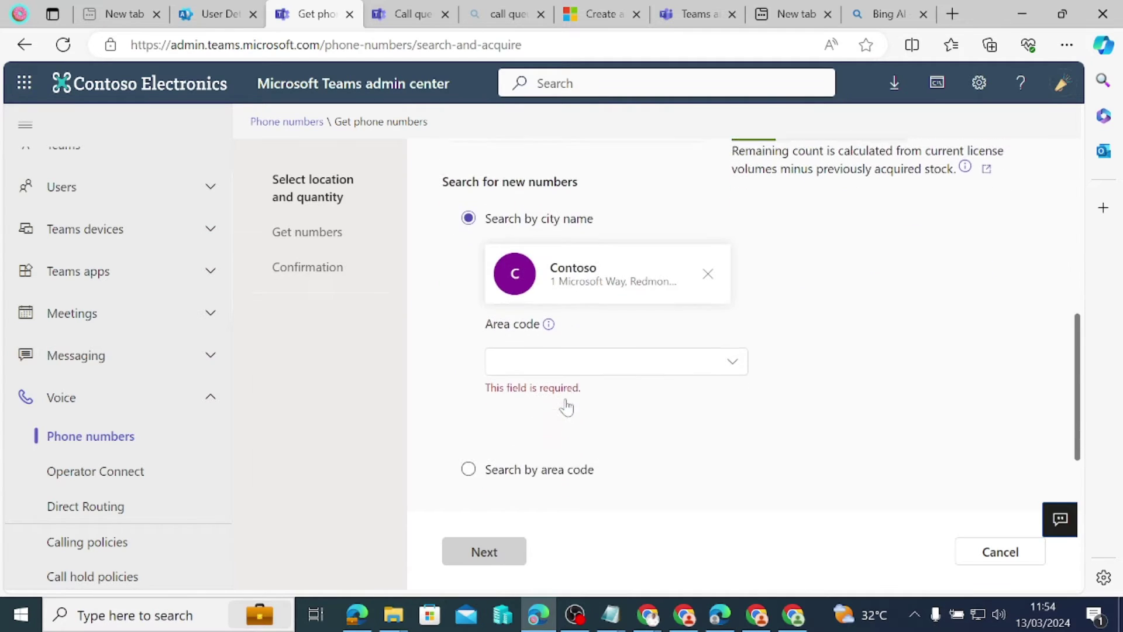
{"action": "left_click", "coordinate": [576, 356]}
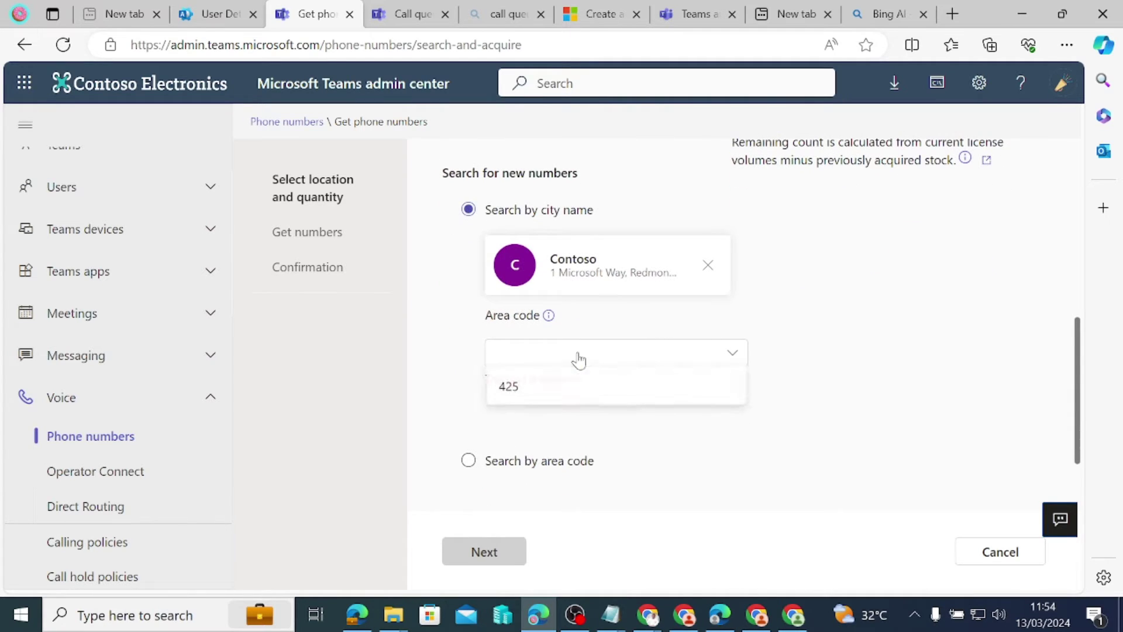
{"action": "left_click", "coordinate": [534, 389]}
{"action": "scroll", "coordinate": [726, 395], "scroll_direction": "down", "scroll_amount": 2}
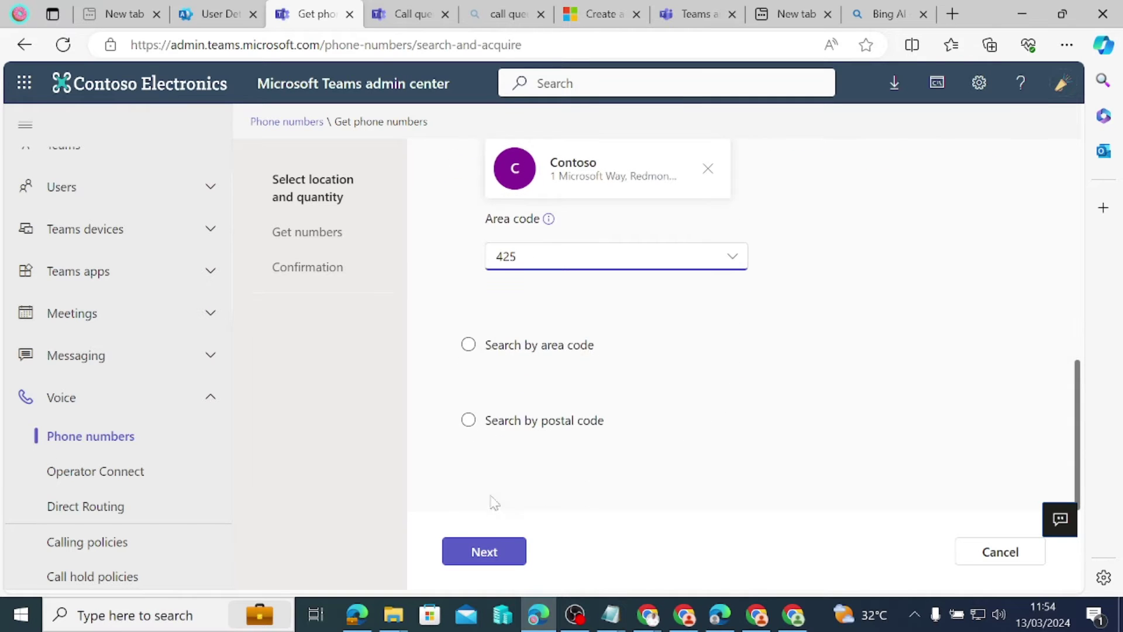
{"action": "left_click", "coordinate": [493, 550]}
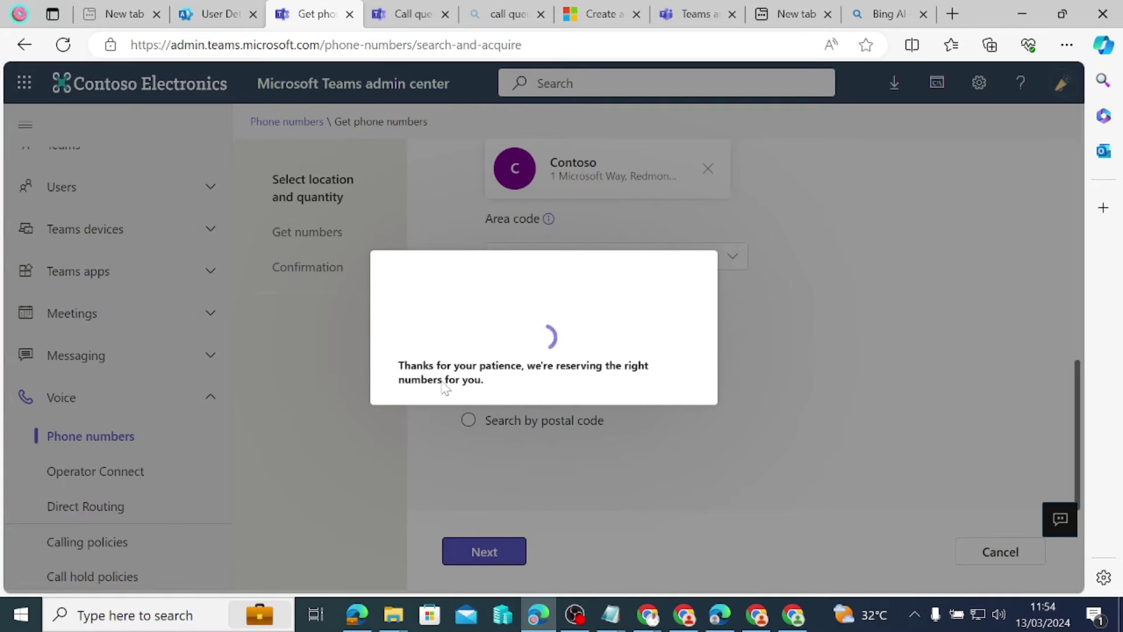
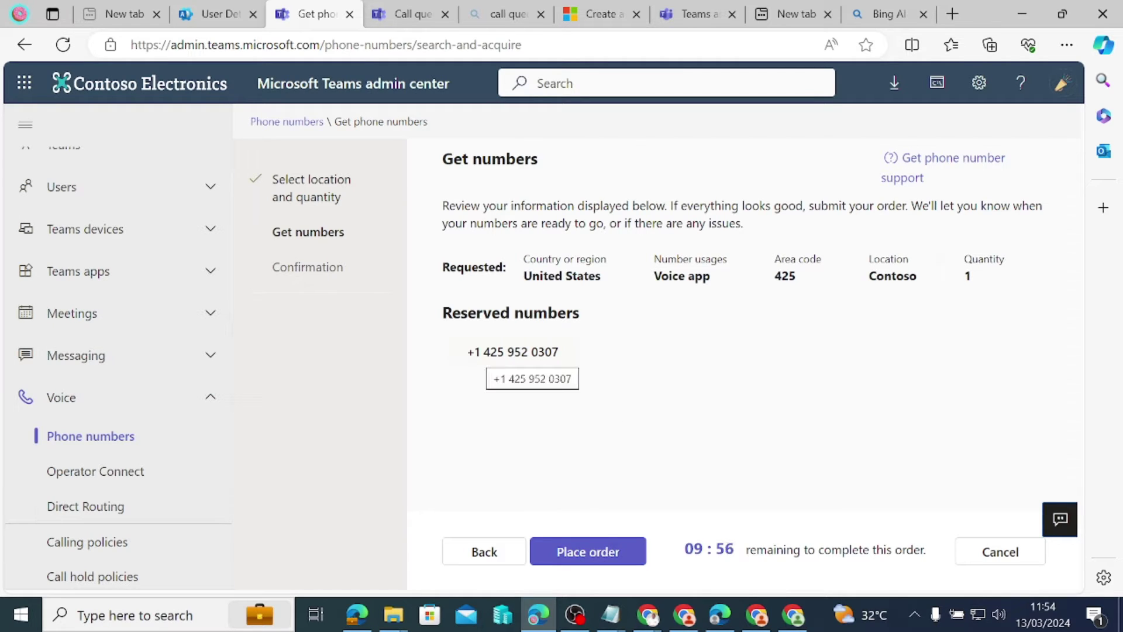
Step: Copy the reserved phone number and highlight the time remaining to complete the order
{"action": "triple_click", "coordinate": [561, 362]}
{"action": "key", "text": "ctrl+c"}
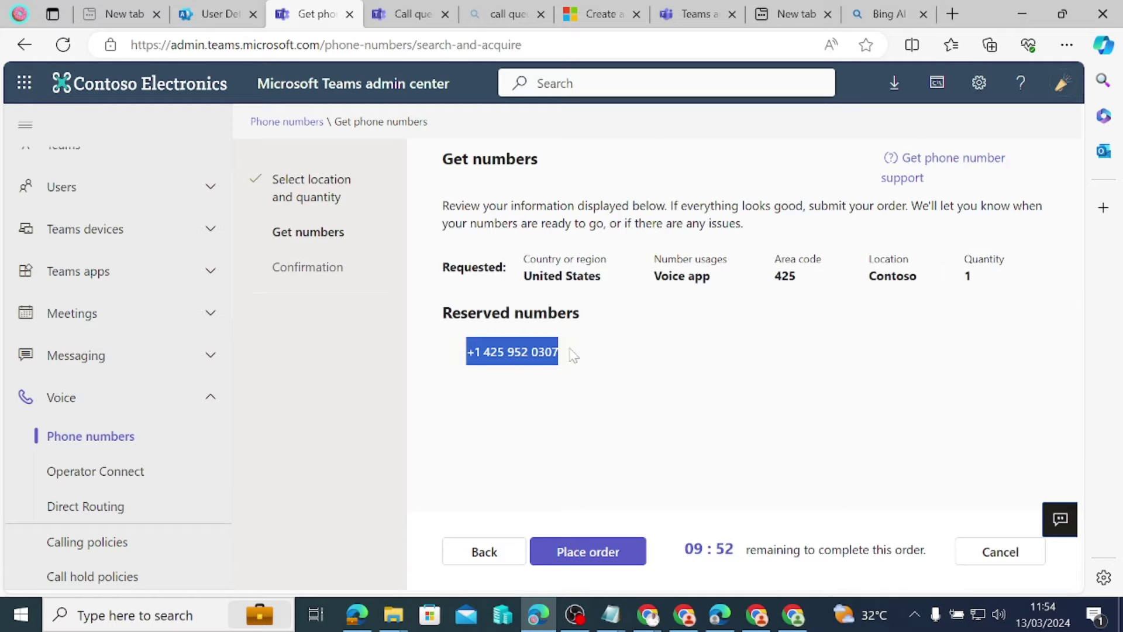
{"action": "mouse_move", "coordinate": [710, 569]}
{"action": "left_mouse_down"}
{"action": "mouse_move", "coordinate": [731, 553]}
{"action": "mouse_move", "coordinate": [715, 550]}
{"action": "left_mouse_up"}
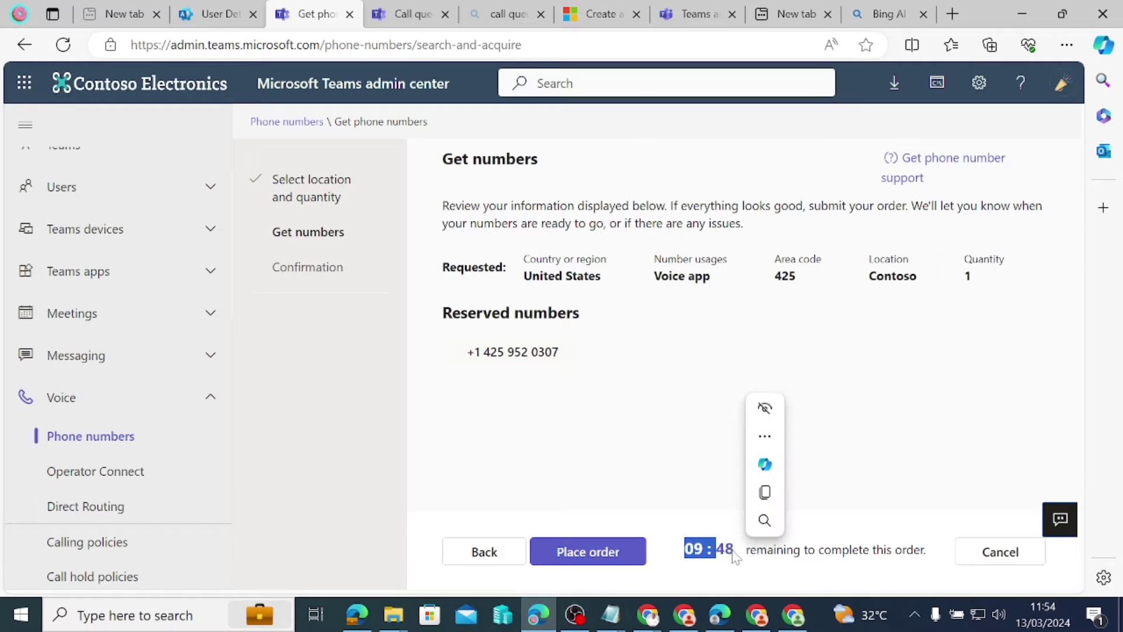
{"action": "left_click", "coordinate": [639, 412]}
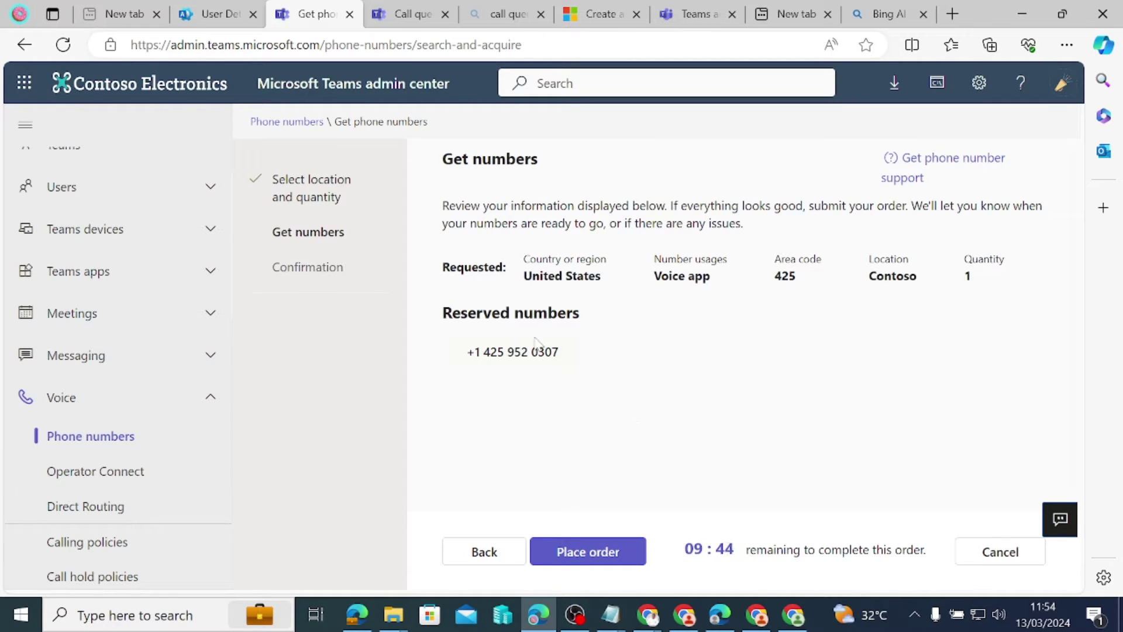
Step: Place the order for the reserved number and finish the order wizard
{"action": "left_click", "coordinate": [596, 551]}
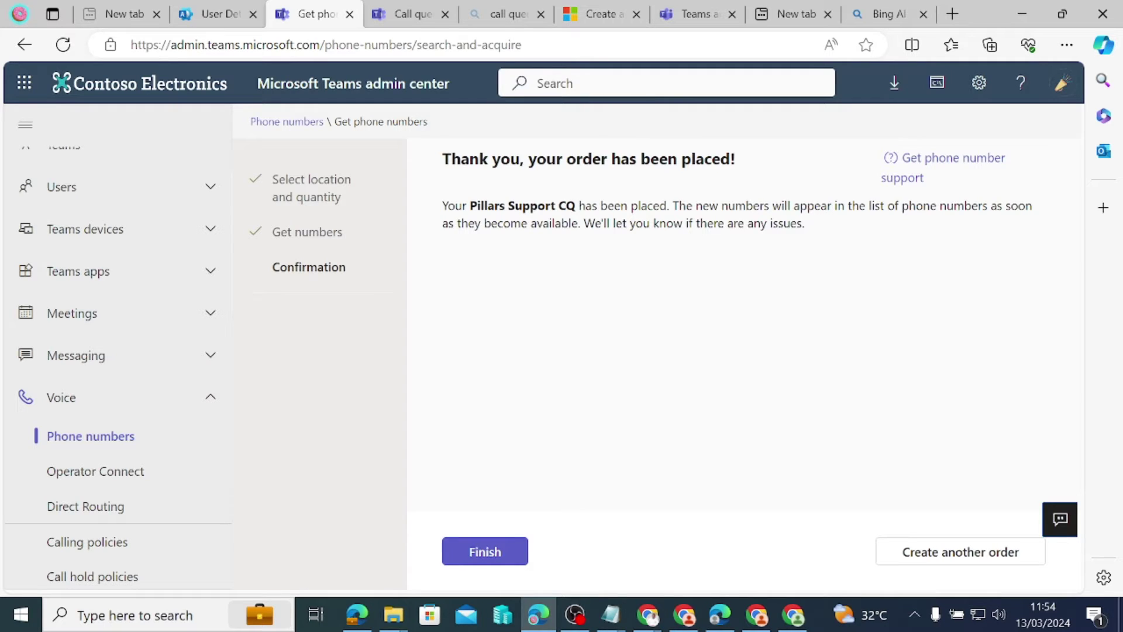
{"action": "left_click_drag", "start_coordinate": [1033, 207], "coordinate": [863, 233]}
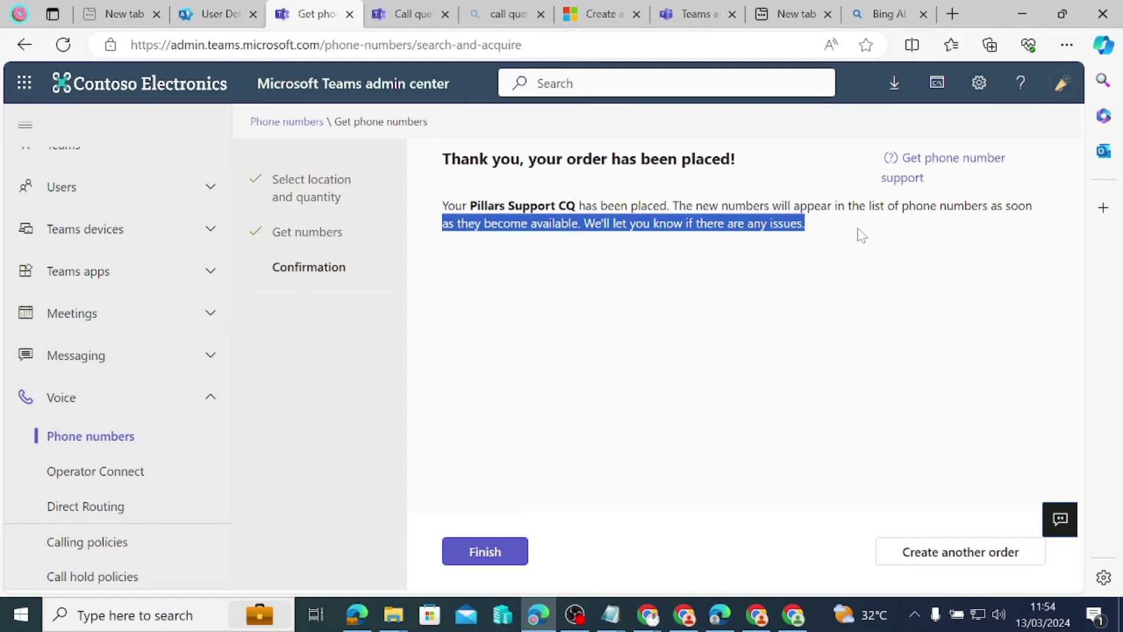
{"action": "left_click", "coordinate": [471, 550]}
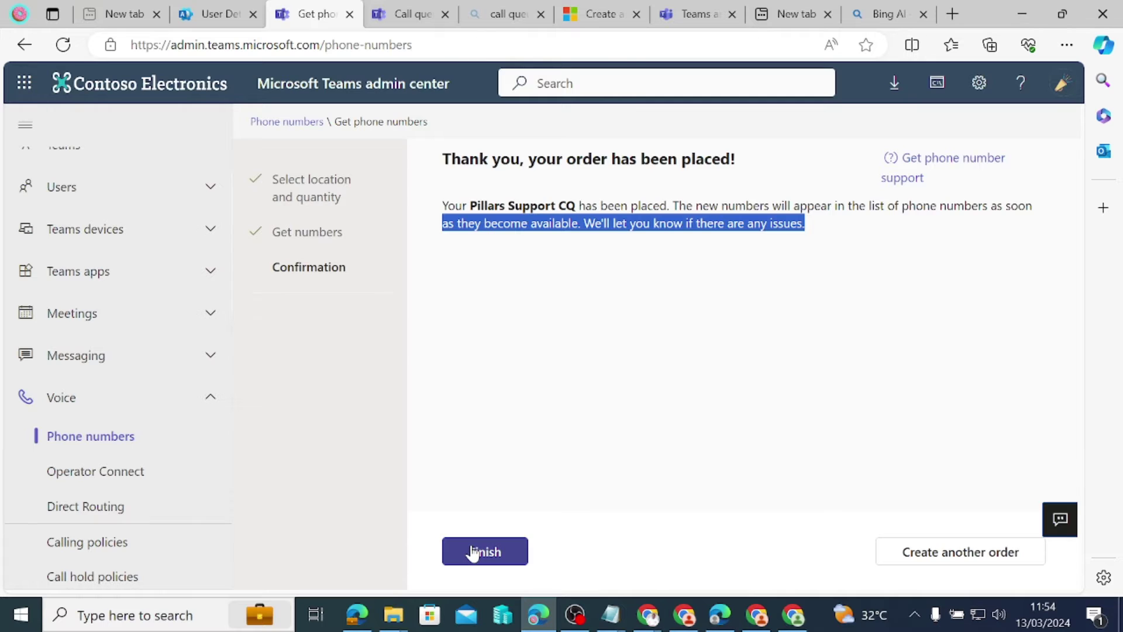
Step: Search the phone numbers list for the newly ordered number using the copied value
{"action": "scroll", "coordinate": [910, 481], "scroll_direction": "down", "scroll_amount": 3}
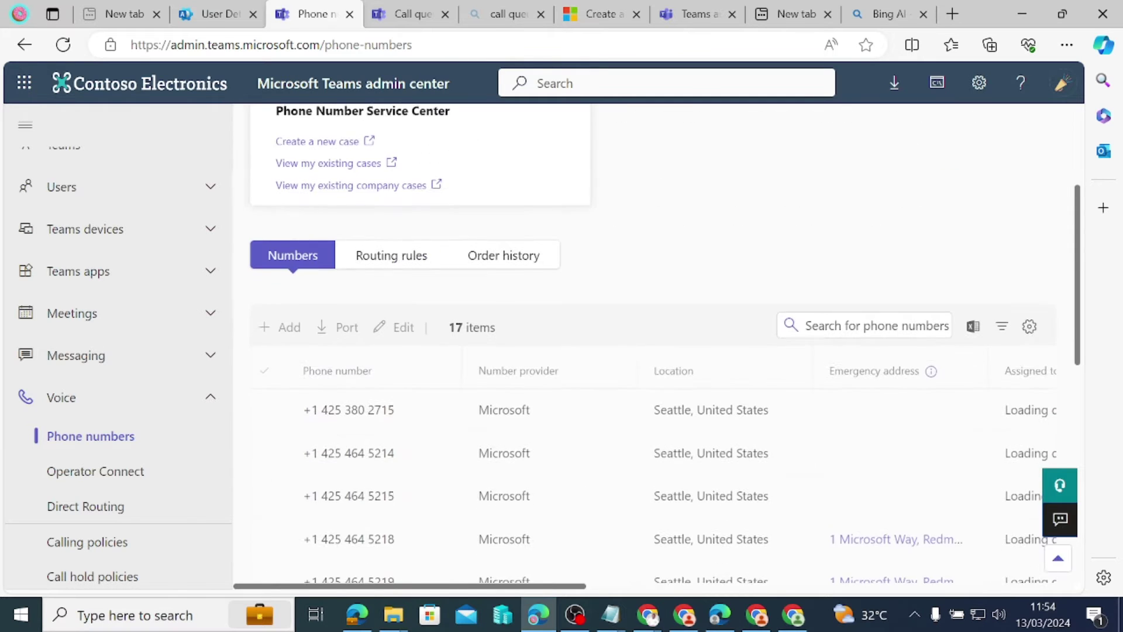
{"action": "left_click", "coordinate": [835, 330]}
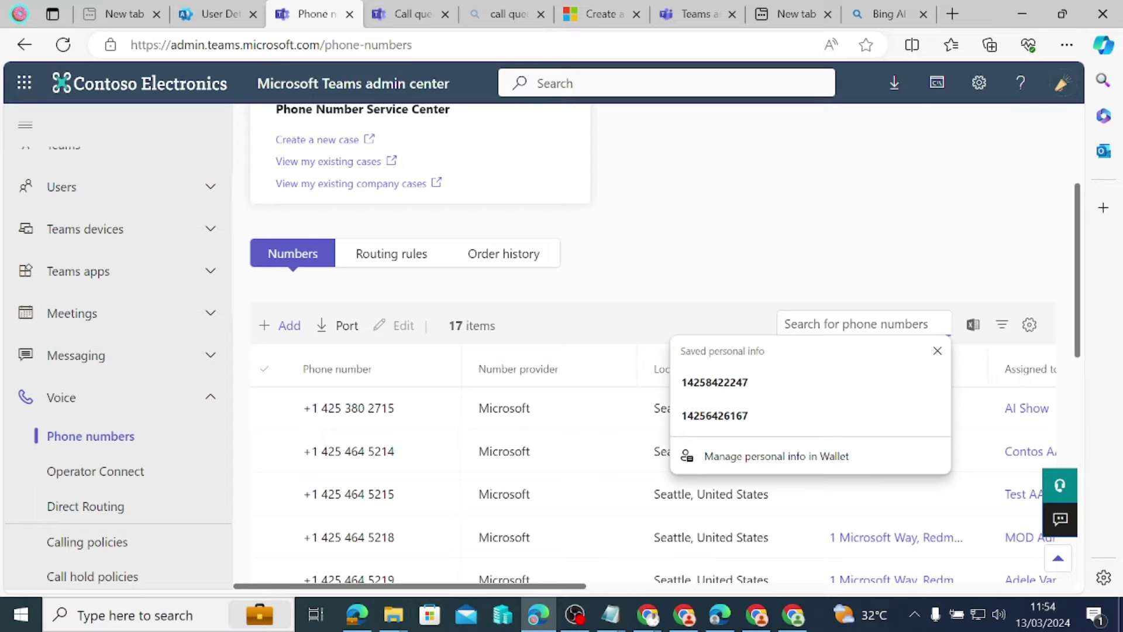
{"action": "key", "text": "super+v"}
{"action": "left_click", "coordinate": [842, 226]}
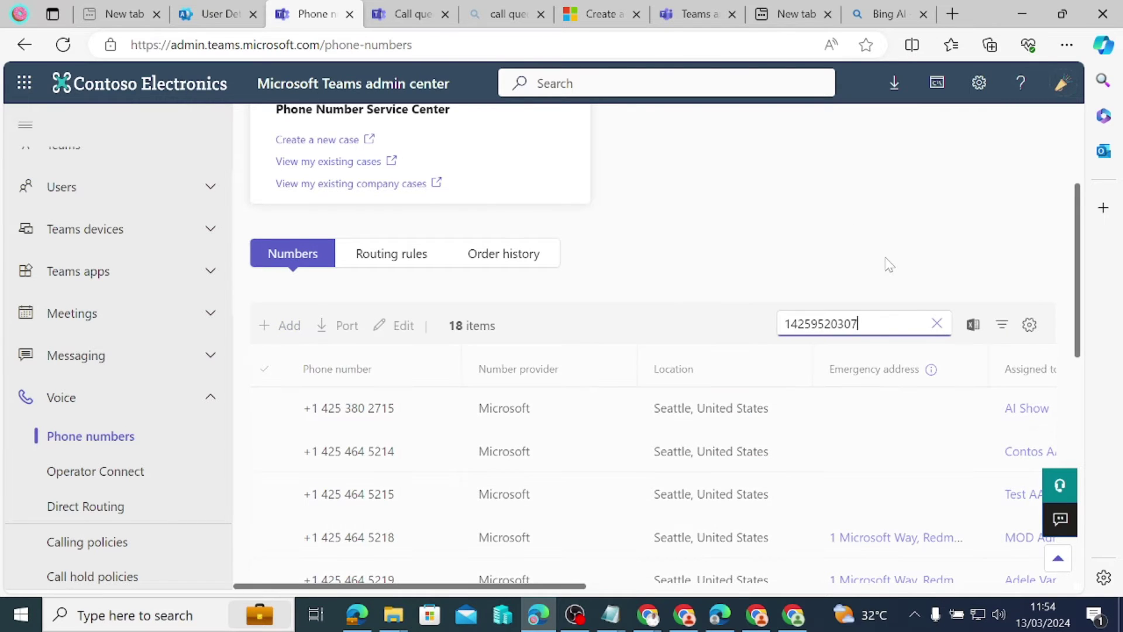
{"action": "key", "text": "Return"}
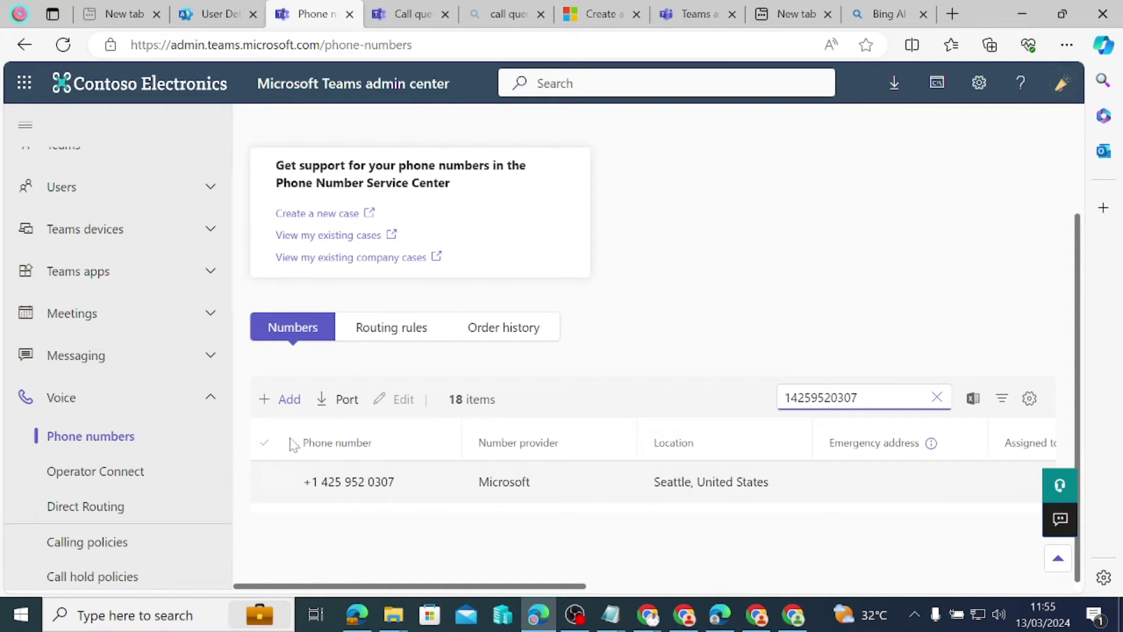
Step: Open the newly ordered number for editing and choose Resource account as the service to assign it to
{"action": "left_click", "coordinate": [268, 482]}
{"action": "left_click", "coordinate": [268, 482]}
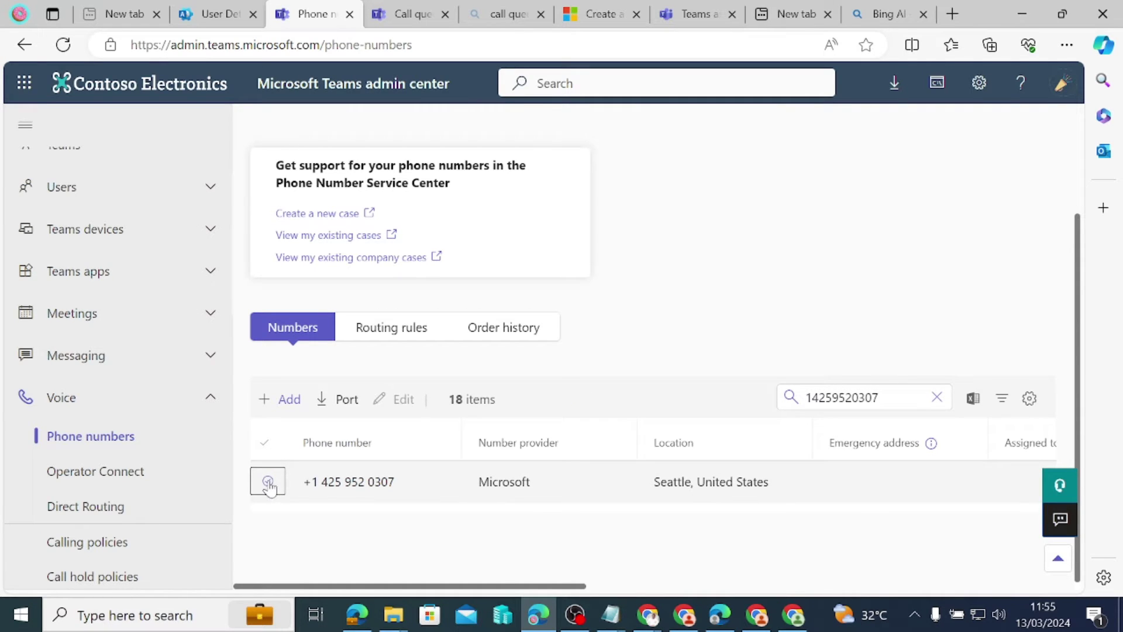
{"action": "left_click", "coordinate": [268, 482]}
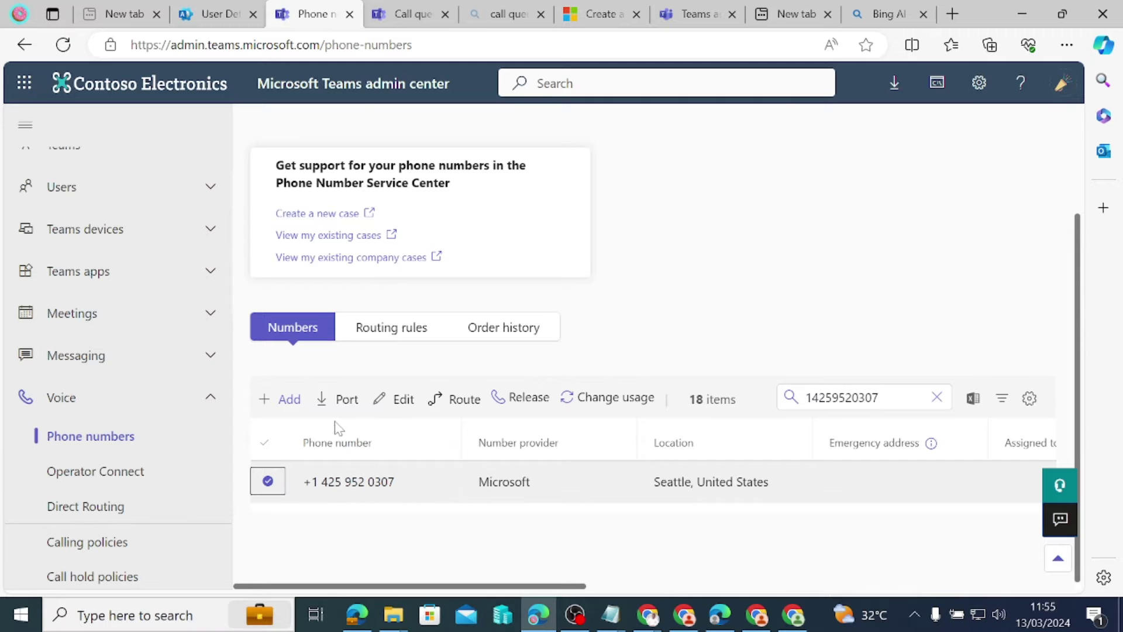
{"action": "left_click", "coordinate": [398, 400]}
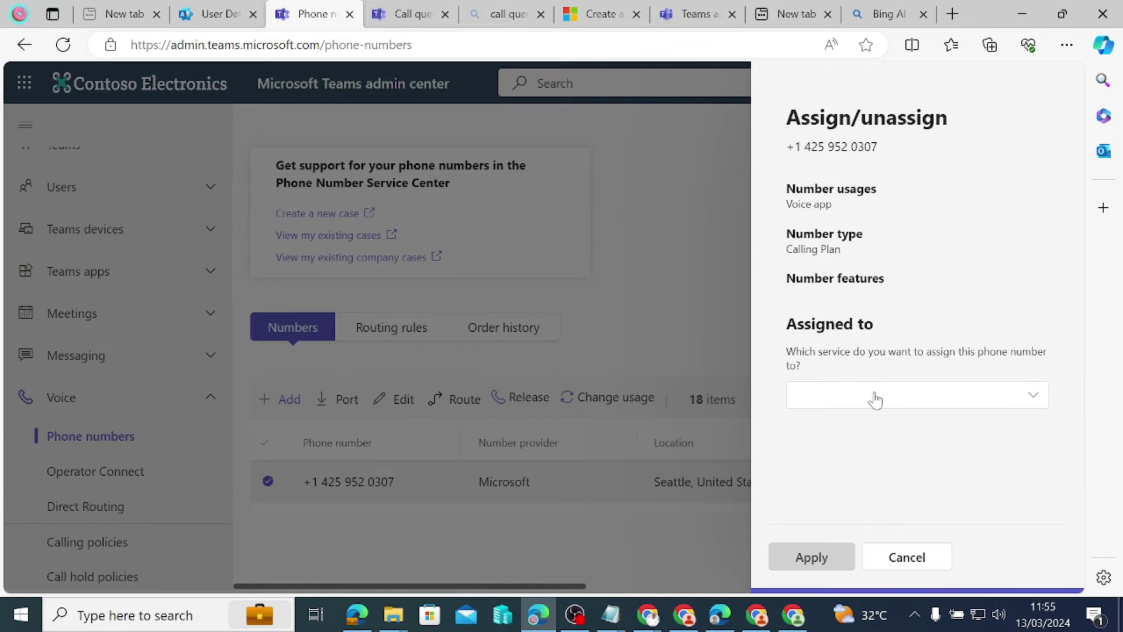
{"action": "left_click", "coordinate": [875, 400]}
{"action": "left_click", "coordinate": [877, 428]}
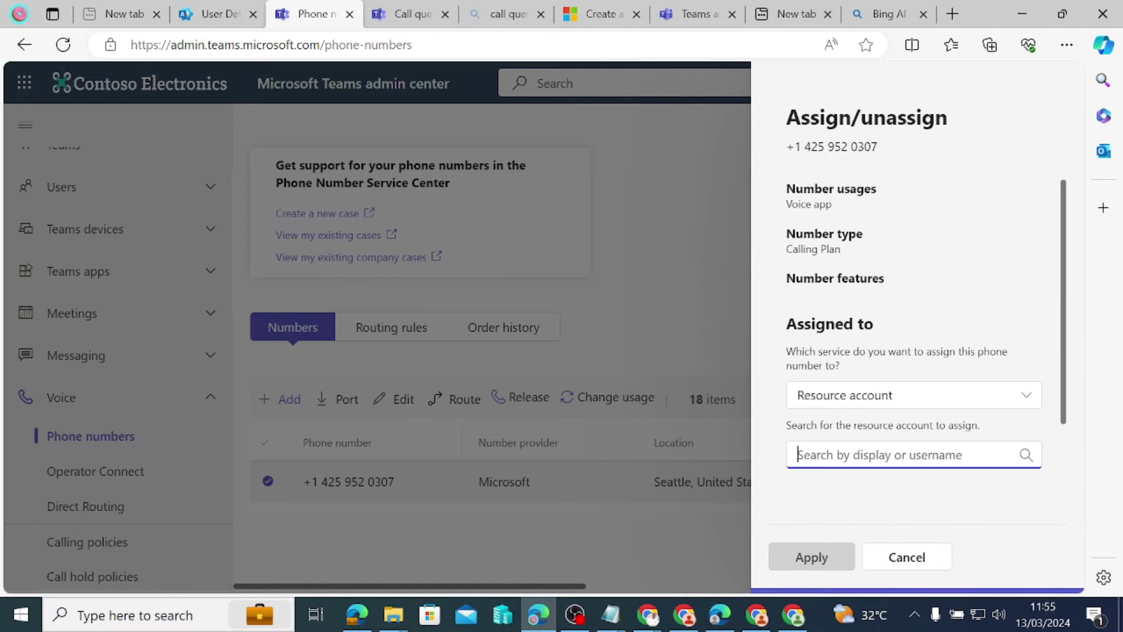
Step: Find the Pillars Support RA resource account, assign the new phone number to it and apply the change
{"action": "key", "text": "super+v"}
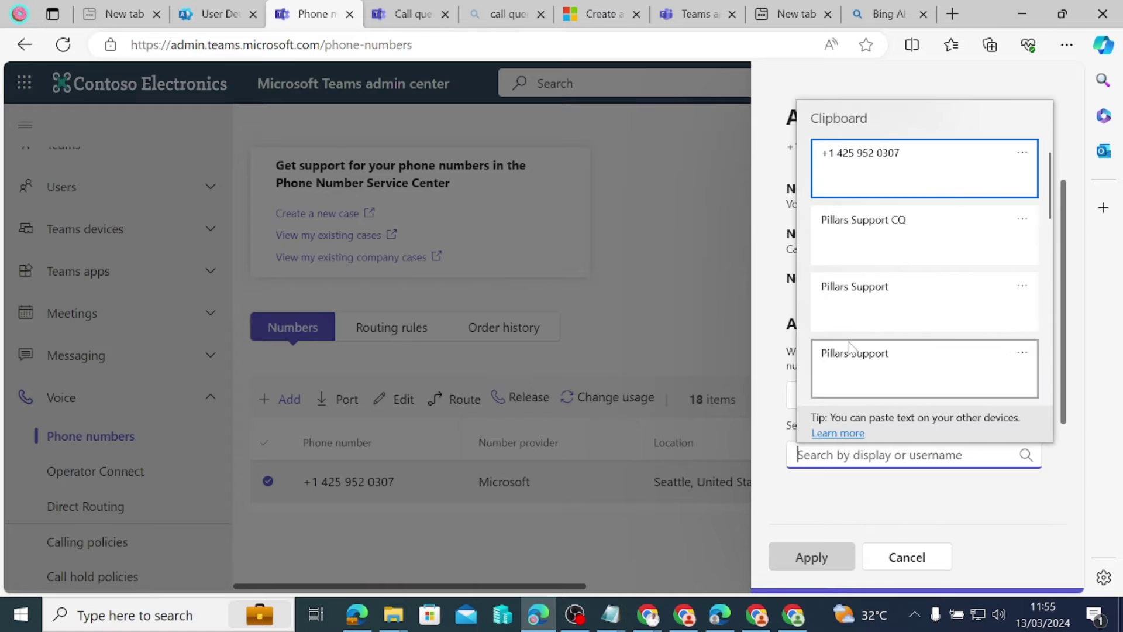
{"action": "left_click", "coordinate": [870, 301]}
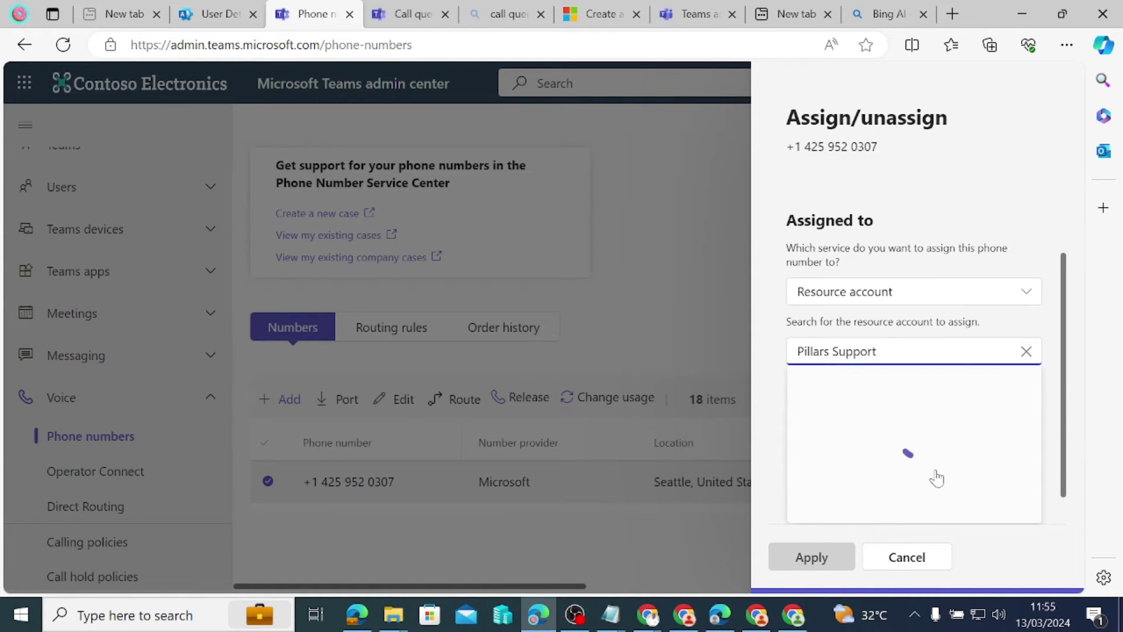
{"action": "left_click", "coordinate": [986, 388]}
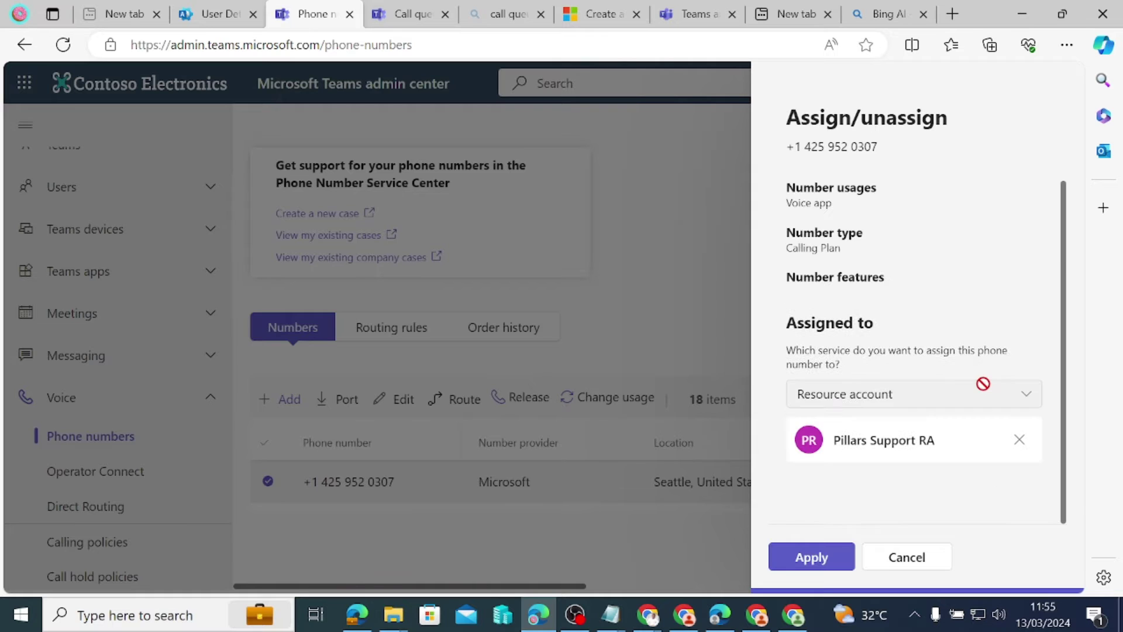
{"action": "left_click", "coordinate": [819, 557]}
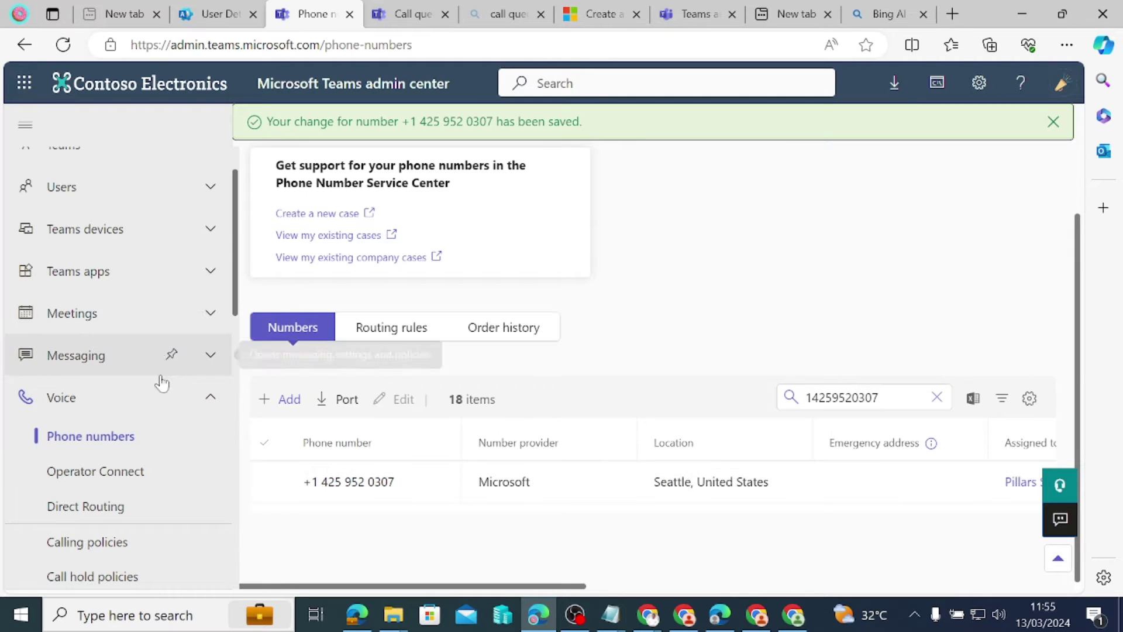
Step: Open the resource accounts list and check the phone number and licence status of Pillars Support RA
{"action": "scroll", "coordinate": [217, 442], "scroll_direction": "down", "scroll_amount": 4}
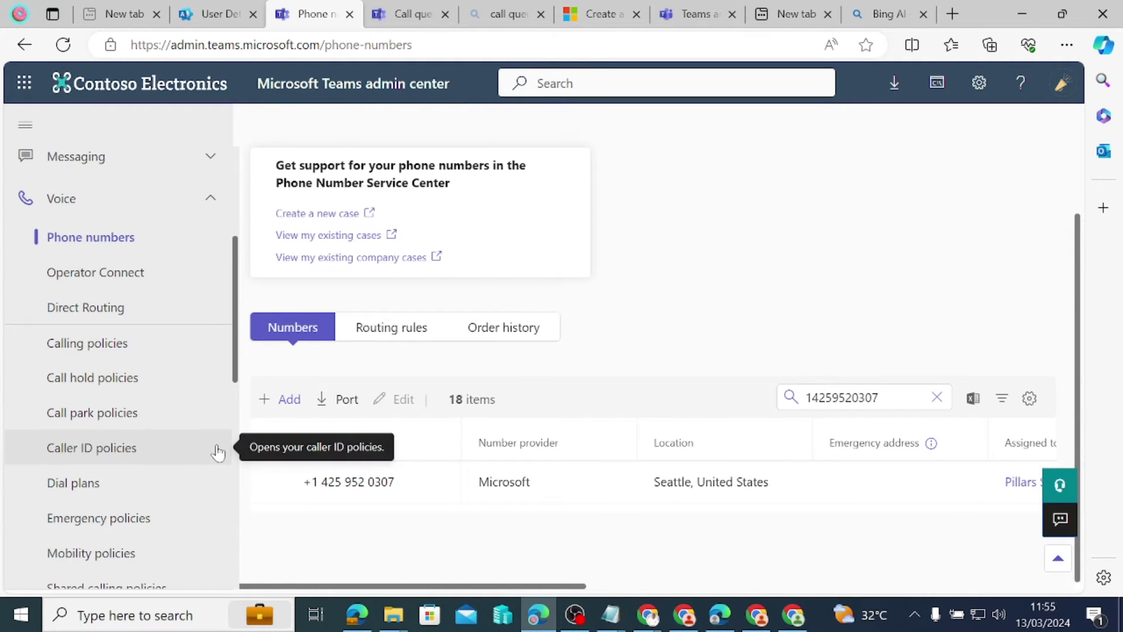
{"action": "scroll", "coordinate": [218, 453], "scroll_direction": "down", "scroll_amount": 5}
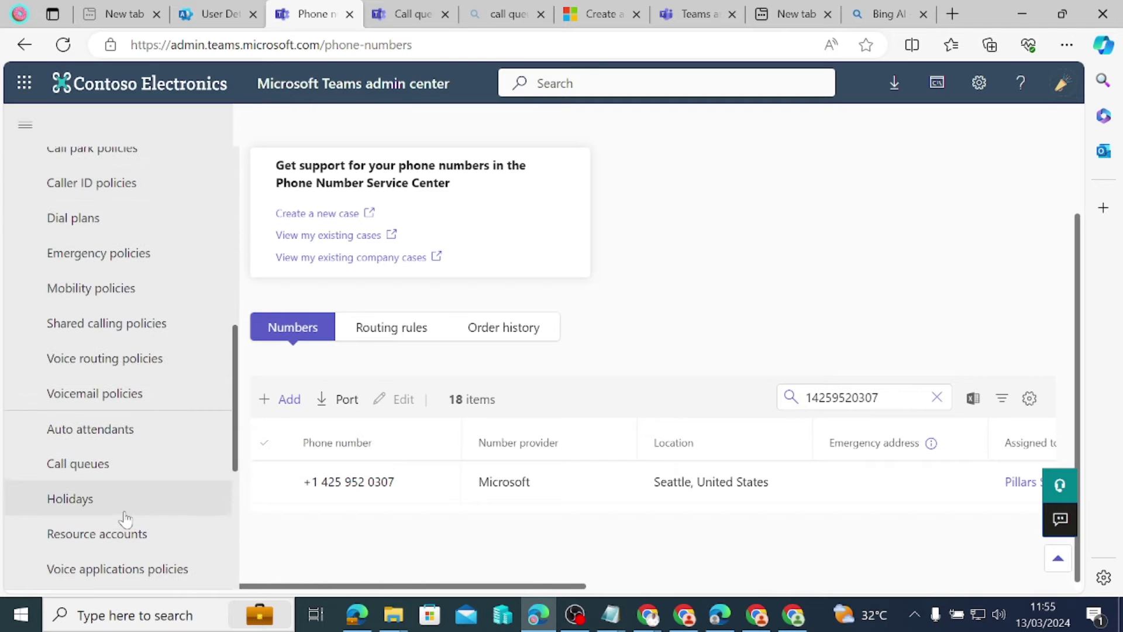
{"action": "scroll", "coordinate": [125, 517], "scroll_direction": "down", "scroll_amount": 1}
{"action": "left_click", "coordinate": [94, 467]}
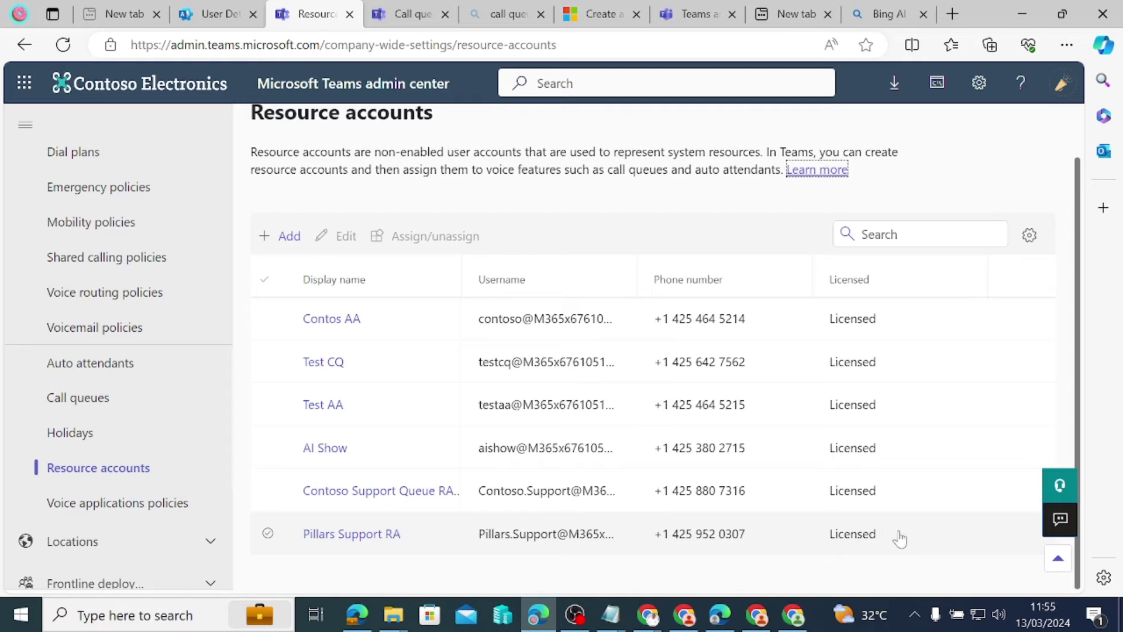
{"action": "left_click_drag", "start_coordinate": [1122, 6], "coordinate": [1122, 53]}
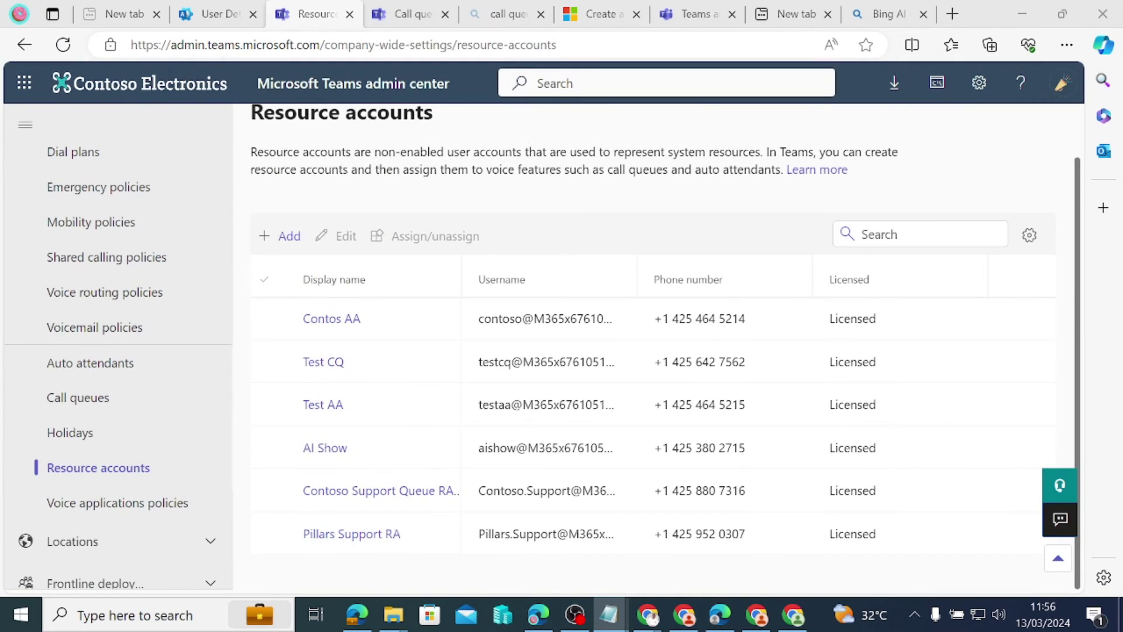
Step: Start a new call queue and name it Pillars Support CQ
{"action": "scroll", "coordinate": [70, 478], "scroll_direction": "up", "scroll_amount": 2}
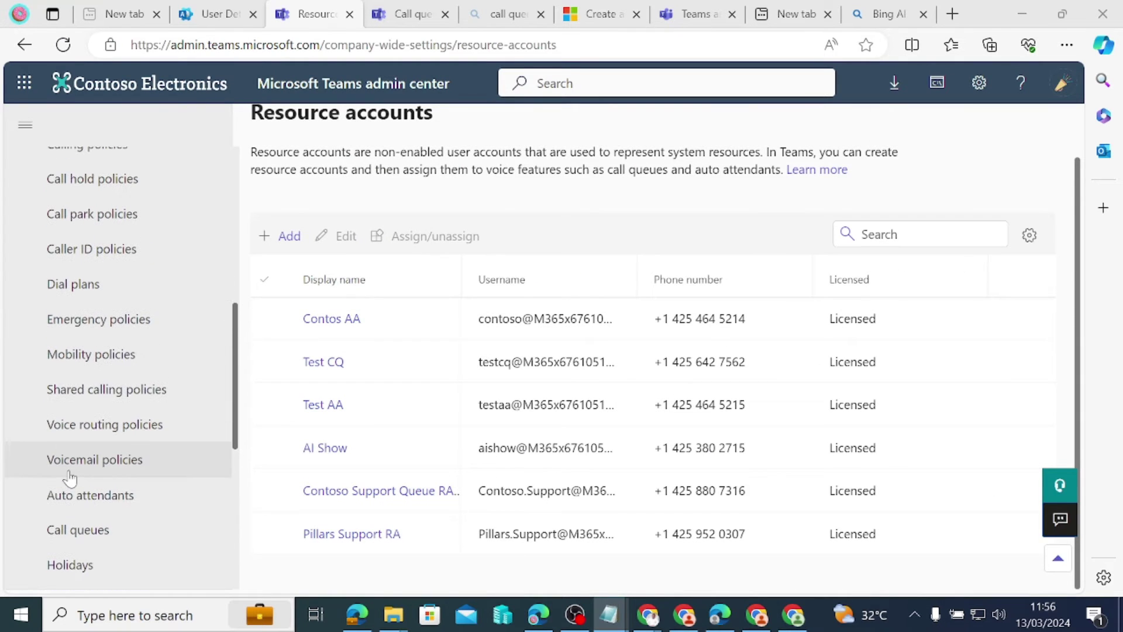
{"action": "left_click", "coordinate": [74, 537]}
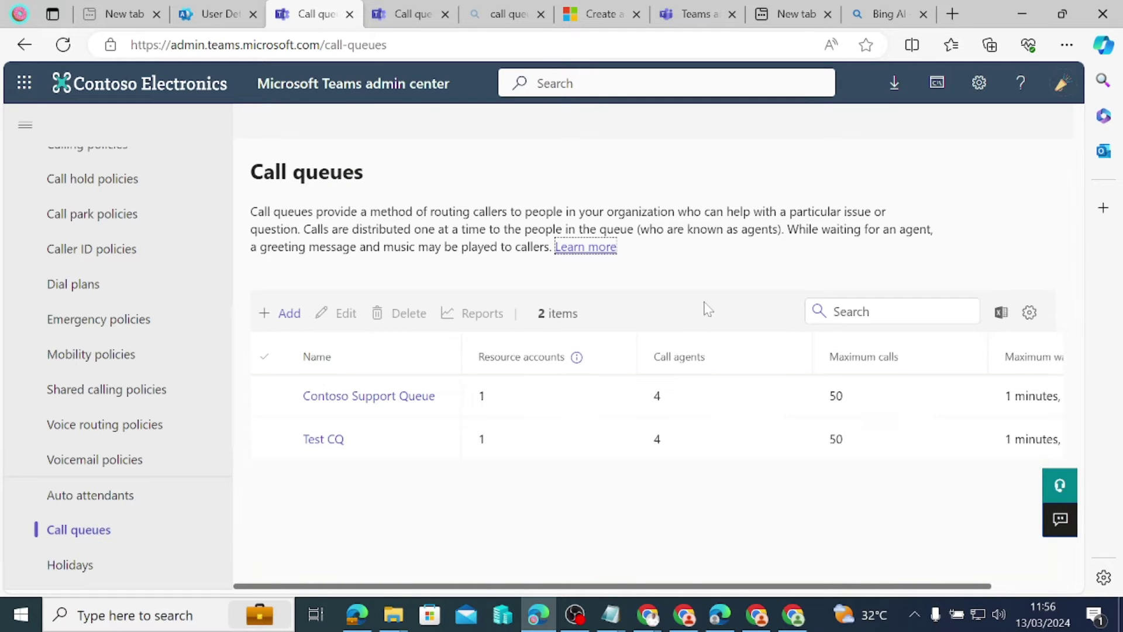
{"action": "left_click", "coordinate": [284, 313]}
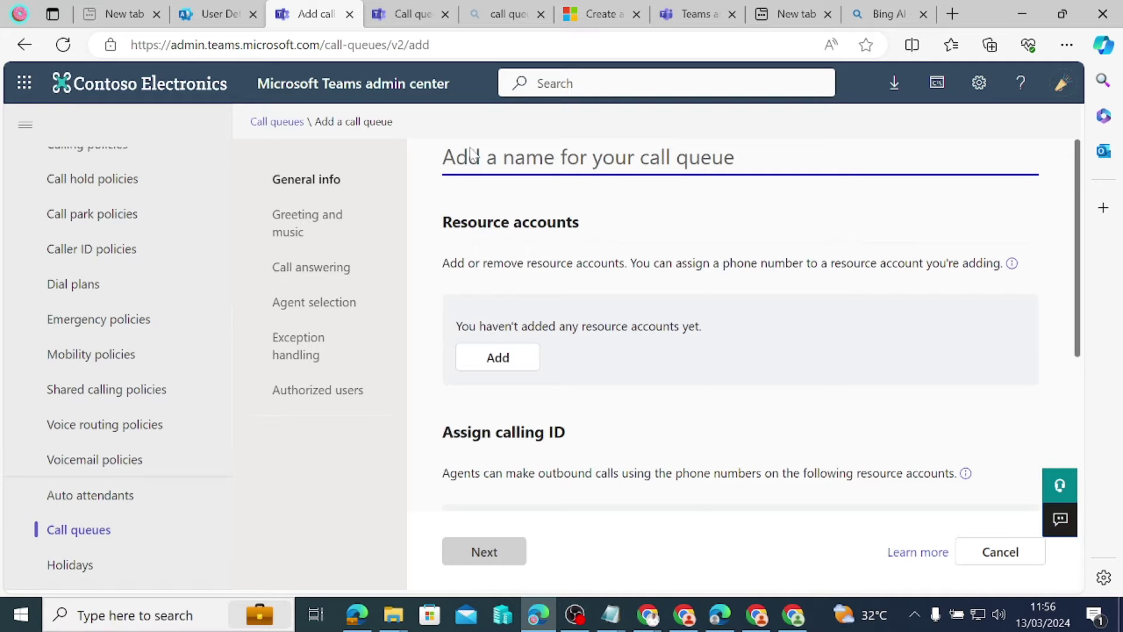
{"action": "key", "text": "super+v"}
{"action": "left_click", "coordinate": [543, 303]}
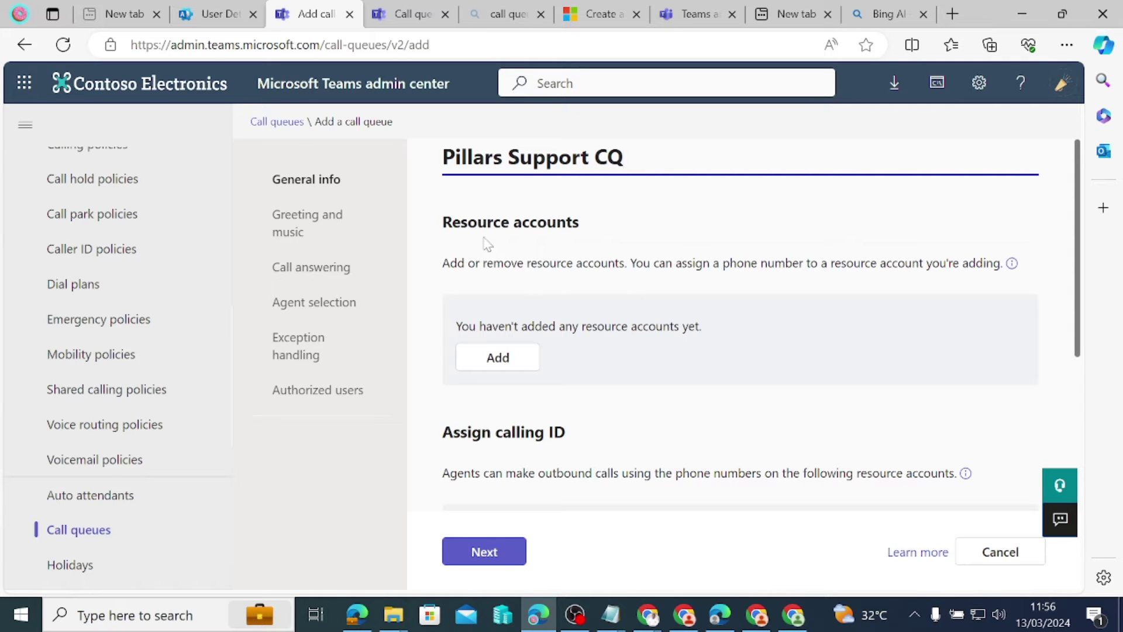
Step: Search for Pillars Support and add the Pillars Support RA resource account to the call queue
{"action": "left_click", "coordinate": [497, 360]}
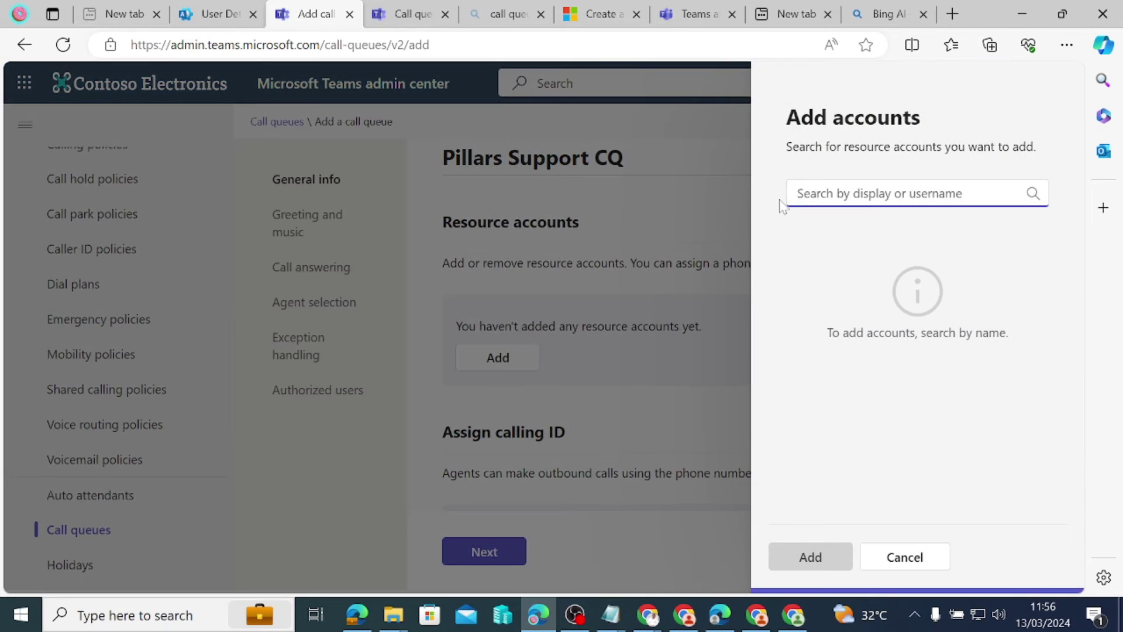
{"action": "key", "text": "super+v"}
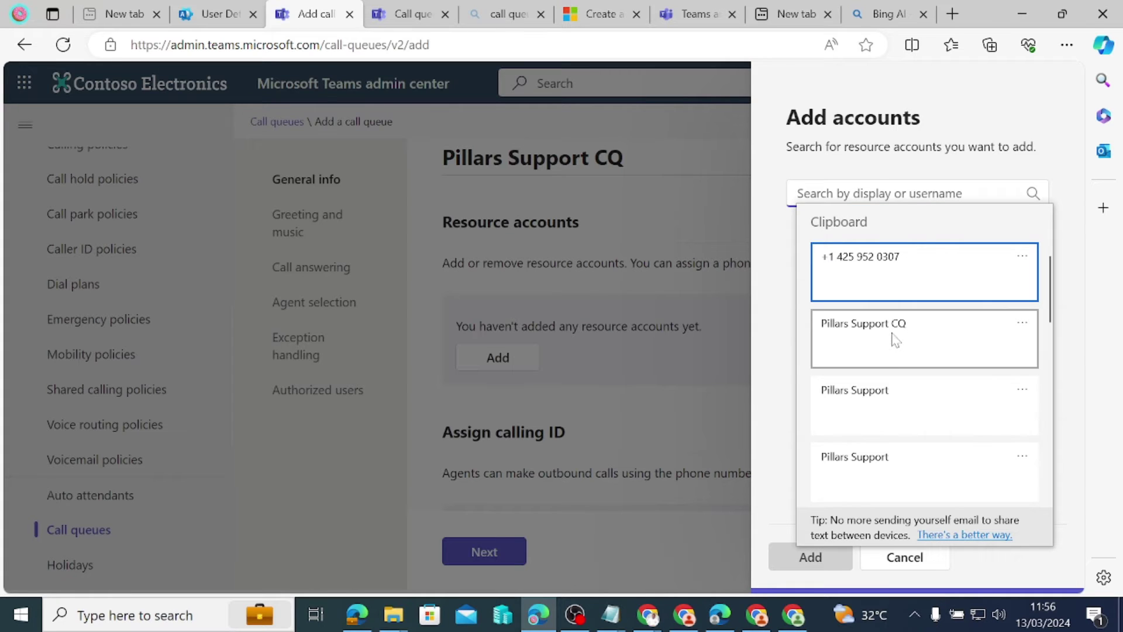
{"action": "left_click", "coordinate": [892, 400]}
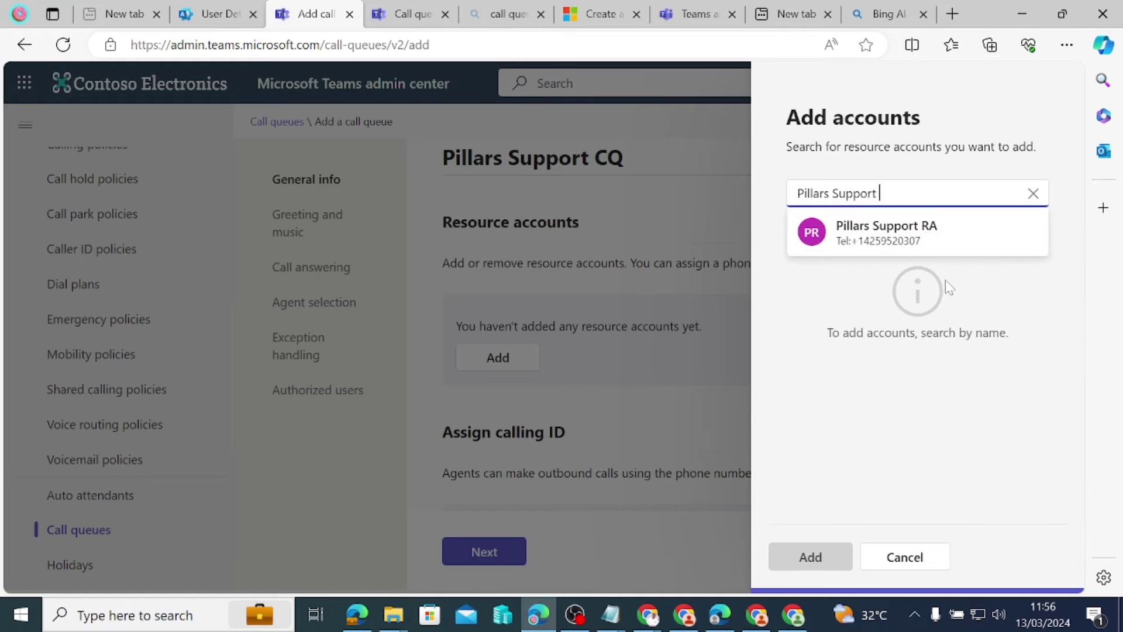
{"action": "left_click", "coordinate": [956, 234]}
{"action": "left_click", "coordinate": [980, 388]}
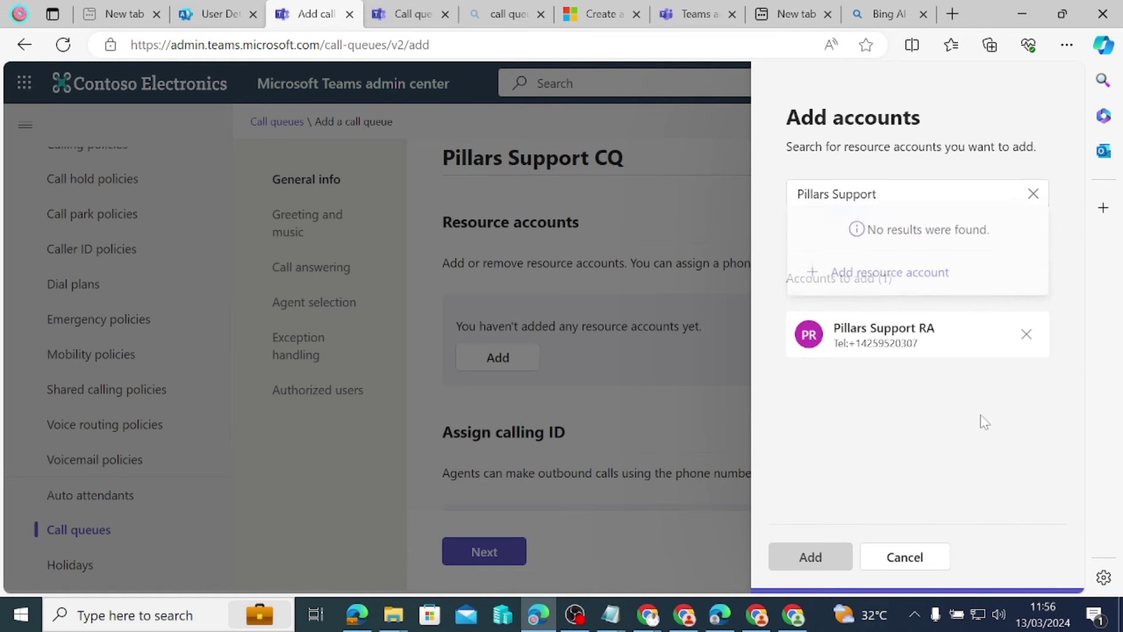
{"action": "left_click", "coordinate": [806, 559]}
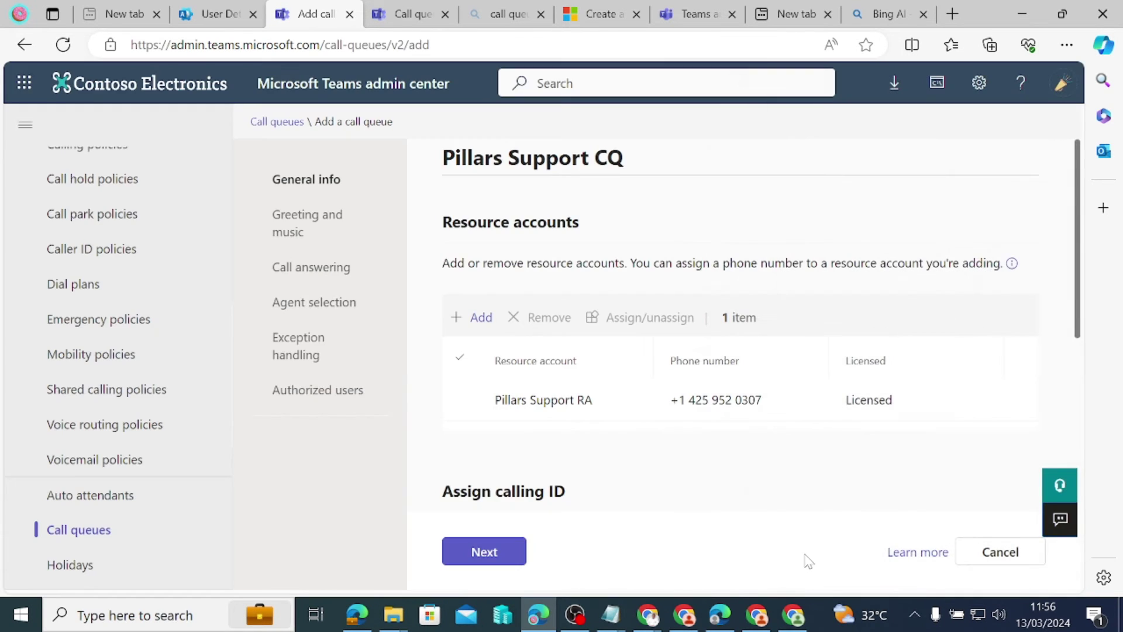
Step: Set the call queue's language to English (United States)
{"action": "scroll", "coordinate": [544, 211], "scroll_direction": "down", "scroll_amount": 5}
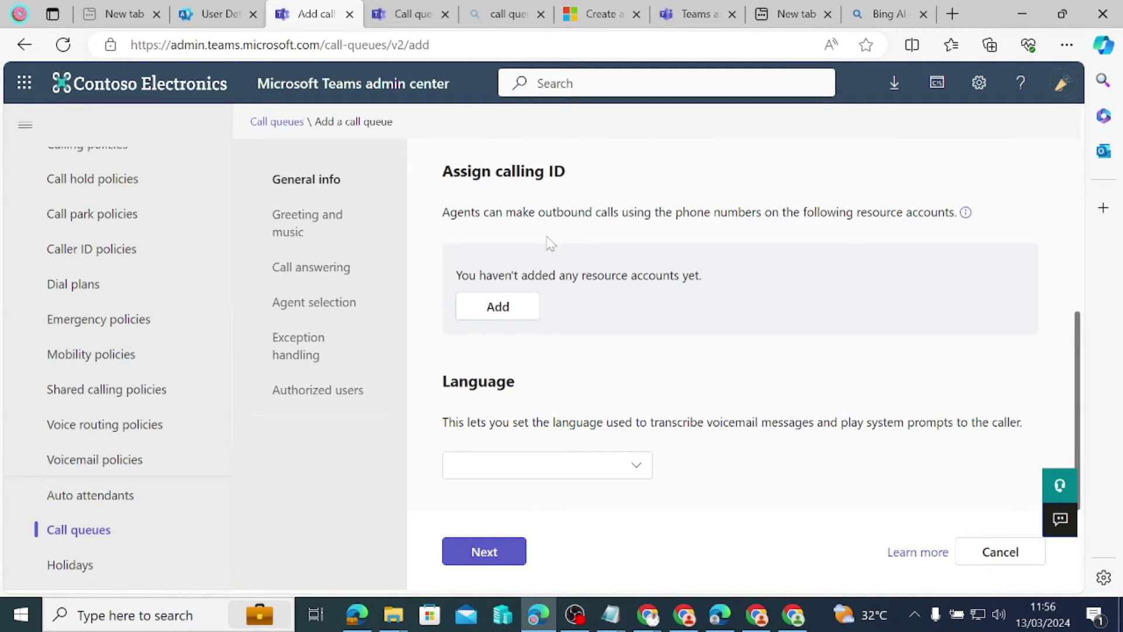
{"action": "left_click", "coordinate": [639, 468]}
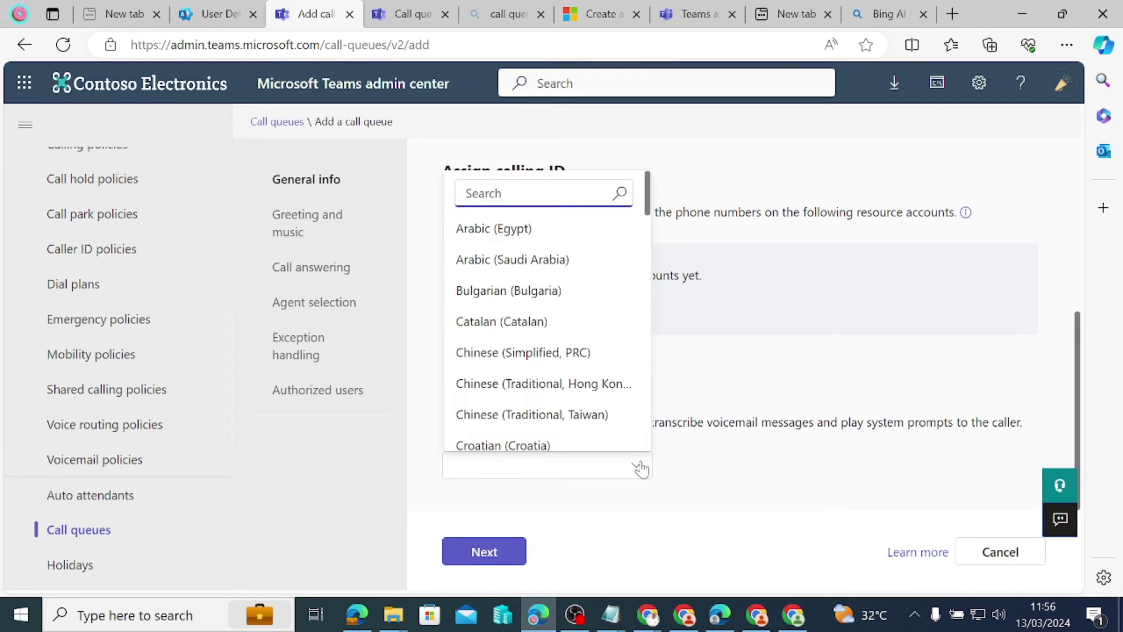
{"action": "type", "text": "eng"}
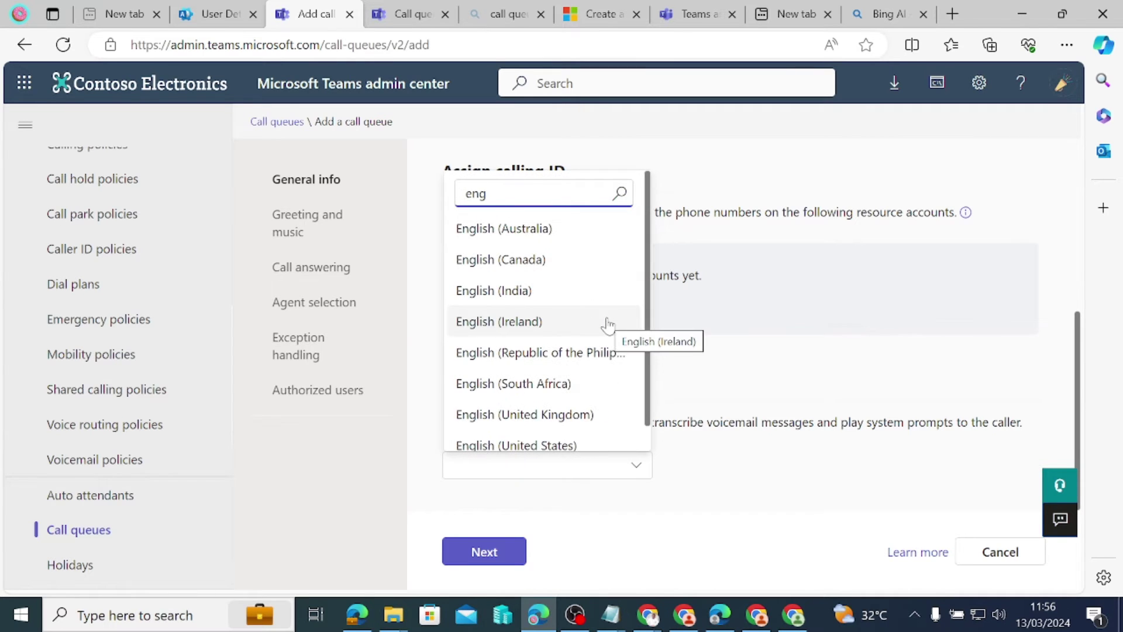
{"action": "scroll", "coordinate": [532, 354], "scroll_direction": "down", "scroll_amount": 1}
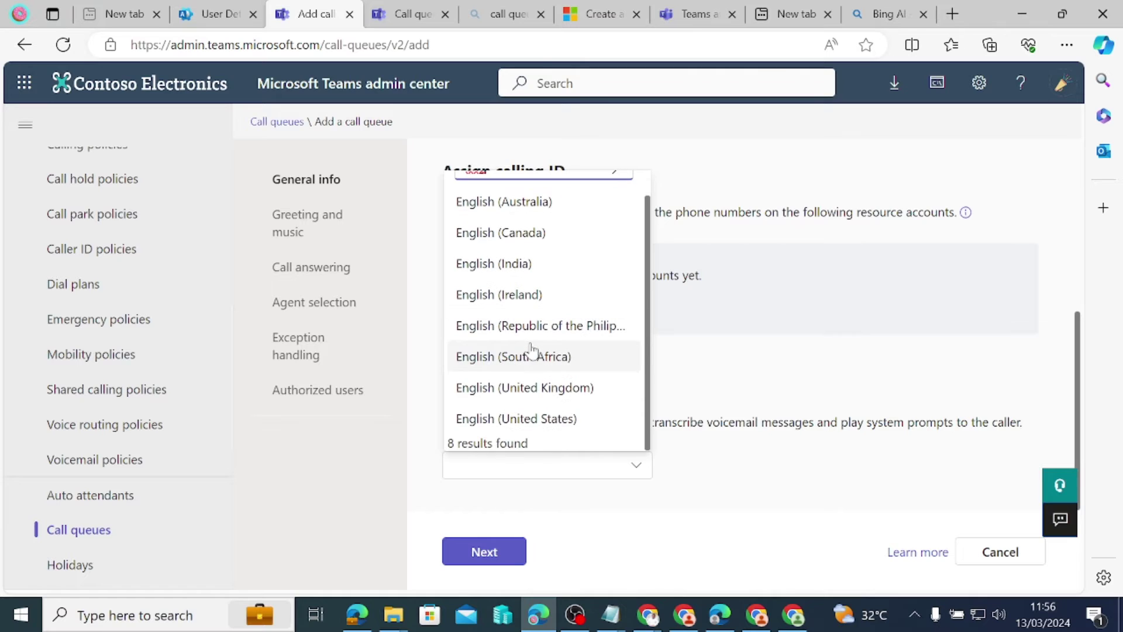
{"action": "left_click", "coordinate": [525, 418]}
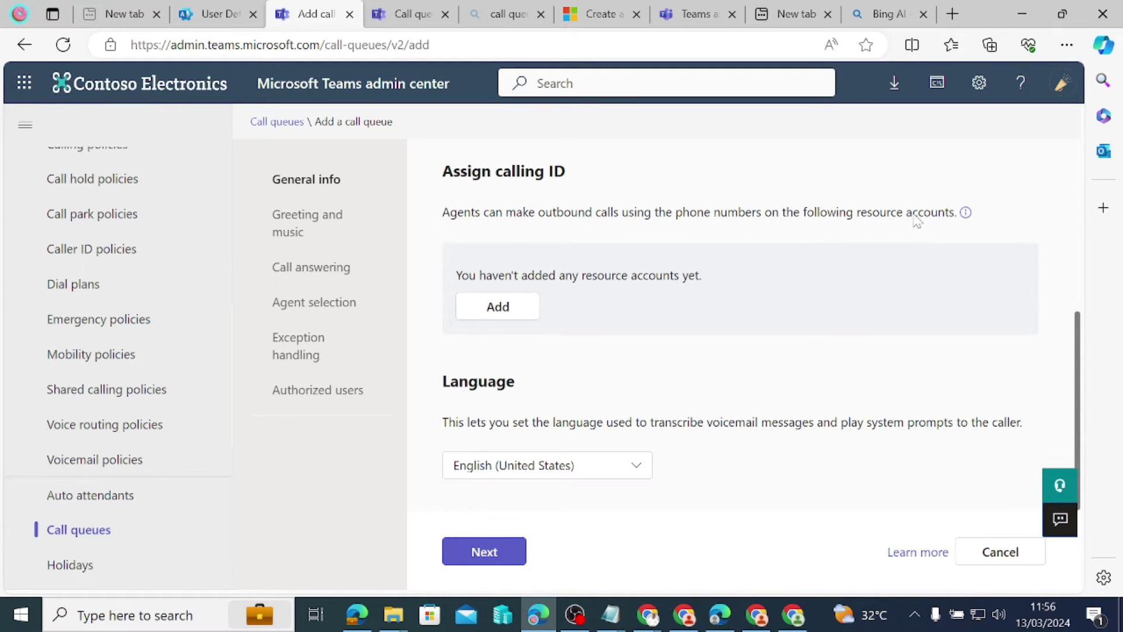
Step: Add Pillars Support RA as the calling ID for agents' outbound calls, review the general info and continue to the greeting and music settings
{"action": "left_click", "coordinate": [508, 307]}
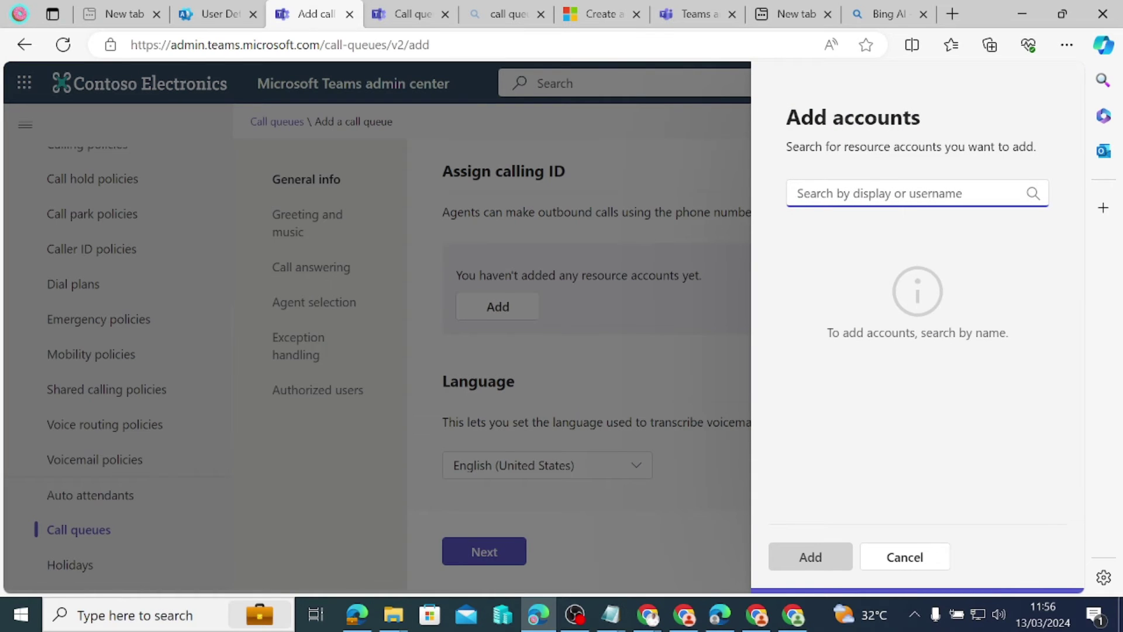
{"action": "key", "text": "super+v"}
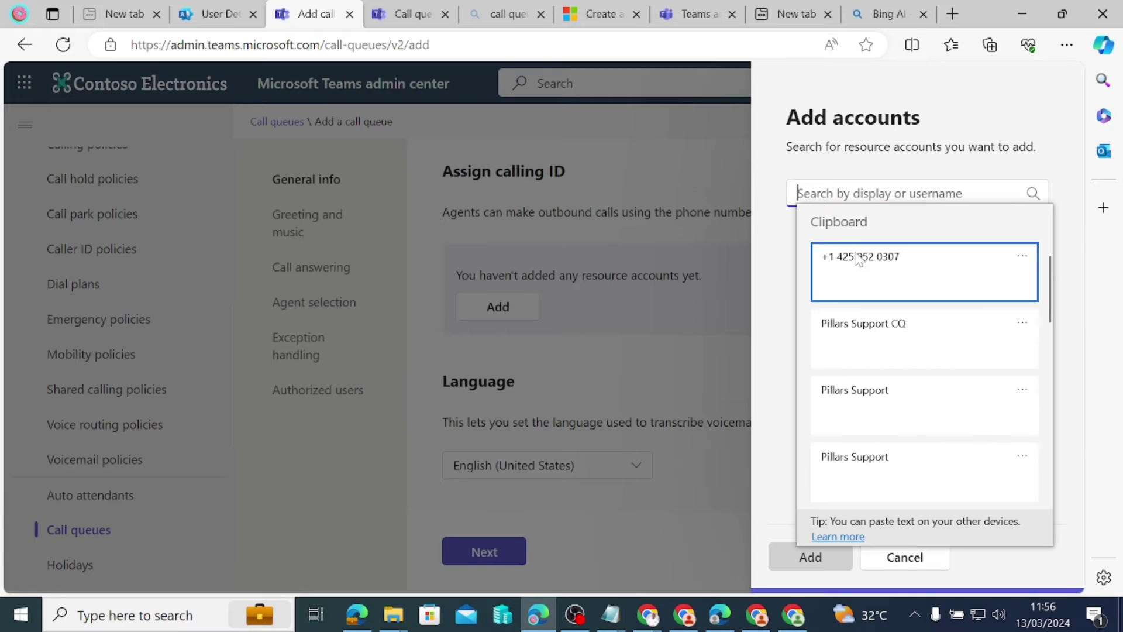
{"action": "scroll", "coordinate": [871, 453], "scroll_direction": "down", "scroll_amount": 1}
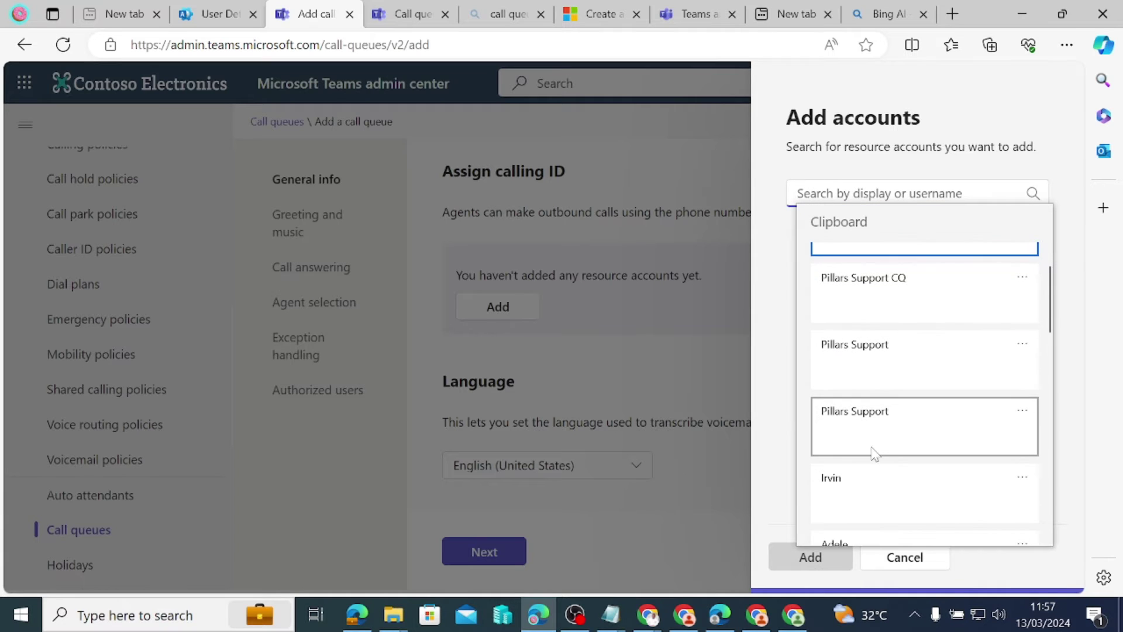
{"action": "left_click", "coordinate": [873, 369]}
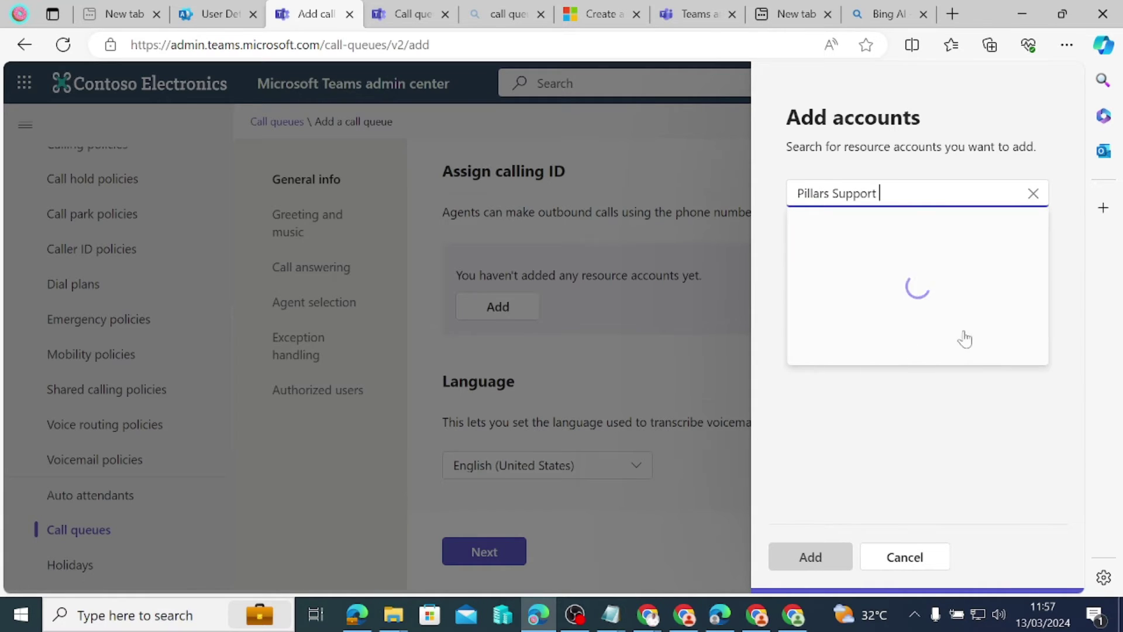
{"action": "left_click", "coordinate": [996, 230]}
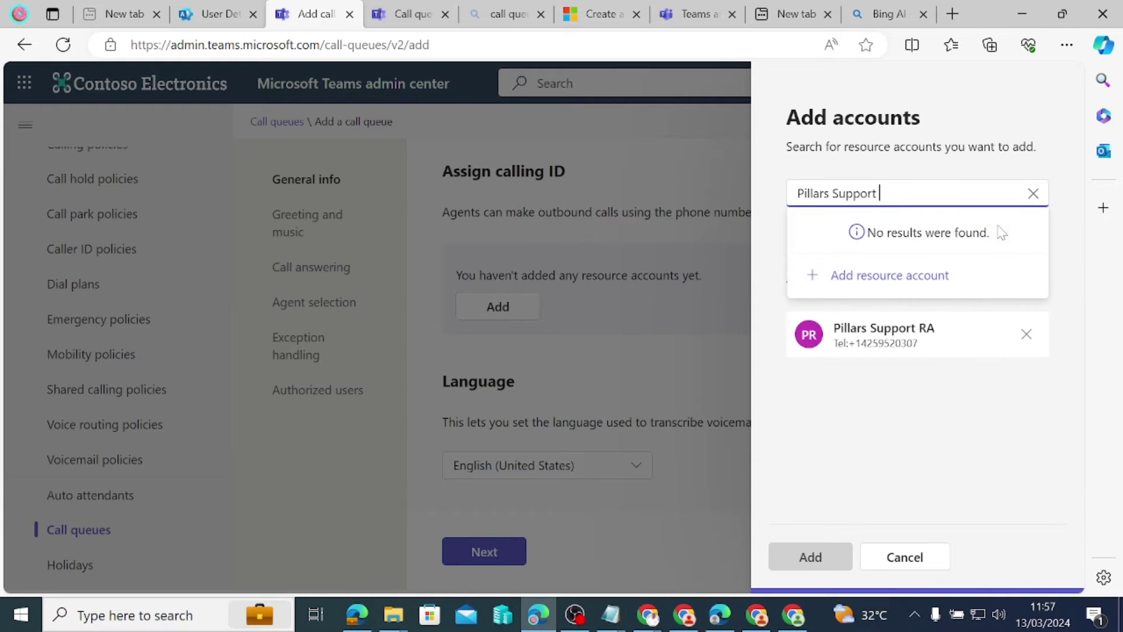
{"action": "left_click", "coordinate": [805, 556]}
{"action": "scroll", "coordinate": [570, 367], "scroll_direction": "down", "scroll_amount": 1}
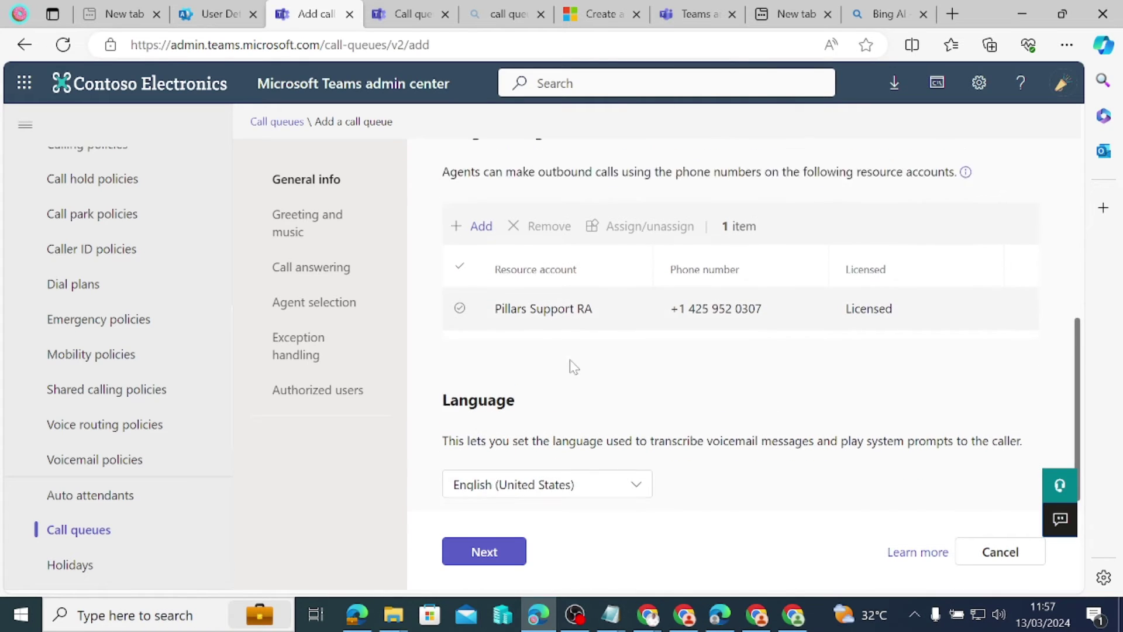
{"action": "scroll", "coordinate": [572, 367], "scroll_direction": "up", "scroll_amount": 4}
{"action": "scroll", "coordinate": [572, 351], "scroll_direction": "up", "scroll_amount": 2}
{"action": "scroll", "coordinate": [571, 345], "scroll_direction": "down", "scroll_amount": 5}
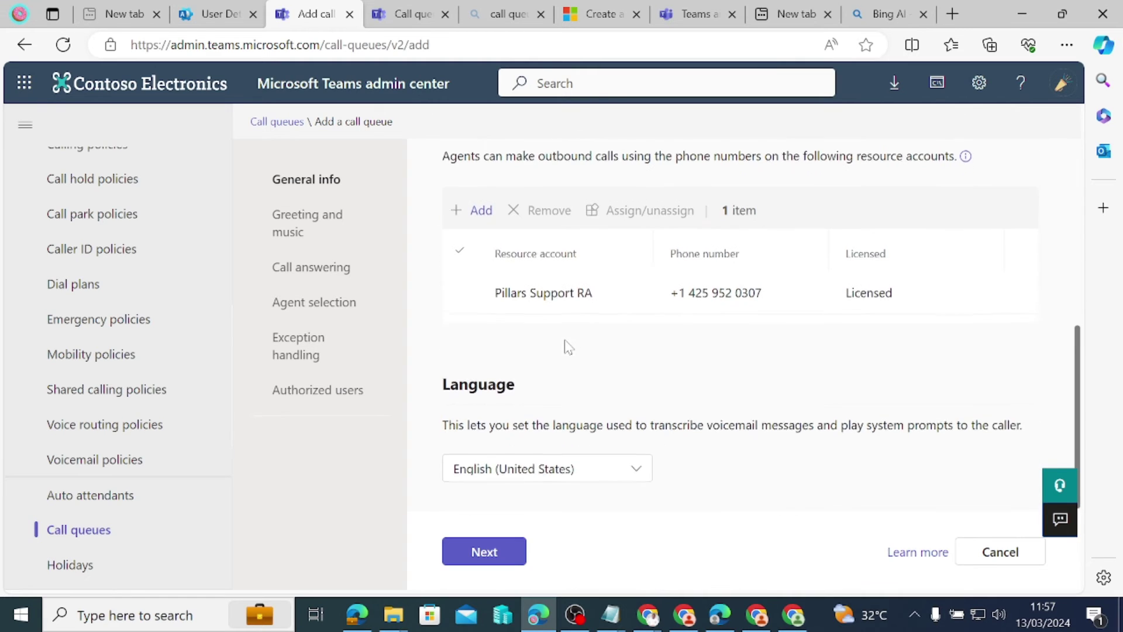
{"action": "left_click", "coordinate": [485, 553]}
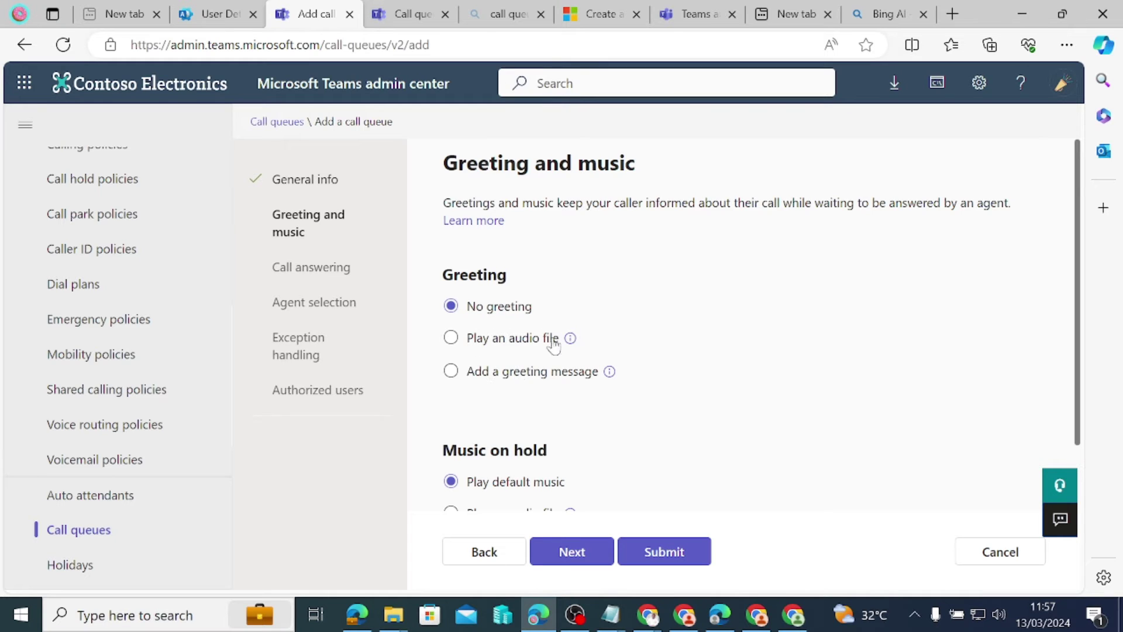
Step: Add a greeting message to the call queue using the "Thank you for calling Pillars Concepts Support" text copied from the Notepad notes
{"action": "left_click", "coordinate": [451, 371]}
{"action": "scroll", "coordinate": [530, 362], "scroll_direction": "down", "scroll_amount": 2}
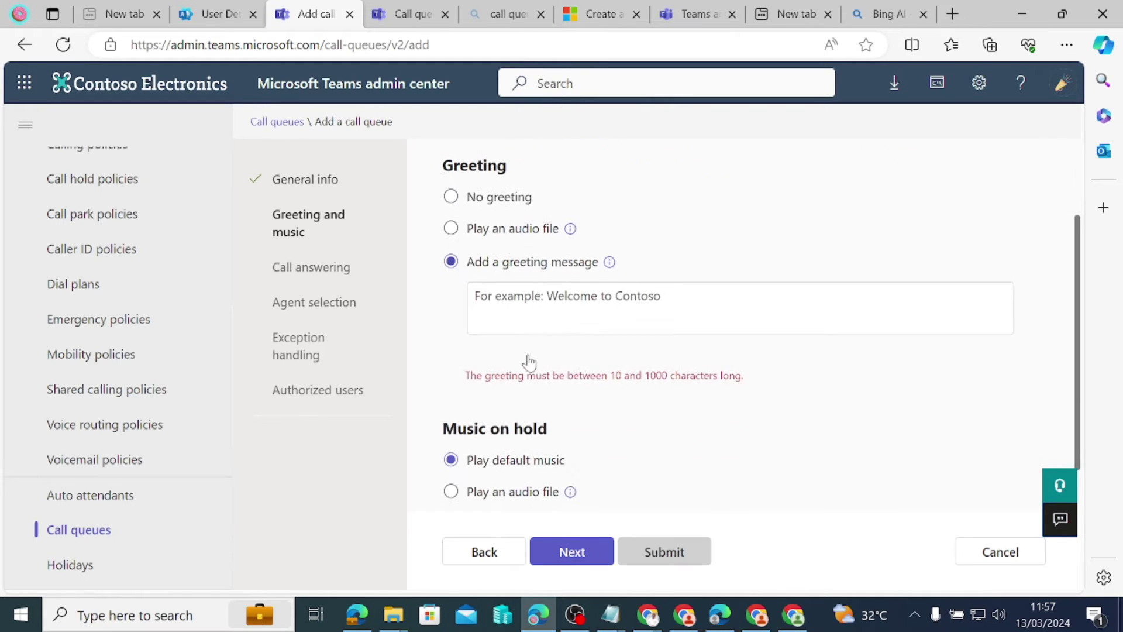
{"action": "key", "text": "alt+Tab"}
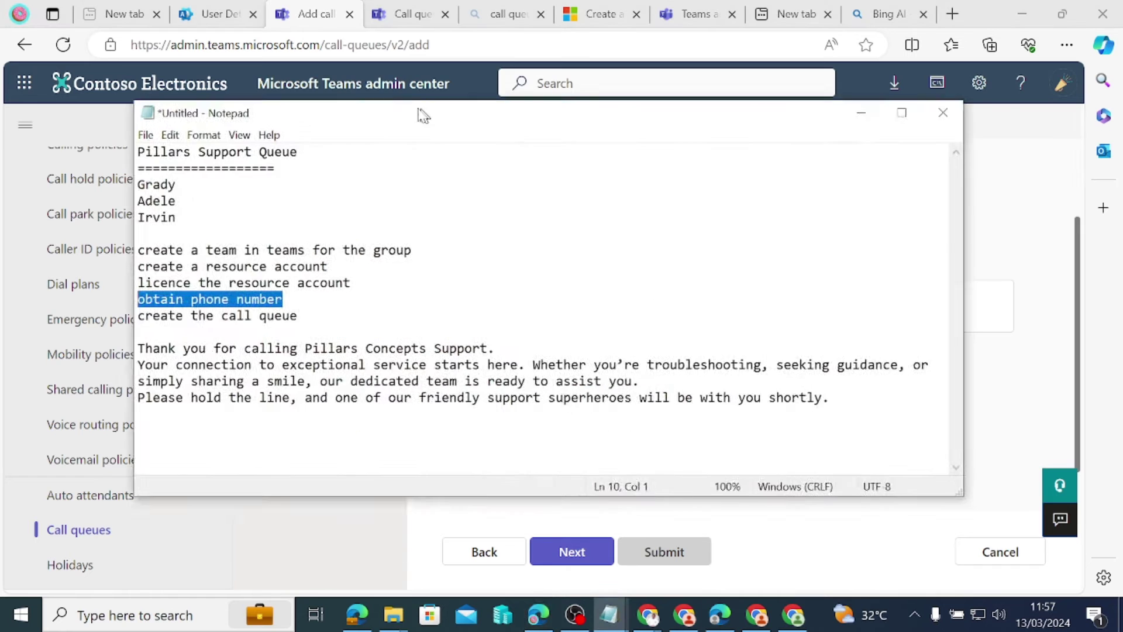
{"action": "left_click_drag", "start_coordinate": [95, 277], "coordinate": [787, 326]}
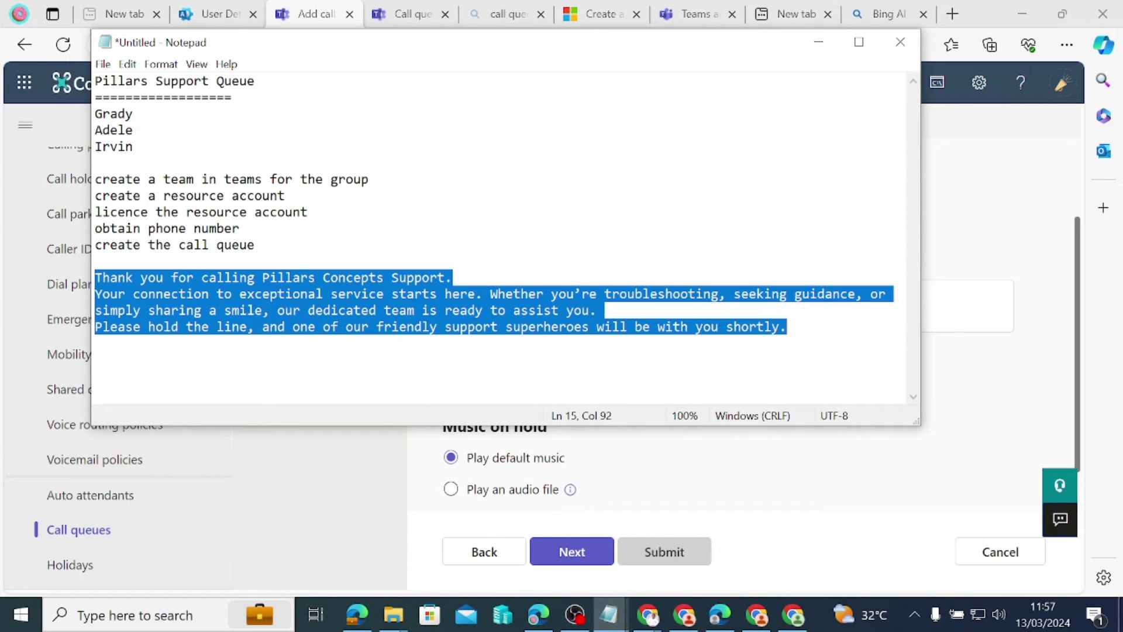
{"action": "left_click_drag", "start_coordinate": [707, 45], "coordinate": [739, 45]}
{"action": "key", "text": "alt+Tab"}
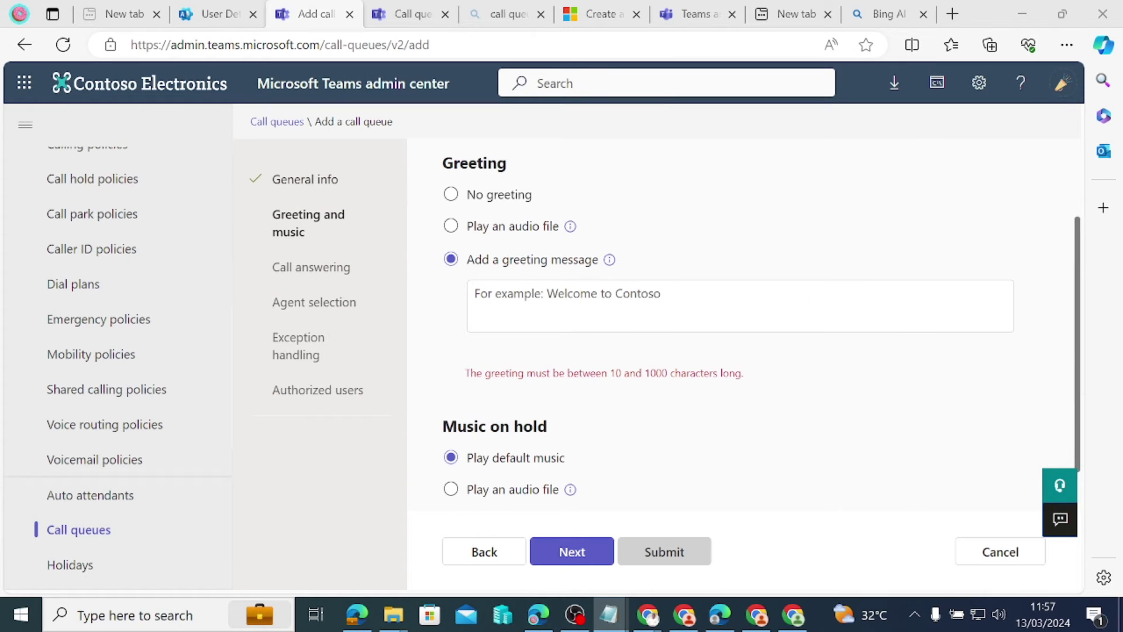
{"action": "left_click", "coordinate": [475, 293]}
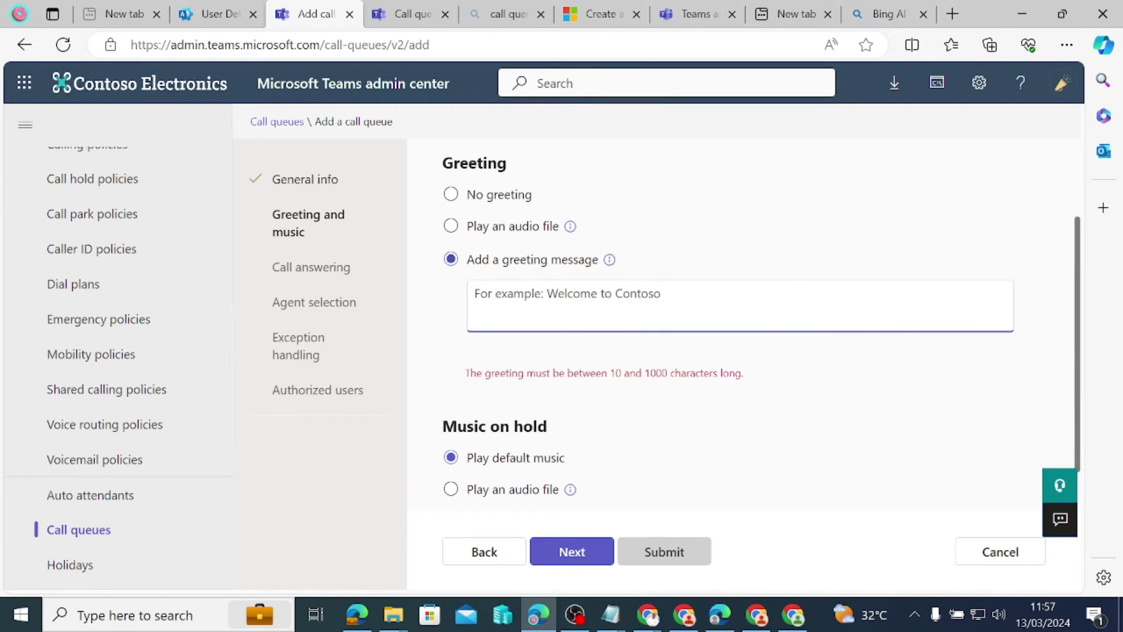
{"action": "type", "text": "Thank you for calling Pillars Concepts Support. Your connection to exceptional service starts here. Whether you’re troubleshooting, seeking guidance, or simply sharing a smile, our dedicated team is ready to assist you. Please hold the line, and one of our friendly support superheroes will be with you shortly!"}
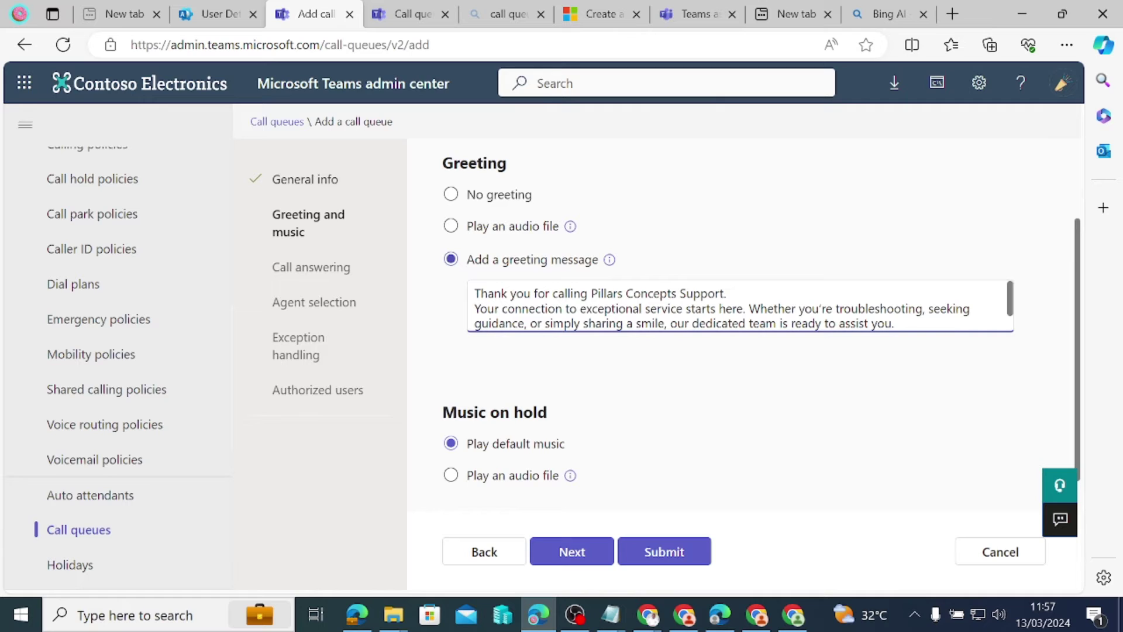
Step: Delete the sentence starting "Whether you're troubleshooting" from the greeting and continue to the call answering settings
{"action": "scroll", "coordinate": [740, 305], "scroll_direction": "down", "scroll_amount": 1}
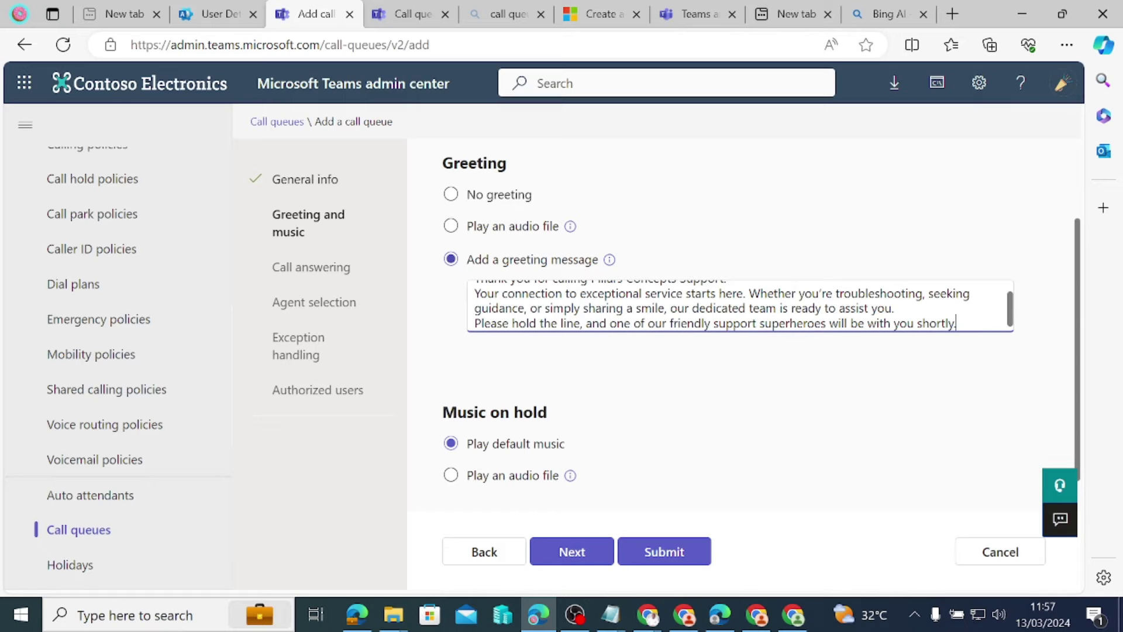
{"action": "left_click_drag", "start_coordinate": [749, 293], "coordinate": [893, 308]}
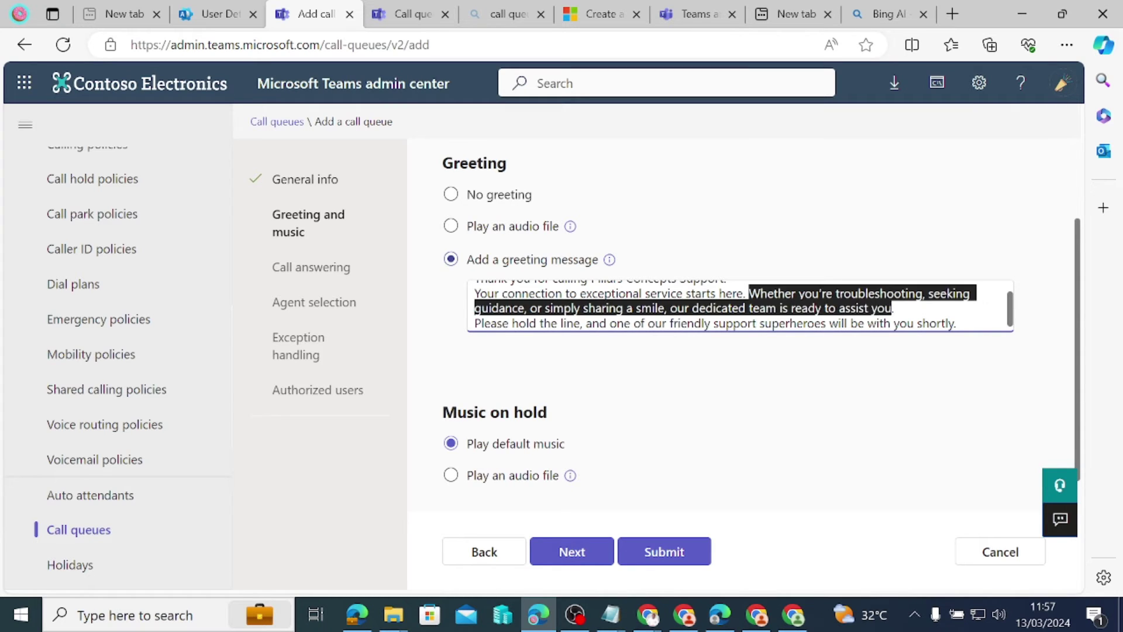
{"action": "key", "text": "BackSpace"}
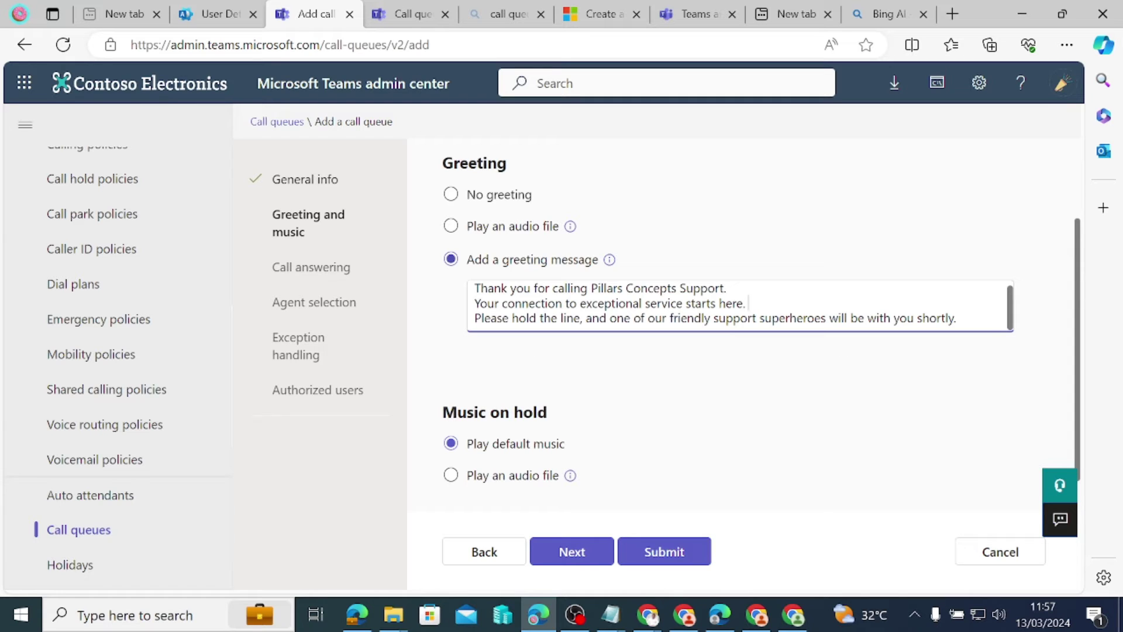
{"action": "scroll", "coordinate": [511, 342], "scroll_direction": "down", "scroll_amount": 1}
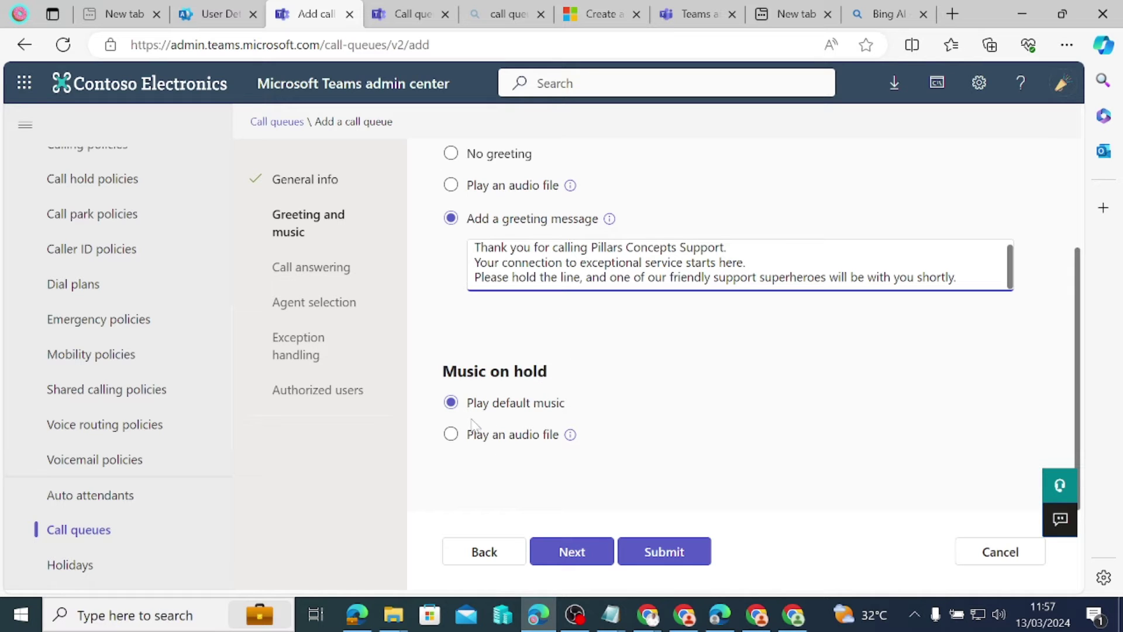
{"action": "left_click", "coordinate": [576, 549]}
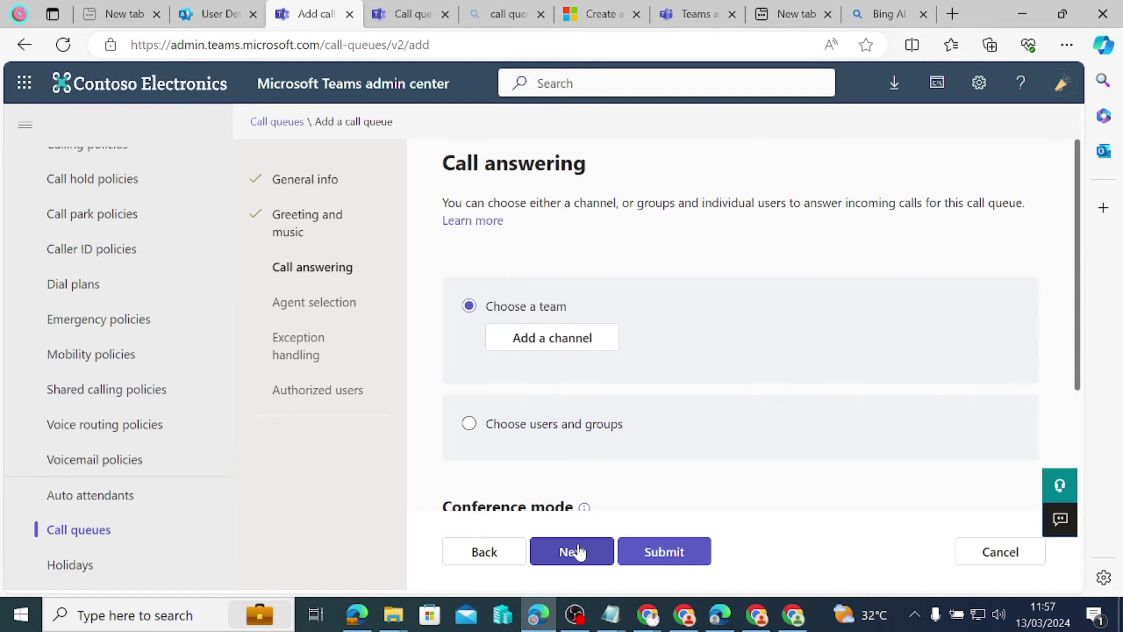
Step: Search for the Pillars Support Queue team and add its General channel to answer the queue's calls
{"action": "scroll", "coordinate": [584, 369], "scroll_direction": "down", "scroll_amount": 1}
{"action": "scroll", "coordinate": [585, 369], "scroll_direction": "up", "scroll_amount": 1}
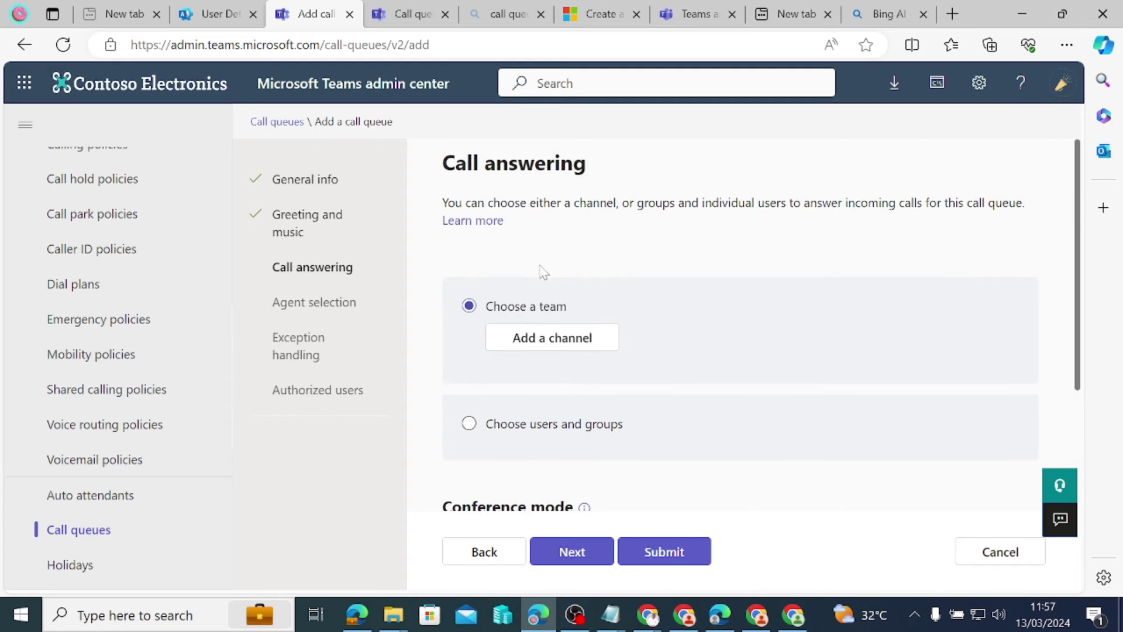
{"action": "left_click", "coordinate": [543, 350]}
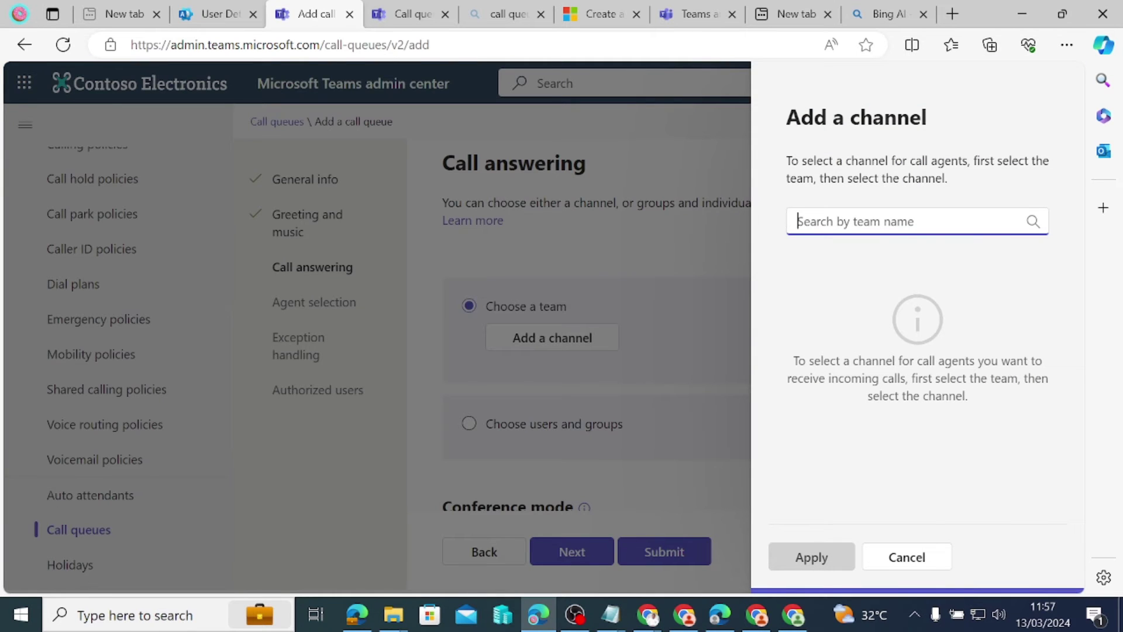
{"action": "key", "text": "super+v"}
{"action": "scroll", "coordinate": [905, 456], "scroll_direction": "down", "scroll_amount": 2}
{"action": "left_click", "coordinate": [901, 452]}
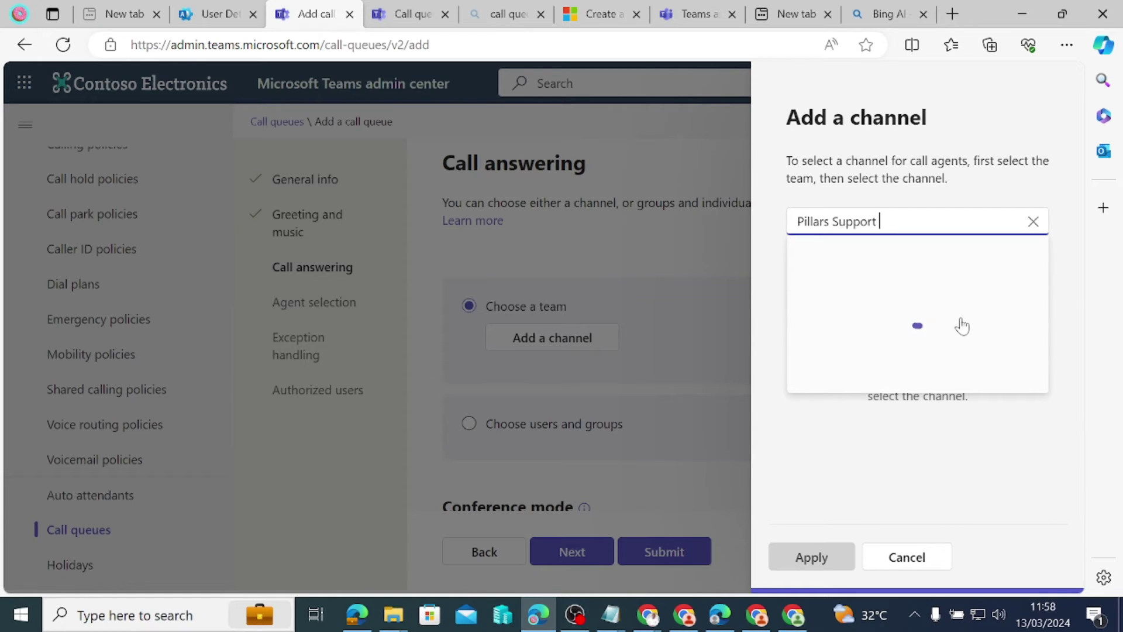
{"action": "mouse_move", "coordinate": [858, 272]}
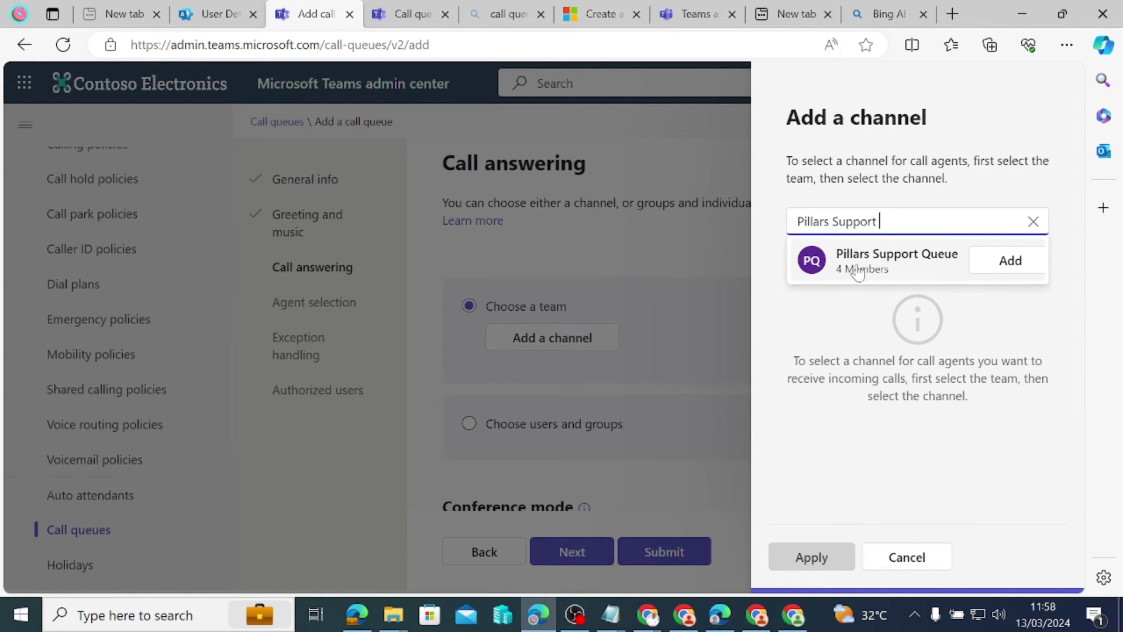
{"action": "left_click", "coordinate": [1008, 263]}
{"action": "left_click", "coordinate": [873, 444]}
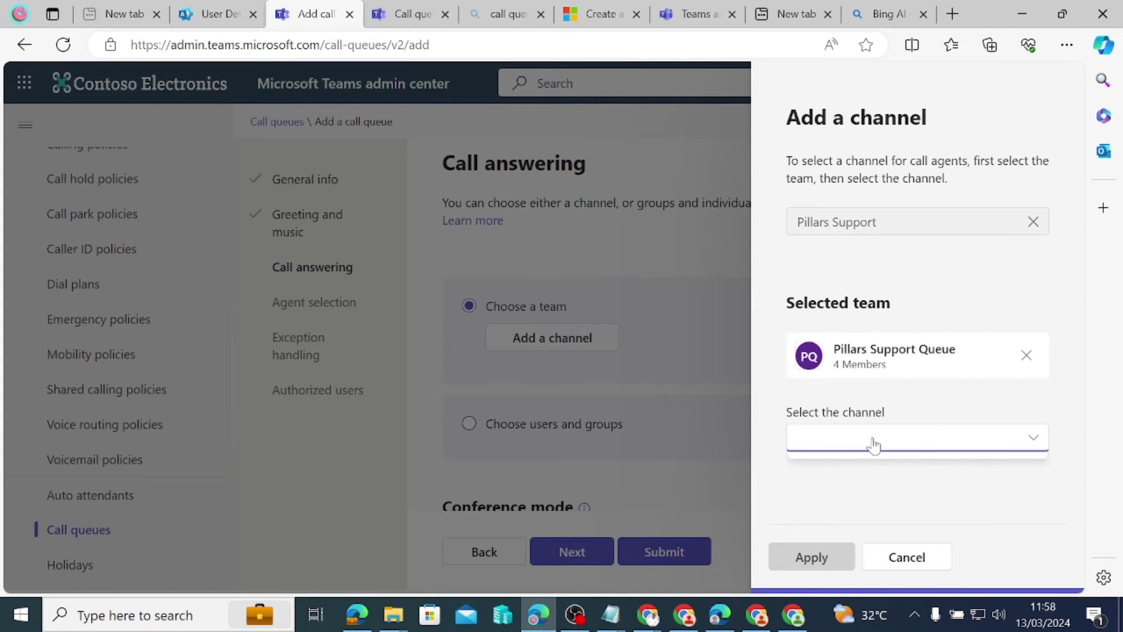
{"action": "left_click", "coordinate": [849, 477]}
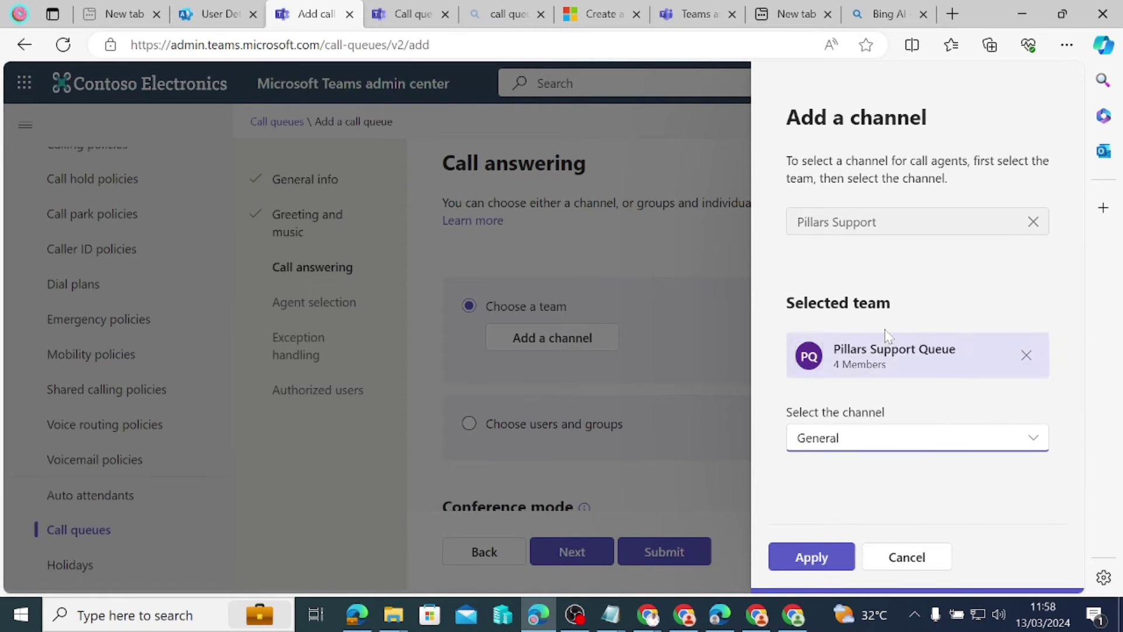
{"action": "left_click", "coordinate": [817, 559]}
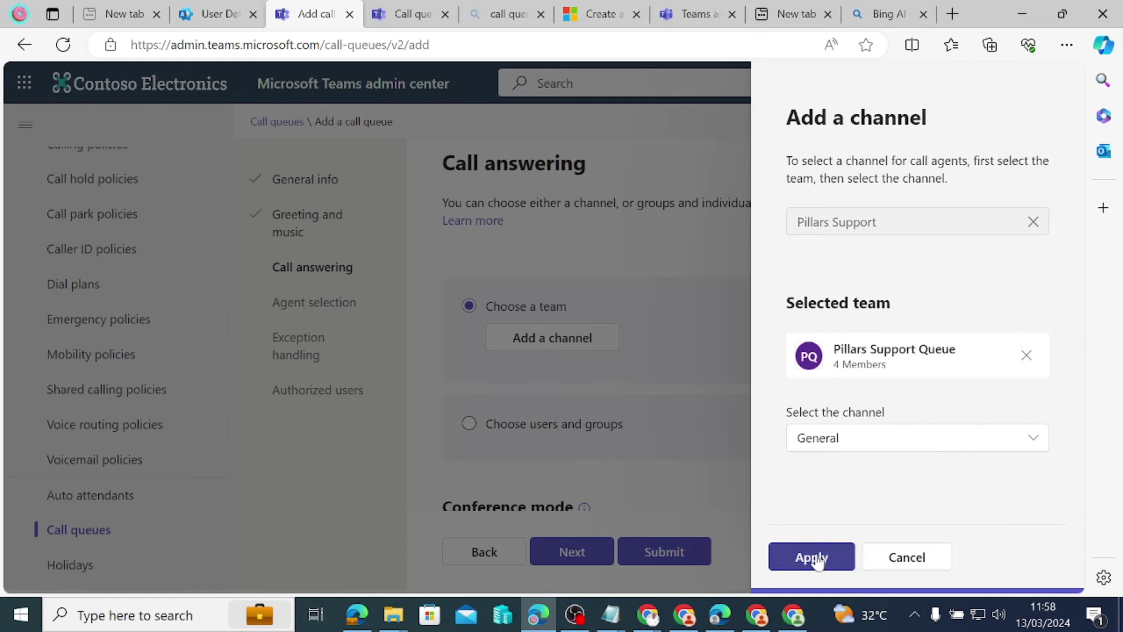
Step: Review the chosen channel and the conference mode setting, and continue to agent selection
{"action": "scroll", "coordinate": [534, 316], "scroll_direction": "down", "scroll_amount": 3}
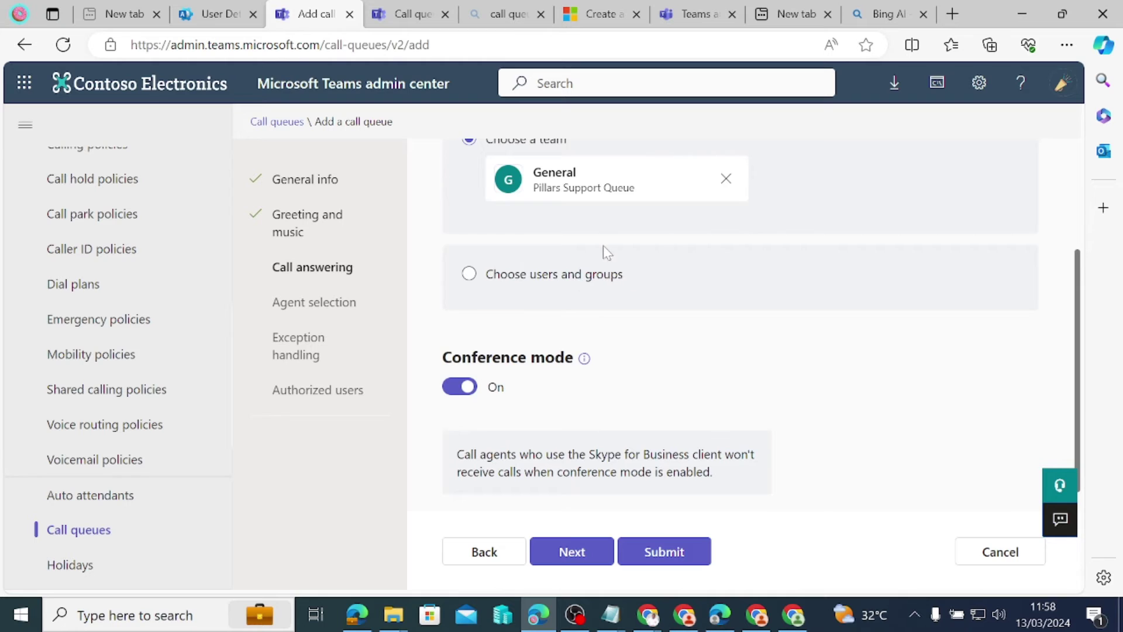
{"action": "scroll", "coordinate": [602, 244], "scroll_direction": "up", "scroll_amount": 2}
{"action": "scroll", "coordinate": [565, 278], "scroll_direction": "down", "scroll_amount": 2}
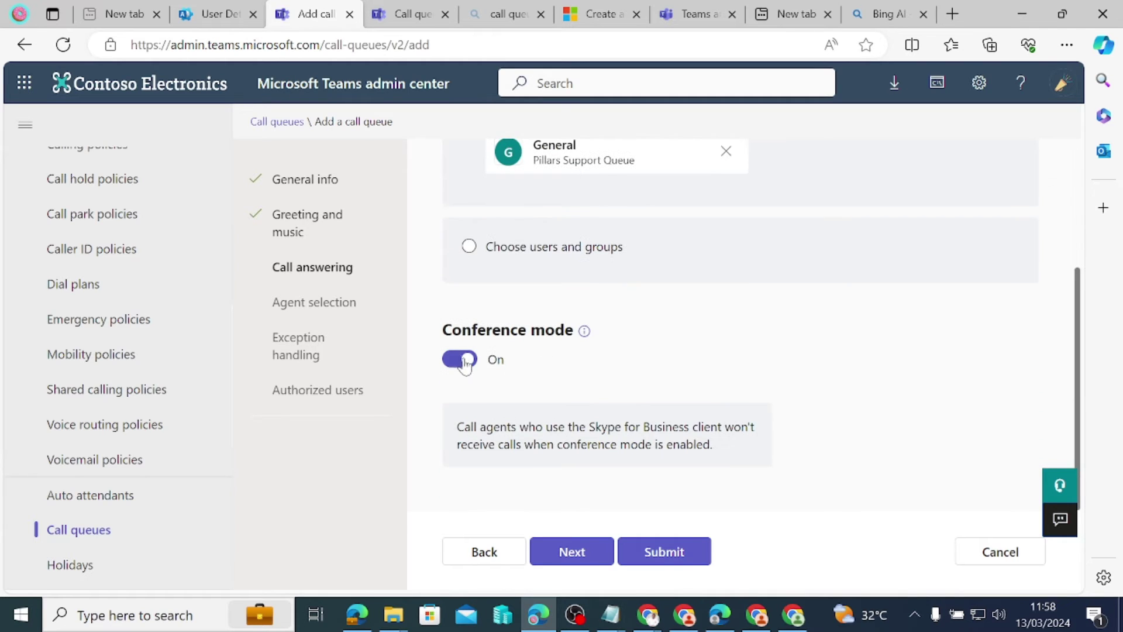
{"action": "left_click", "coordinate": [588, 552]}
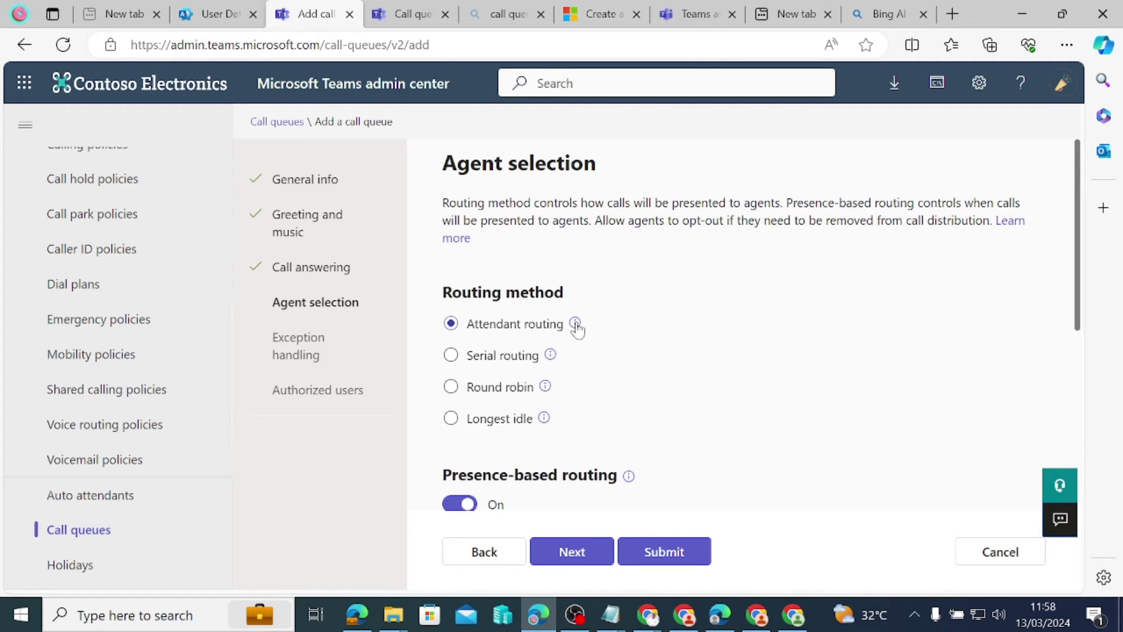
Step: Review the routing methods, select Attendant routing, check the remaining agent settings and continue to exception handling
{"action": "mouse_move", "coordinate": [576, 325]}
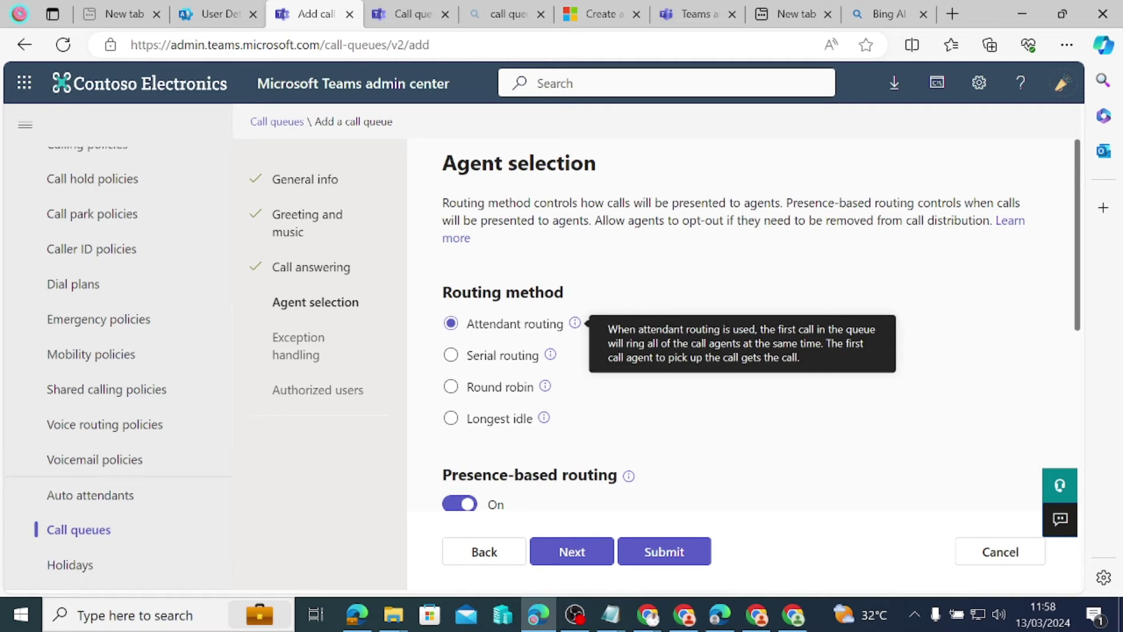
{"action": "key", "text": "Down"}
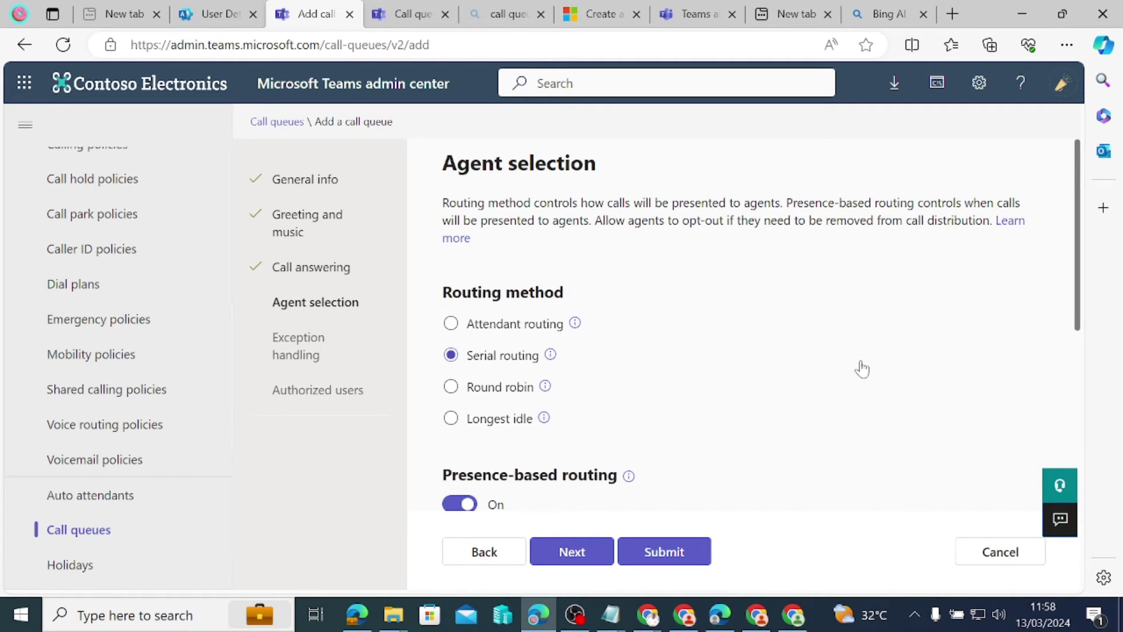
{"action": "left_click", "coordinate": [474, 331]}
{"action": "mouse_move", "coordinate": [545, 388]}
{"action": "scroll", "coordinate": [644, 366], "scroll_direction": "down", "scroll_amount": 5}
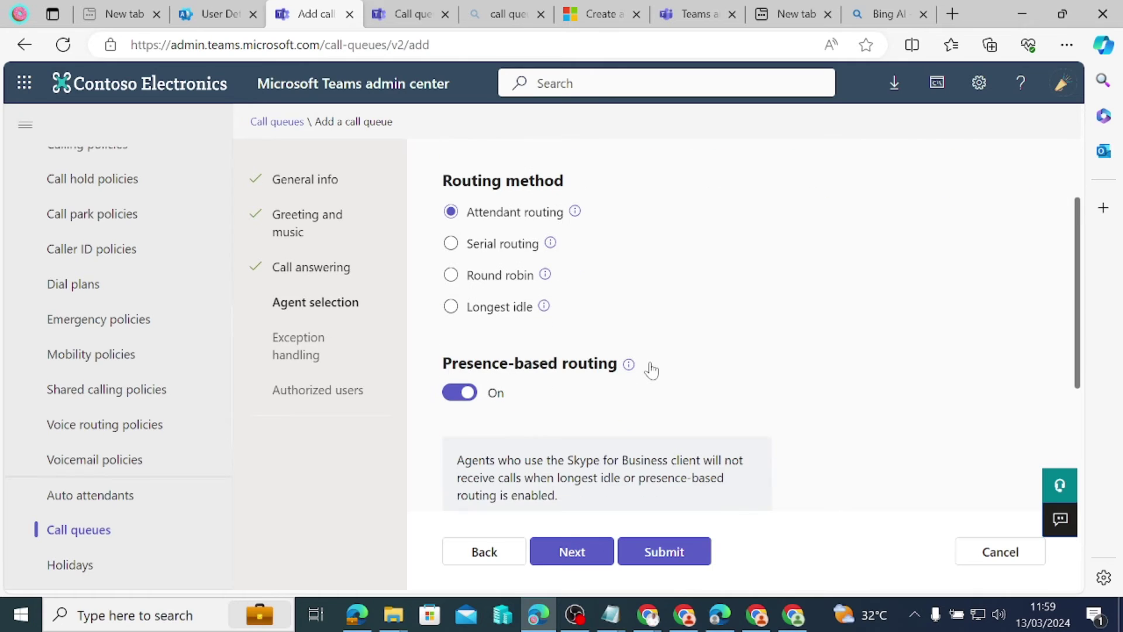
{"action": "scroll", "coordinate": [606, 325], "scroll_direction": "down", "scroll_amount": 1}
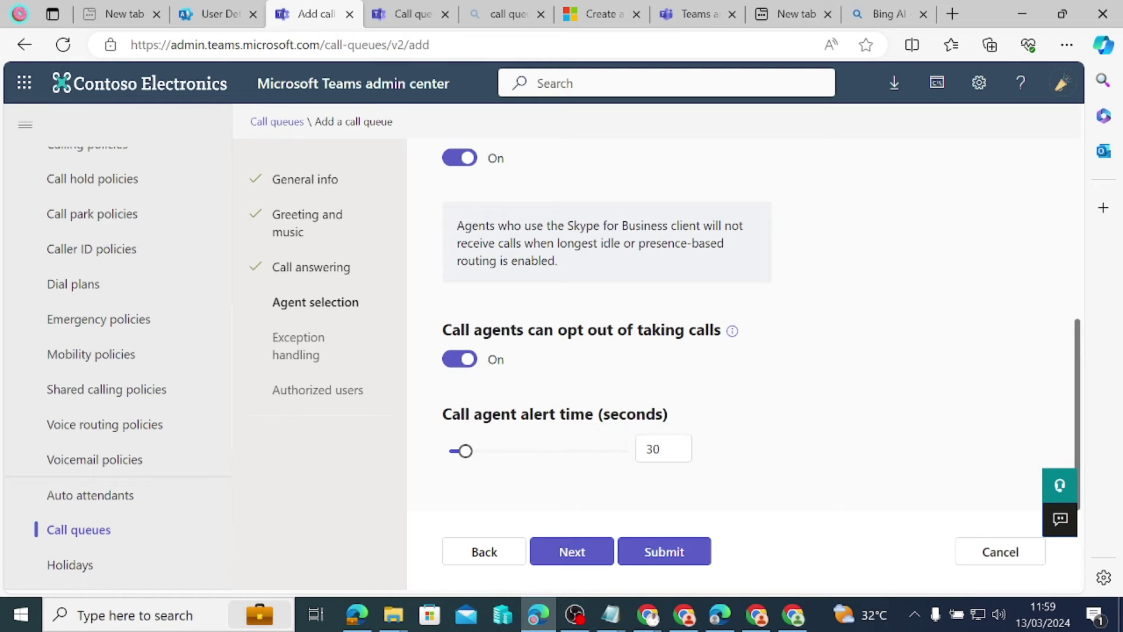
{"action": "left_click", "coordinate": [566, 552]}
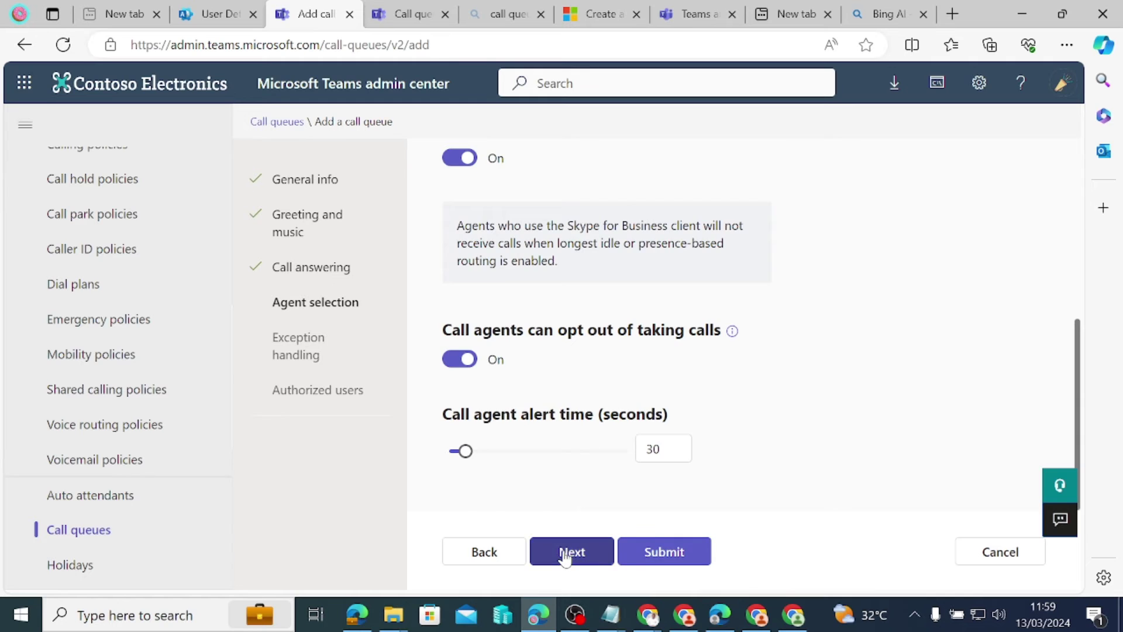
Step: Look over the redirect destinations for call overflow and set the maximum-calls action back to Disconnect
{"action": "scroll", "coordinate": [555, 315], "scroll_direction": "down", "scroll_amount": 2}
{"action": "left_click", "coordinate": [570, 366]}
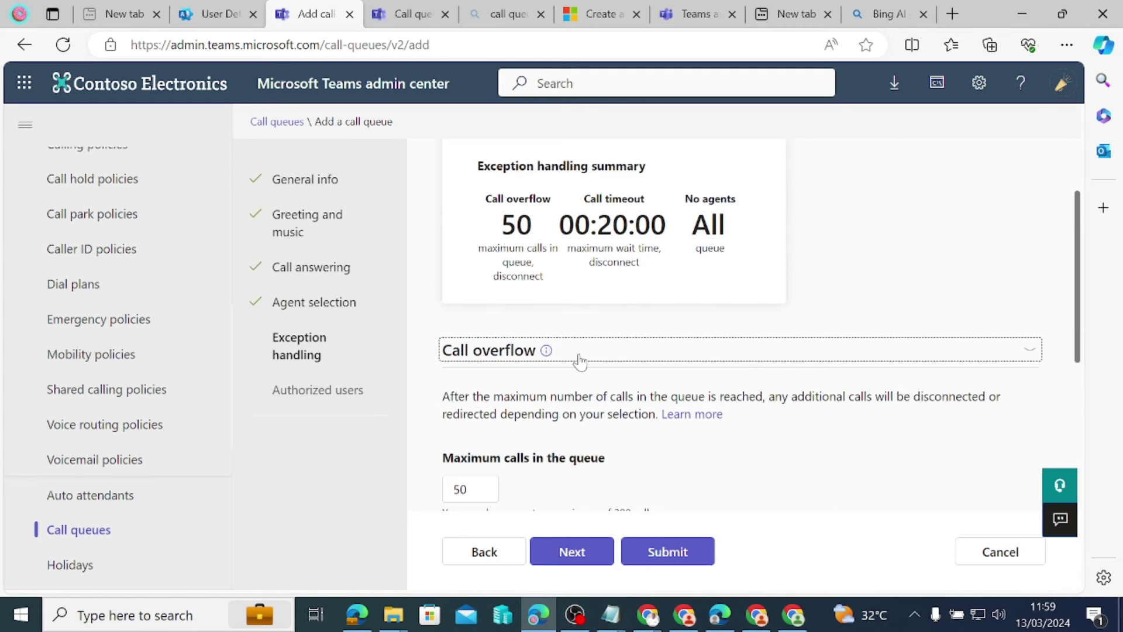
{"action": "scroll", "coordinate": [582, 359], "scroll_direction": "down", "scroll_amount": 4}
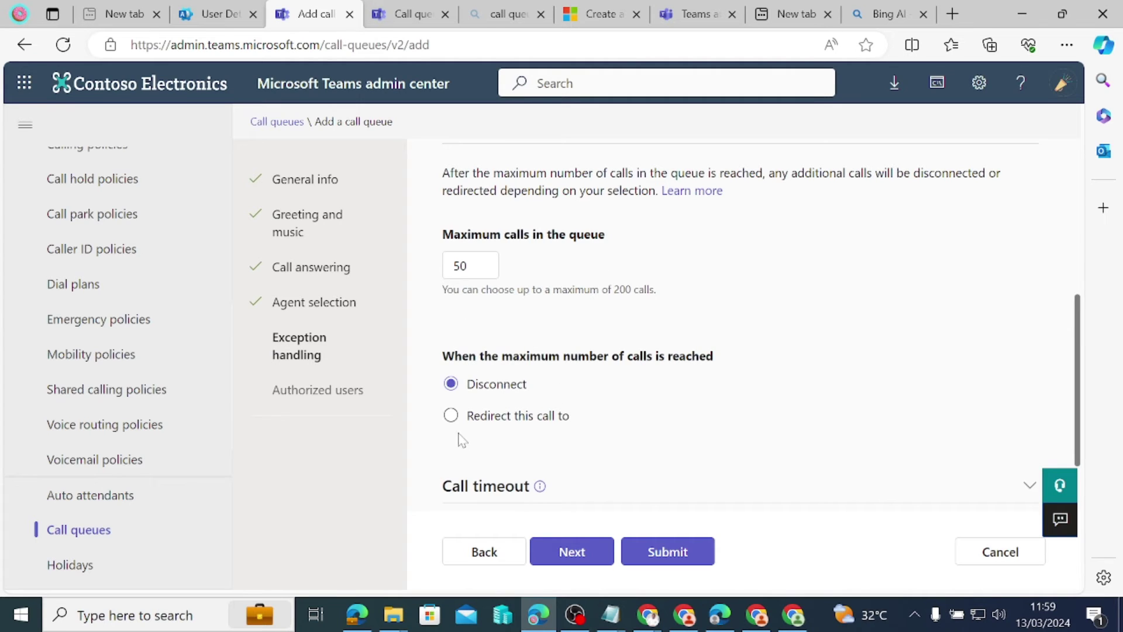
{"action": "left_click", "coordinate": [451, 416]}
{"action": "scroll", "coordinate": [666, 400], "scroll_direction": "down", "scroll_amount": 2}
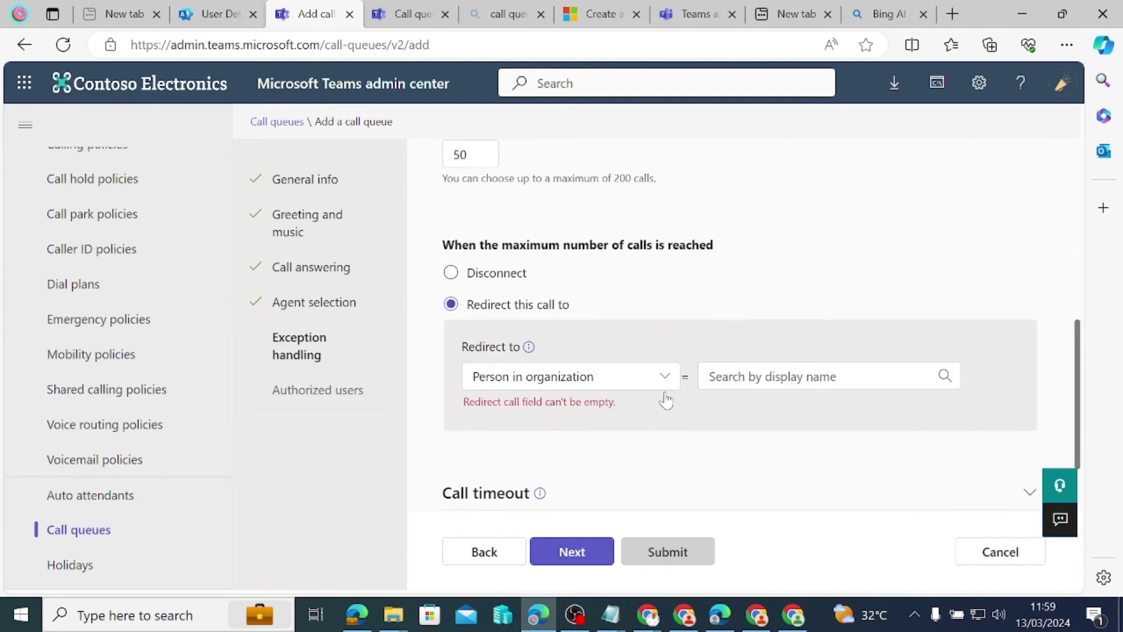
{"action": "left_click", "coordinate": [663, 377]}
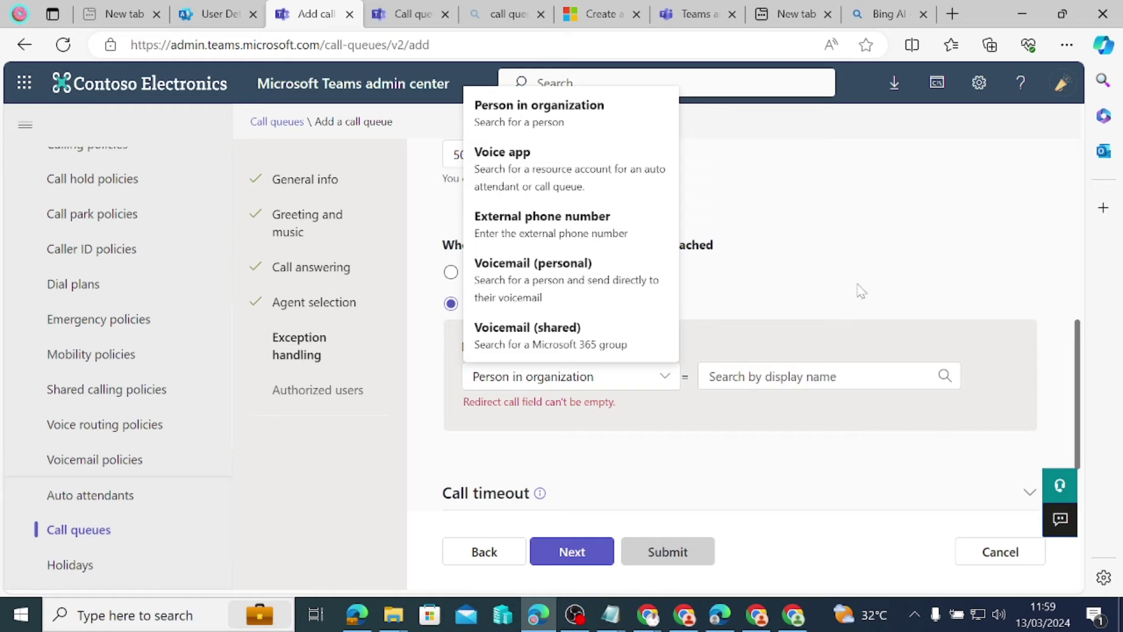
{"action": "left_click", "coordinate": [851, 250]}
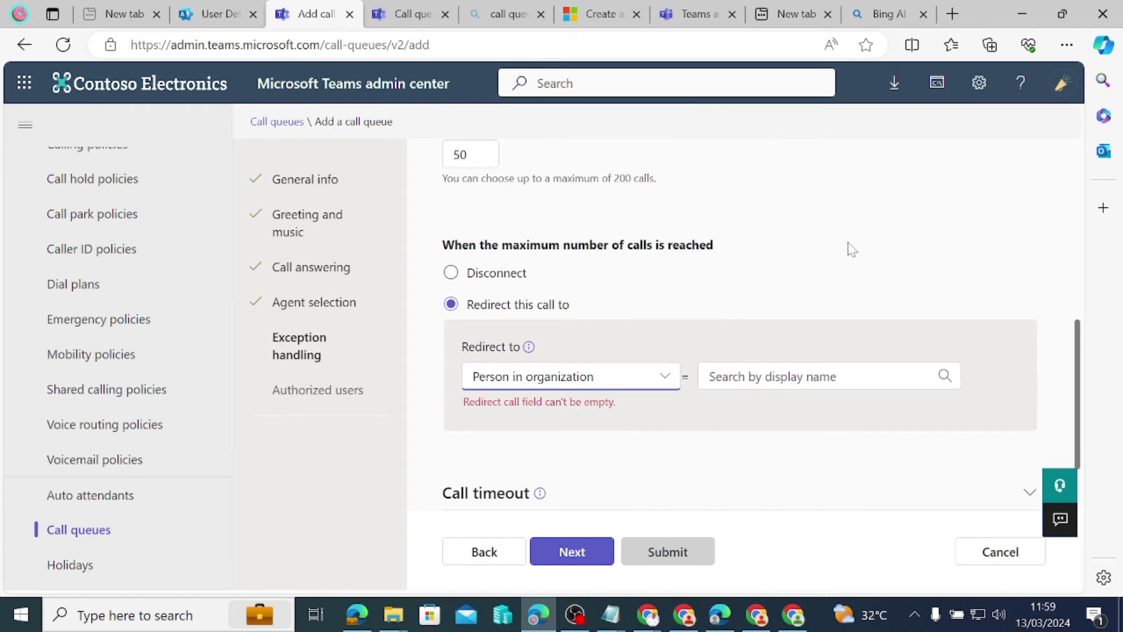
{"action": "left_click", "coordinate": [452, 274]}
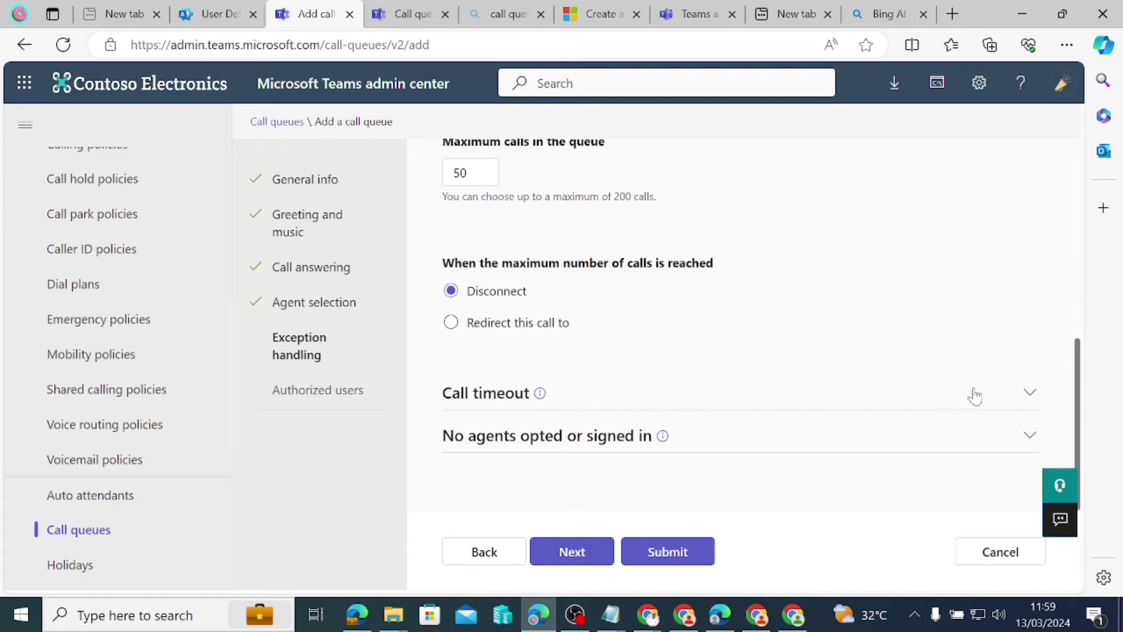
Step: Set the call timeout's maximum wait time to 1 minute 45 seconds
{"action": "left_click", "coordinate": [1028, 392]}
{"action": "scroll", "coordinate": [644, 394], "scroll_direction": "down", "scroll_amount": 3}
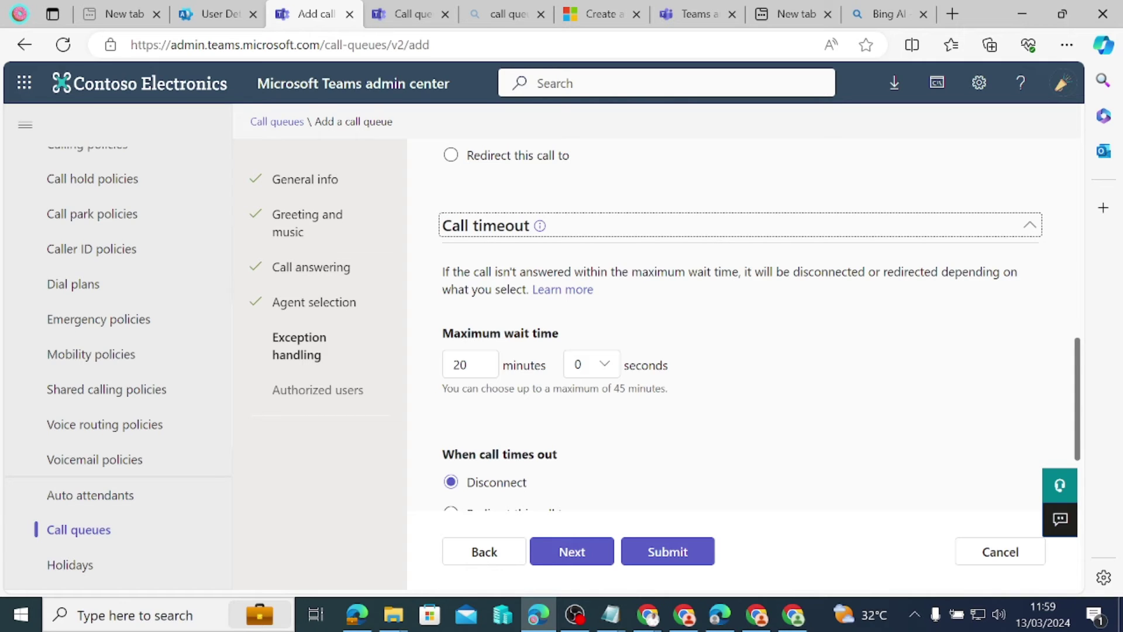
{"action": "left_click", "coordinate": [467, 365]}
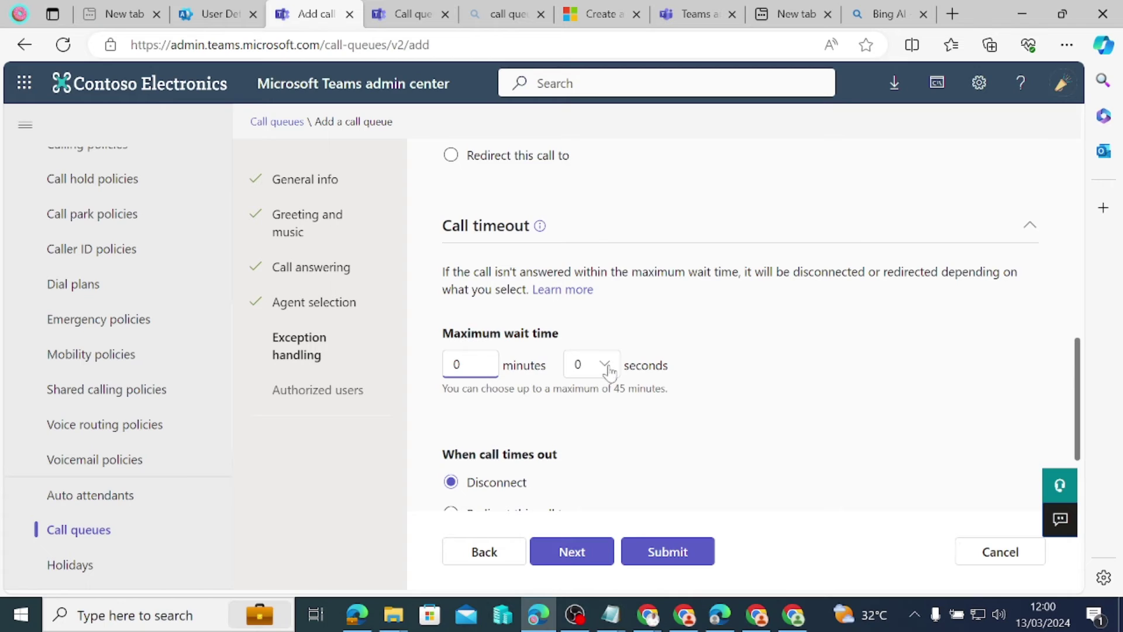
{"action": "left_click", "coordinate": [585, 365]}
{"action": "left_click", "coordinate": [588, 497]}
{"action": "left_click", "coordinate": [459, 364]}
{"action": "scroll", "coordinate": [874, 343], "scroll_direction": "down", "scroll_amount": 3}
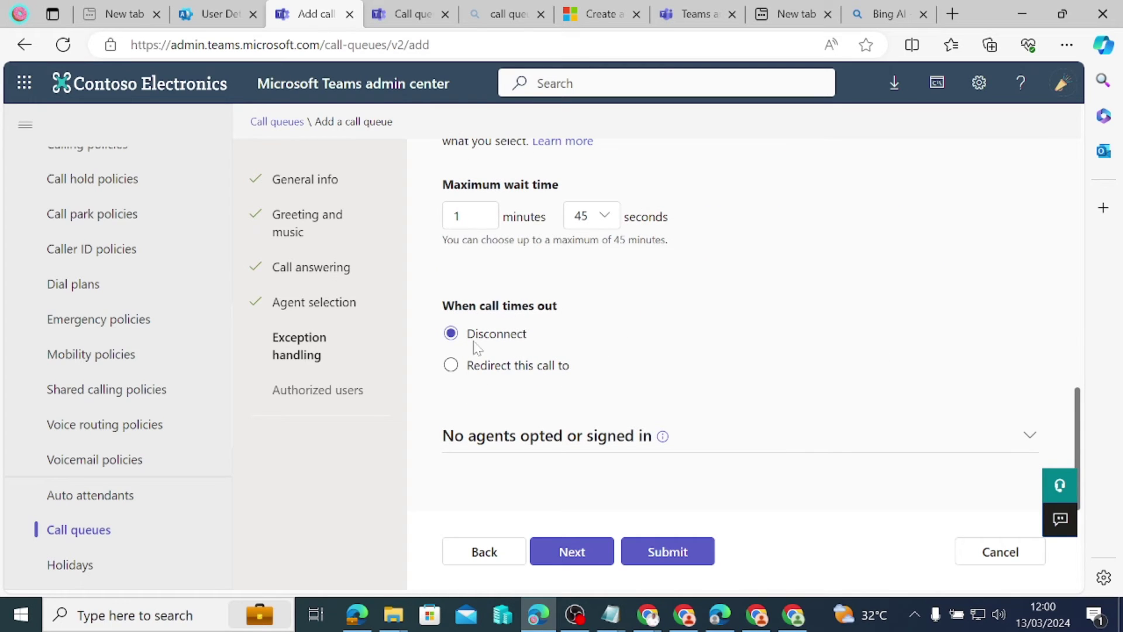
Step: Look over the call timeout's redirect destinations, try External phone number, and set the timeout action back to Disconnect
{"action": "left_click", "coordinate": [451, 366]}
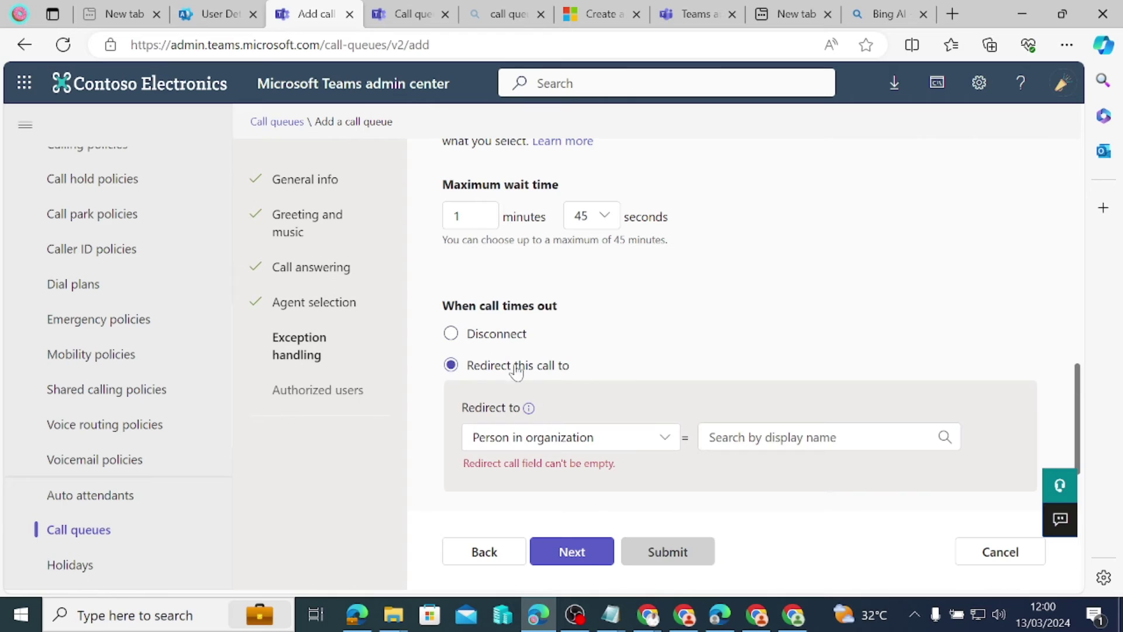
{"action": "left_click", "coordinate": [667, 443]}
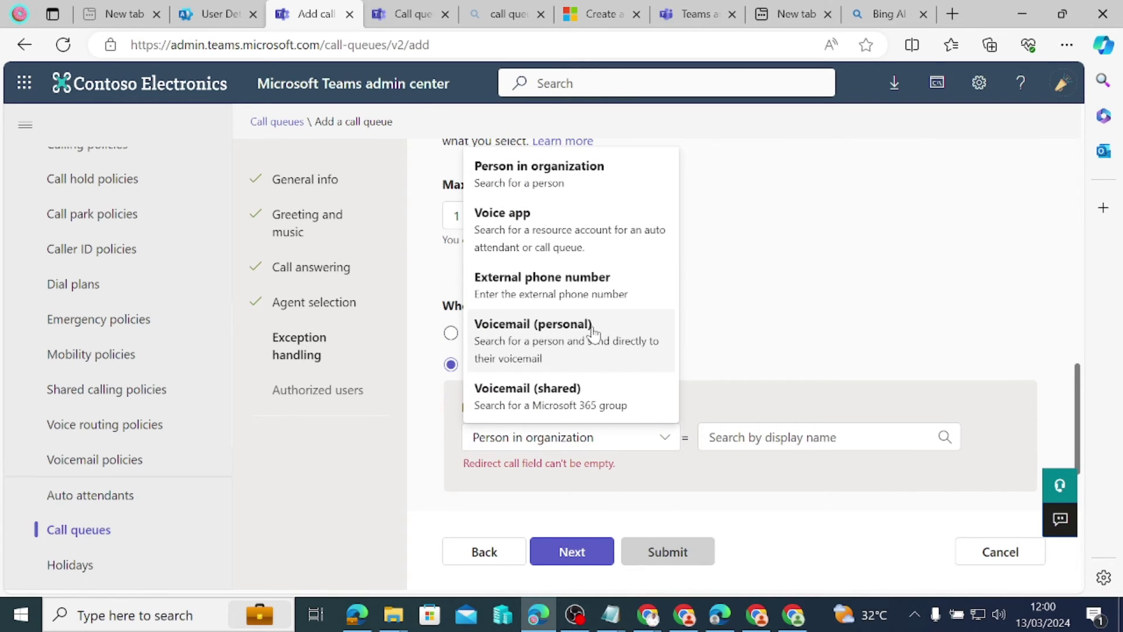
{"action": "left_click", "coordinate": [571, 294]}
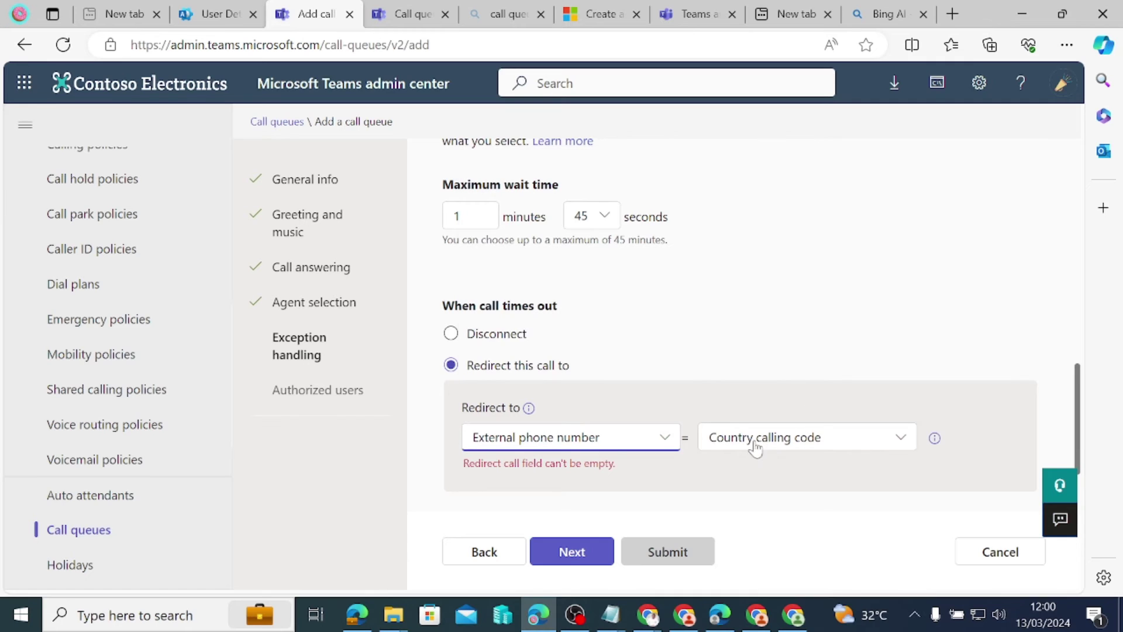
{"action": "left_click", "coordinate": [656, 436]}
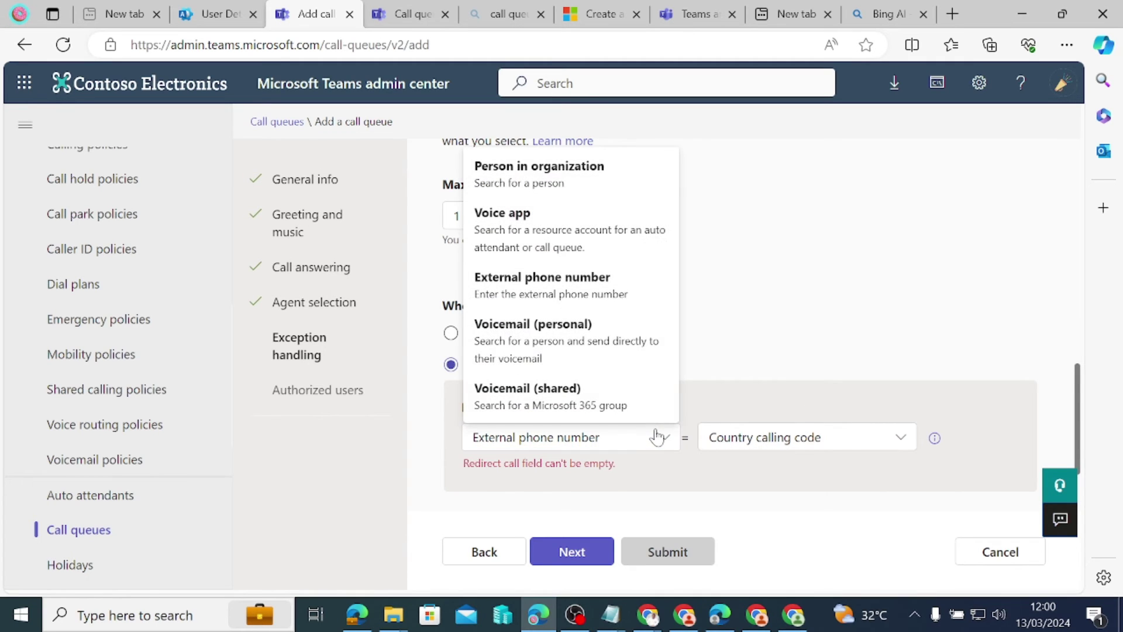
{"action": "left_click", "coordinate": [813, 251]}
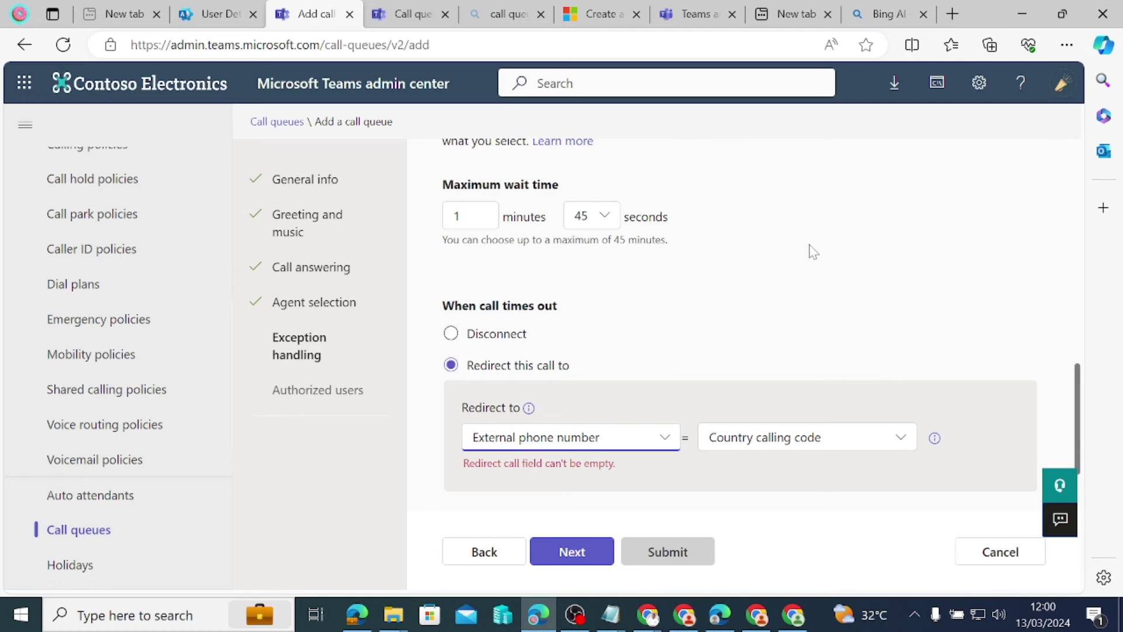
{"action": "left_click", "coordinate": [451, 334]}
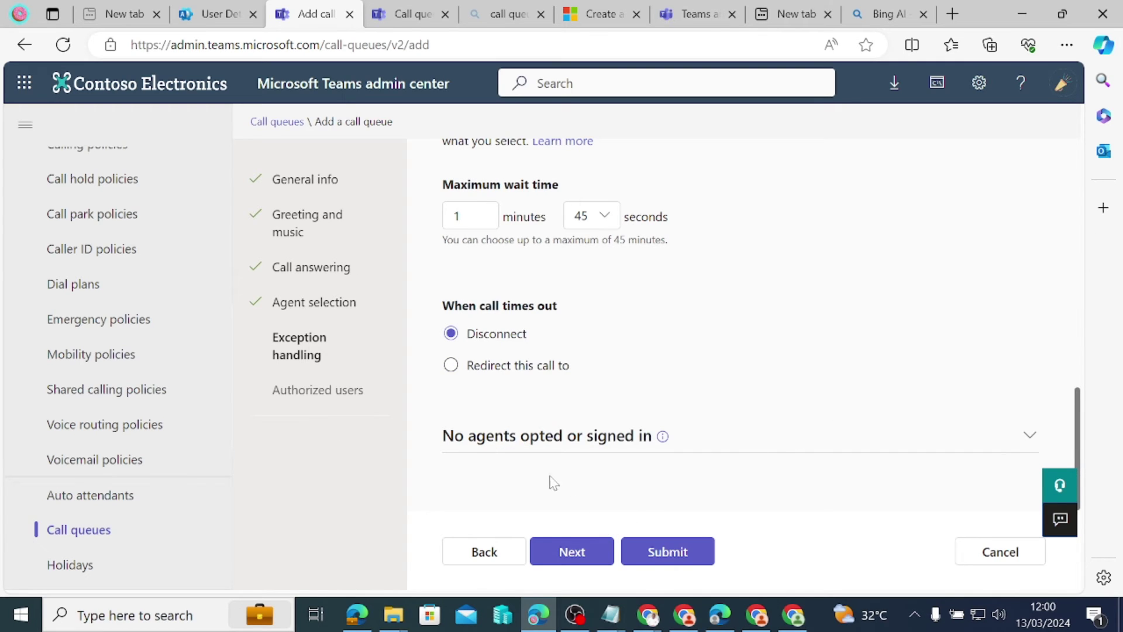
Step: Check the handling for no agents opted or signed in, leave the authorized users empty and submit the call queue
{"action": "left_click", "coordinate": [687, 433]}
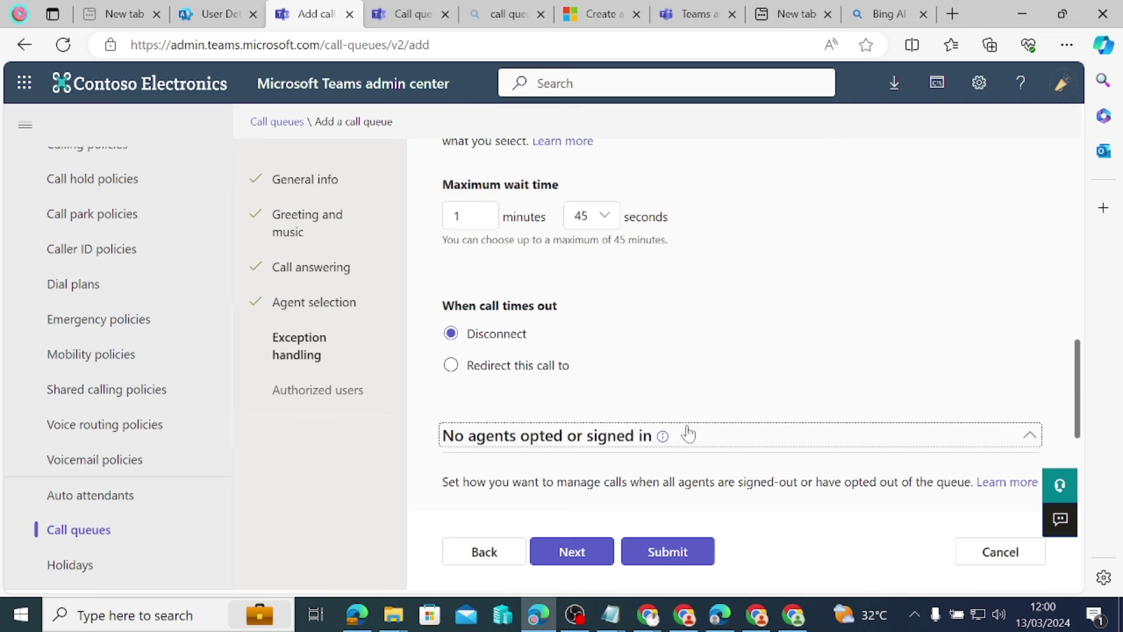
{"action": "scroll", "coordinate": [670, 427], "scroll_direction": "down", "scroll_amount": 5}
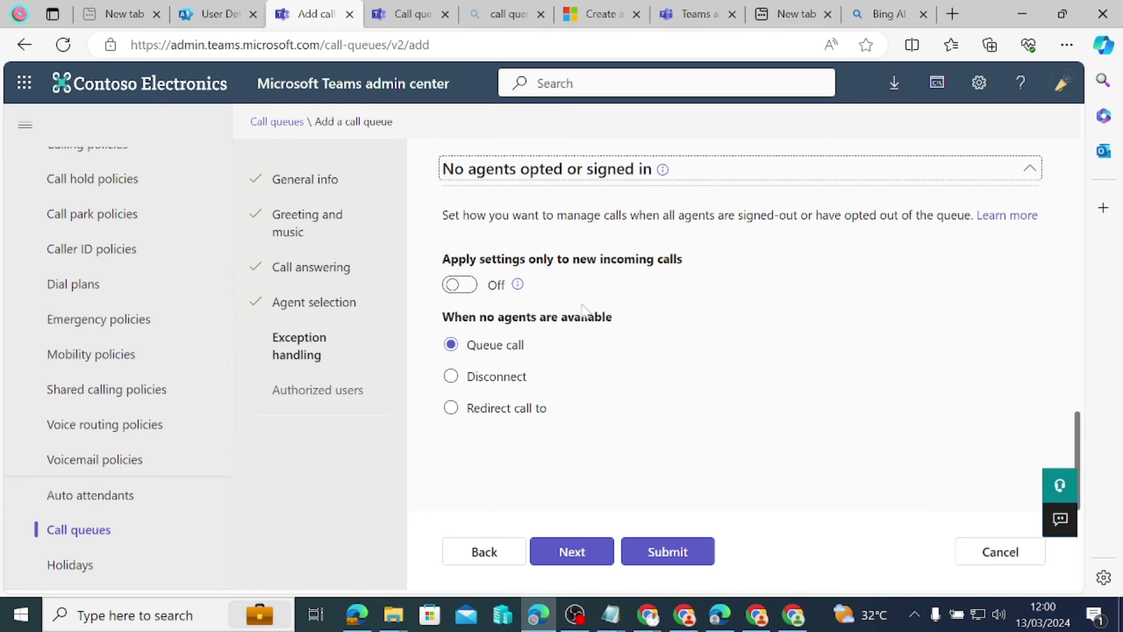
{"action": "left_click", "coordinate": [572, 557]}
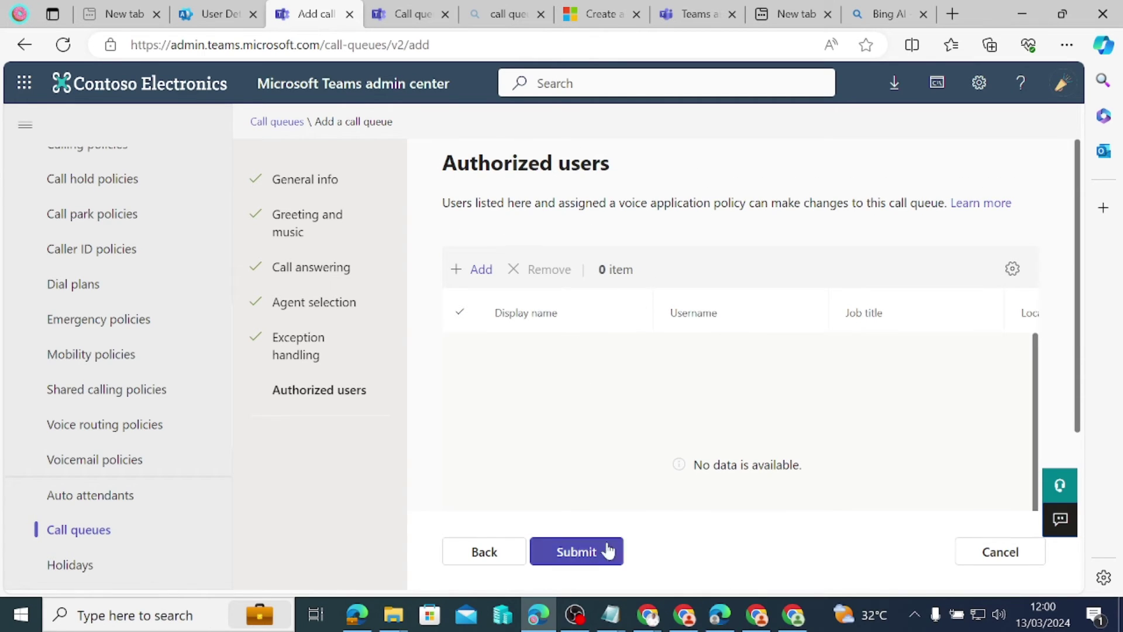
{"action": "left_click", "coordinate": [571, 560]}
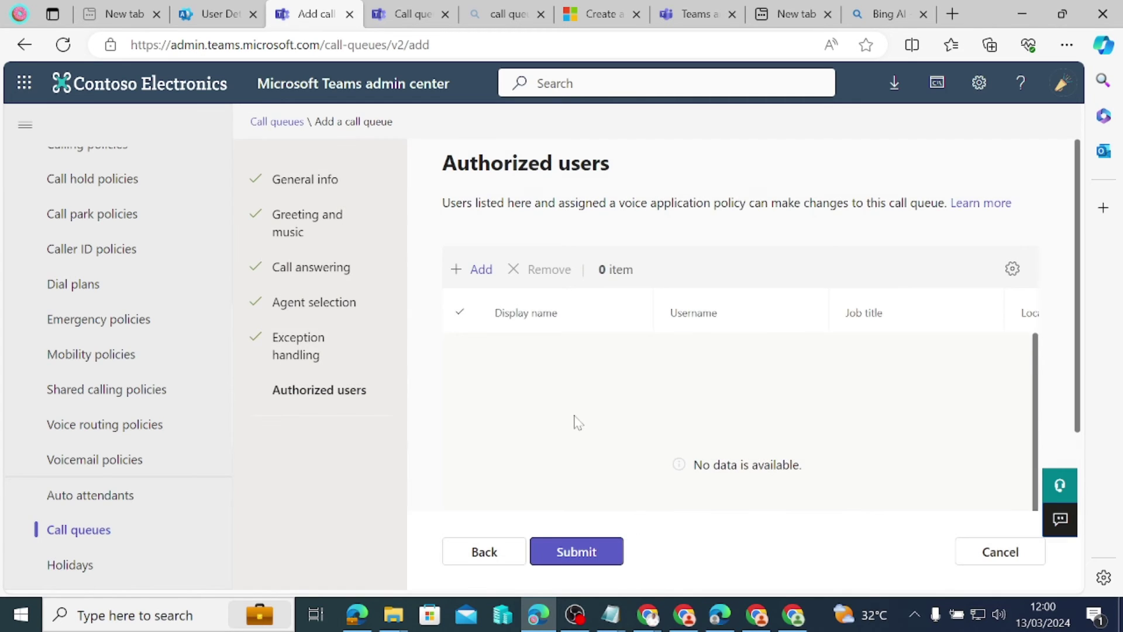
{"action": "left_click", "coordinate": [571, 553]}
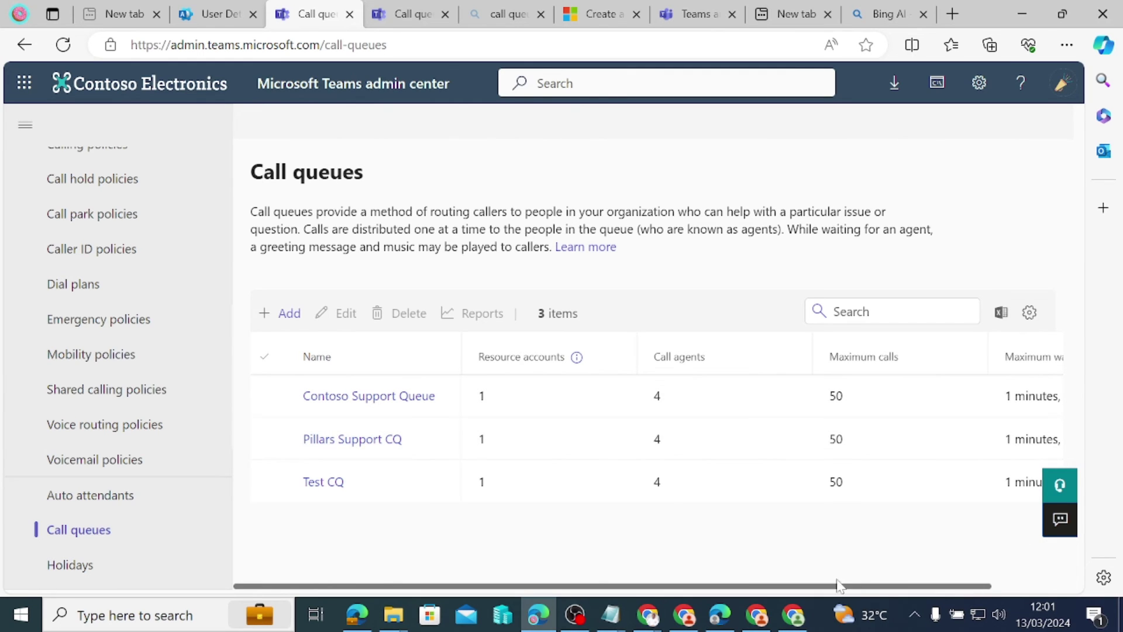
Step: Switch to the first agent's Teams web window, maximize it and reload Teams
{"action": "left_click", "coordinate": [758, 617]}
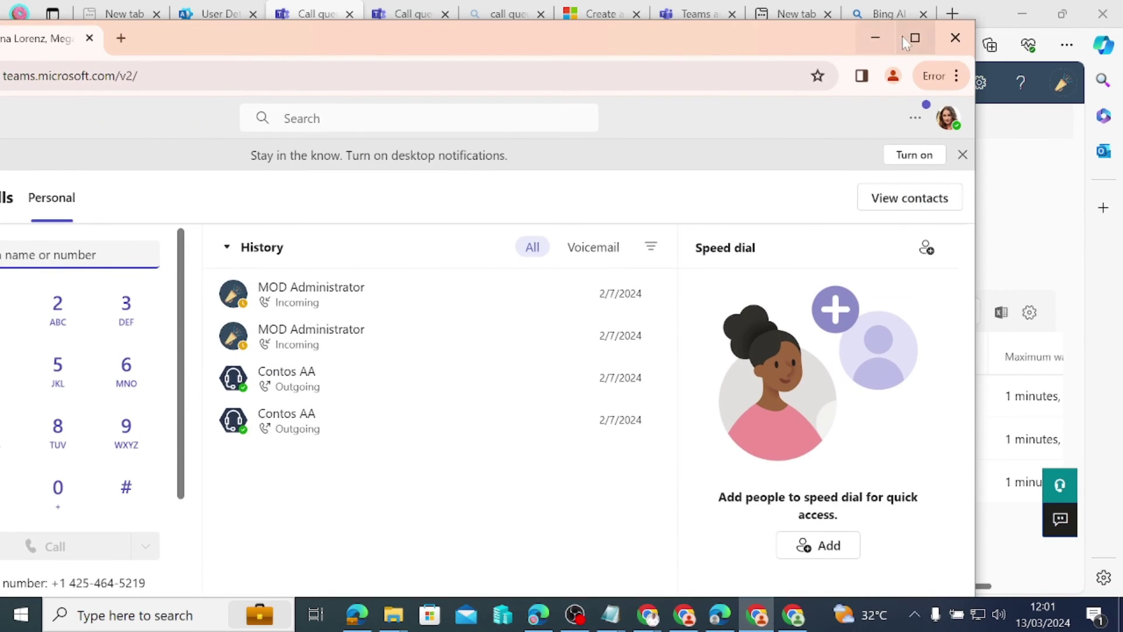
{"action": "left_click", "coordinate": [914, 37]}
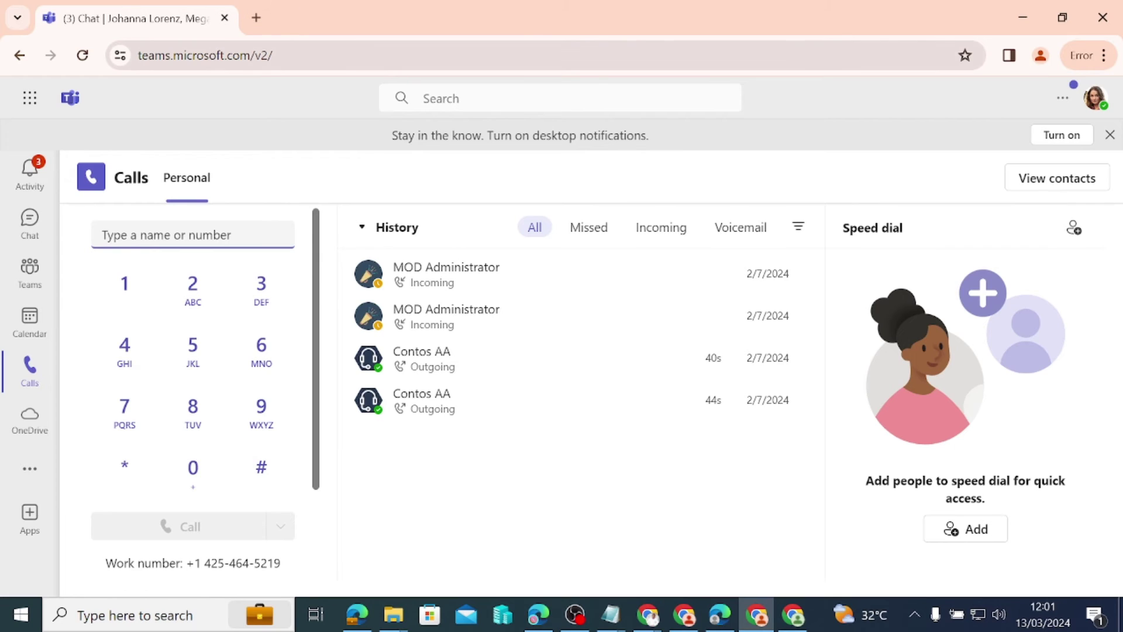
{"action": "left_click", "coordinate": [83, 56]}
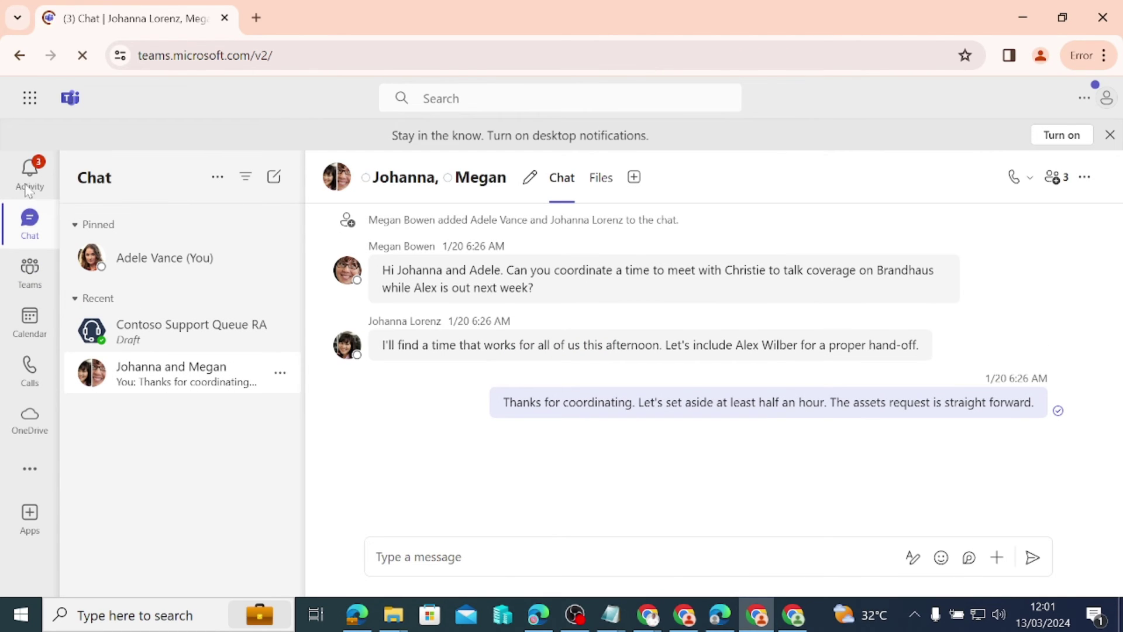
Step: Open the General channel of the Pillars Support team, dismiss the discovery tip and show the channel's calls
{"action": "left_click", "coordinate": [24, 260]}
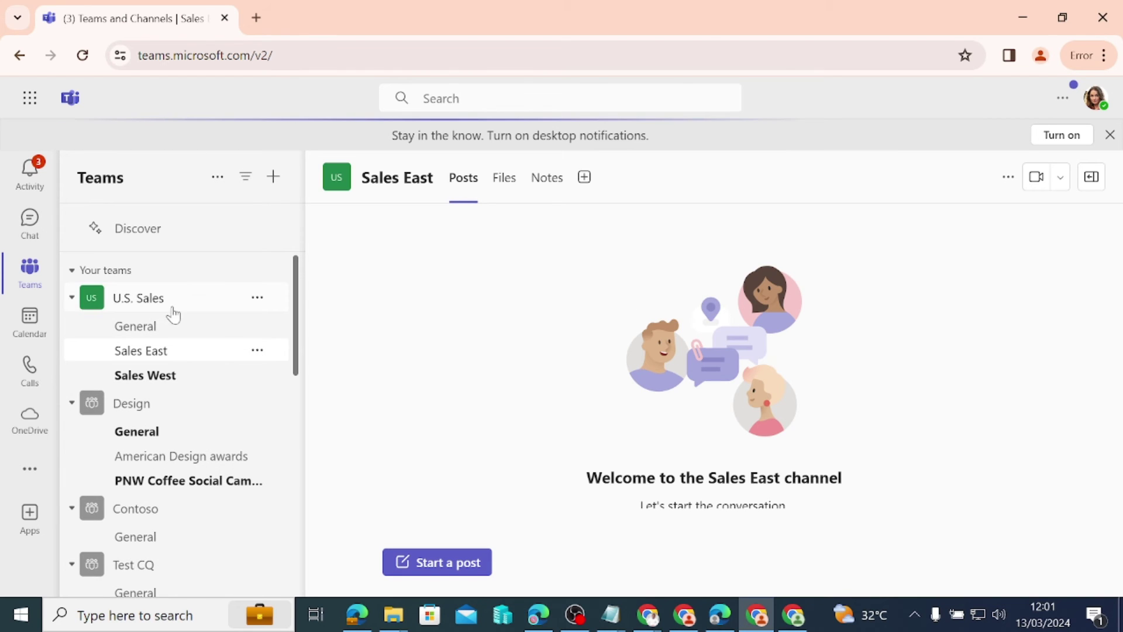
{"action": "scroll", "coordinate": [166, 355], "scroll_direction": "down", "scroll_amount": 10}
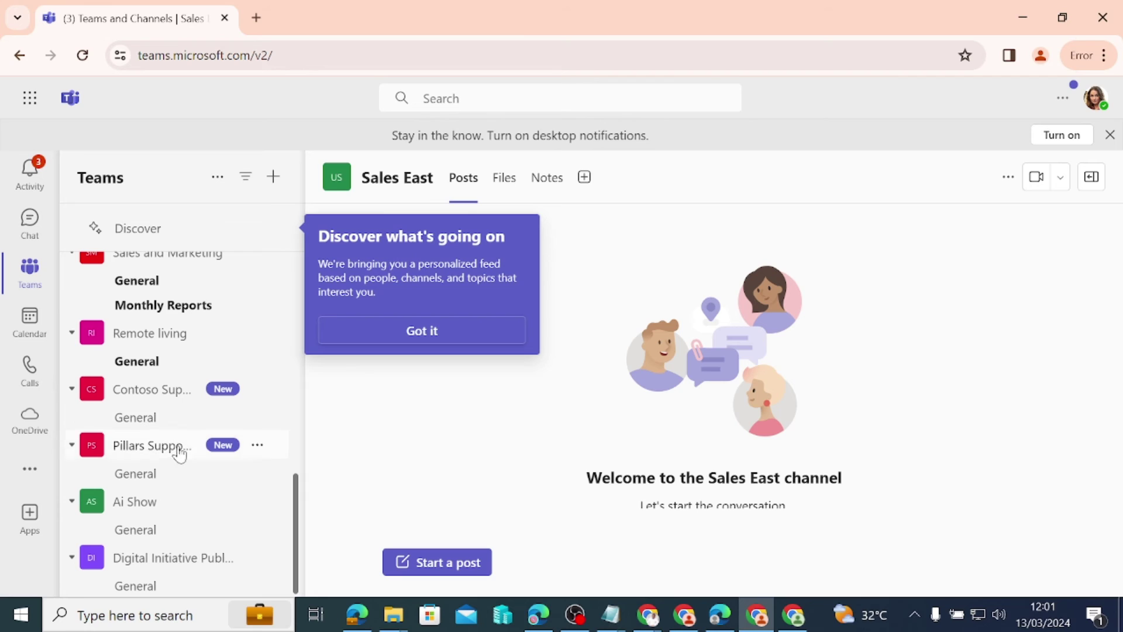
{"action": "left_click", "coordinate": [152, 480]}
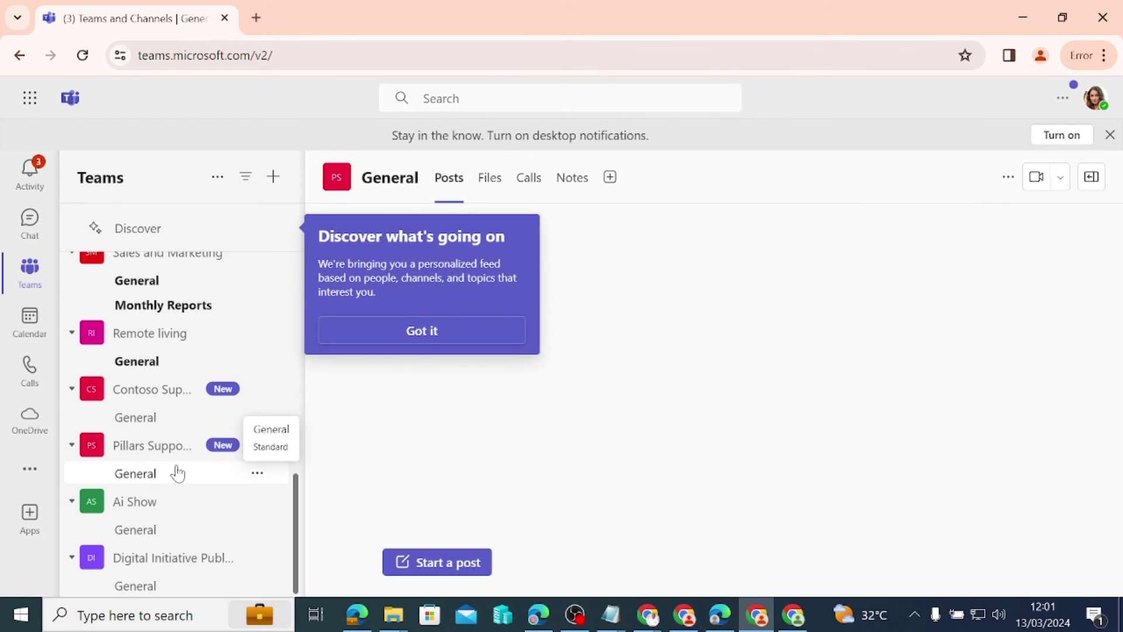
{"action": "left_click", "coordinate": [469, 332]}
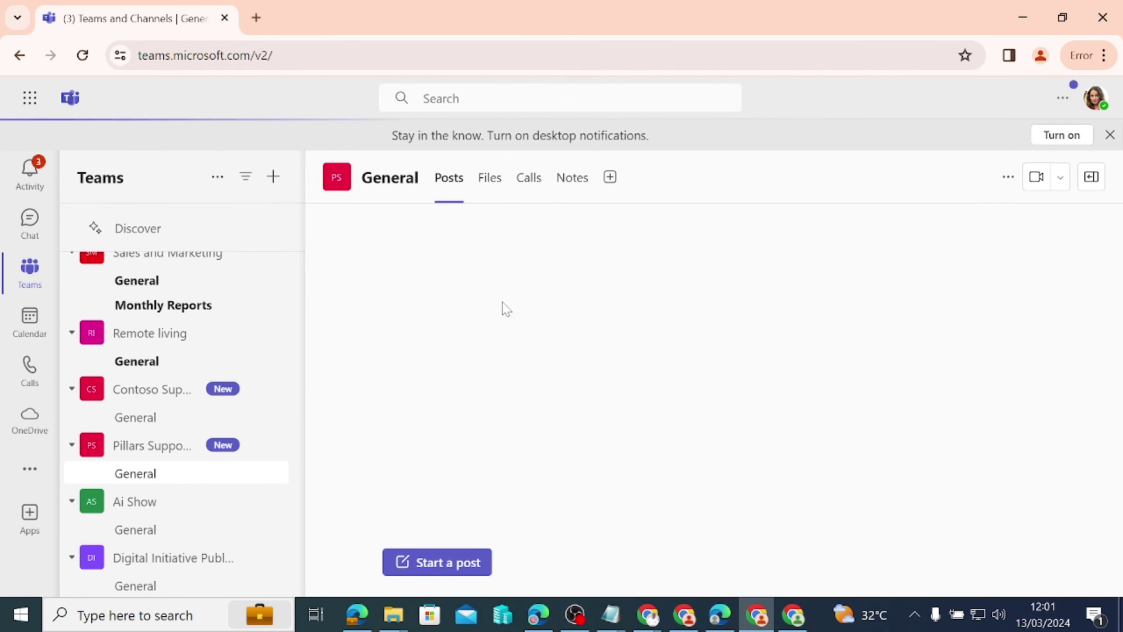
{"action": "left_click", "coordinate": [526, 186]}
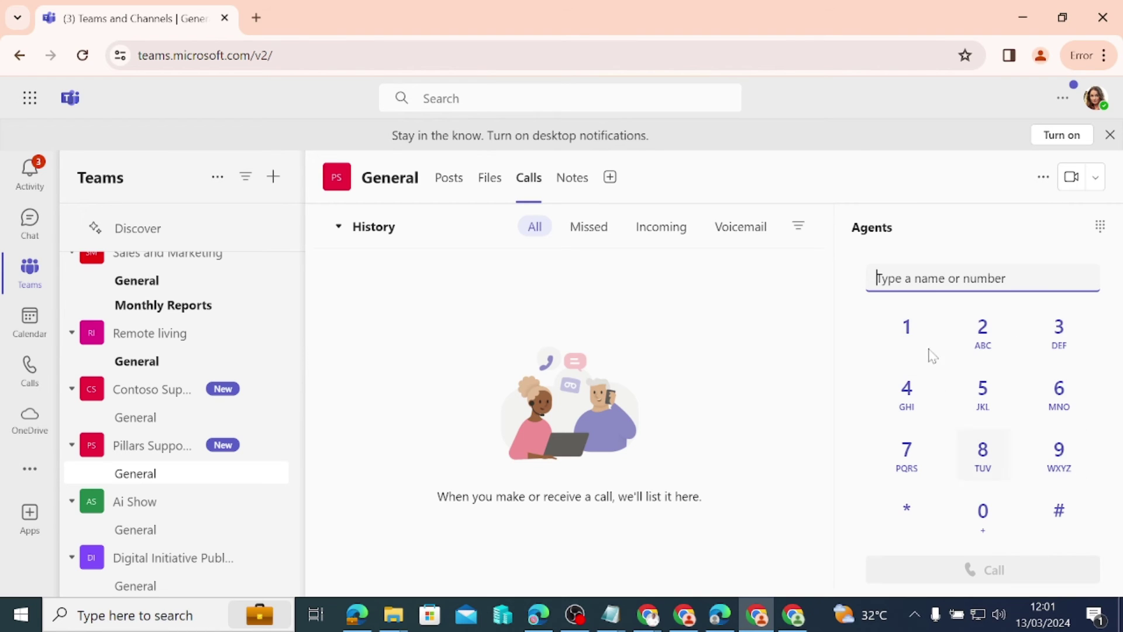
Step: Dial the sample digits 0874 in the channel and examine which identities the agent can call as
{"action": "left_click", "coordinate": [982, 514]}
{"action": "left_click", "coordinate": [980, 462]}
{"action": "left_click", "coordinate": [907, 459]}
{"action": "left_click", "coordinate": [908, 401]}
{"action": "left_click", "coordinate": [1084, 574]}
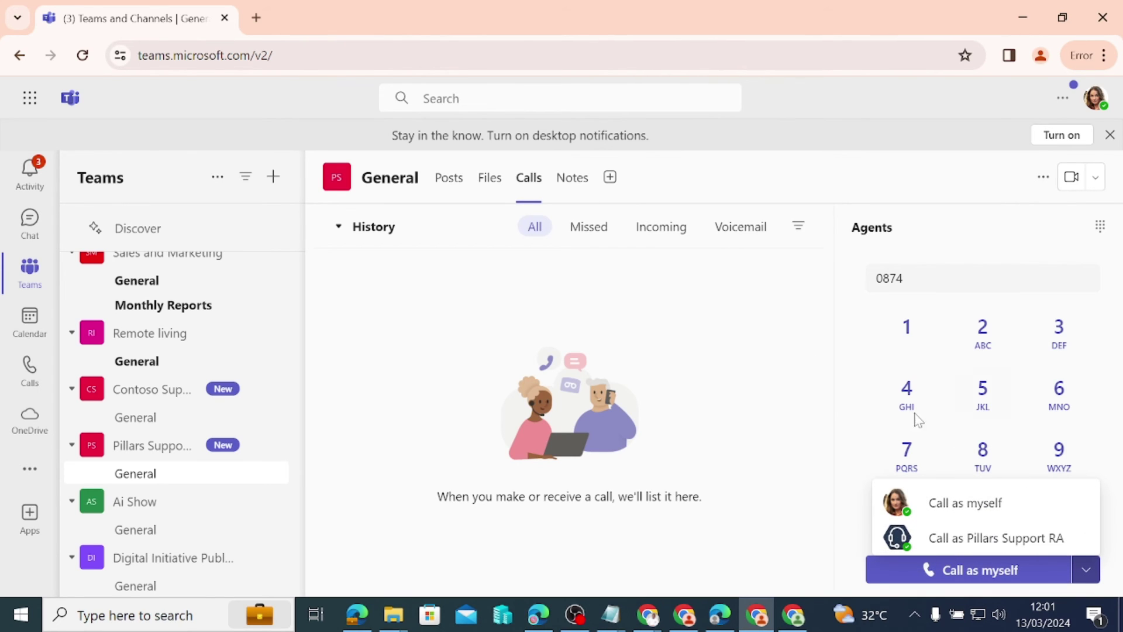
{"action": "left_click", "coordinate": [582, 327]}
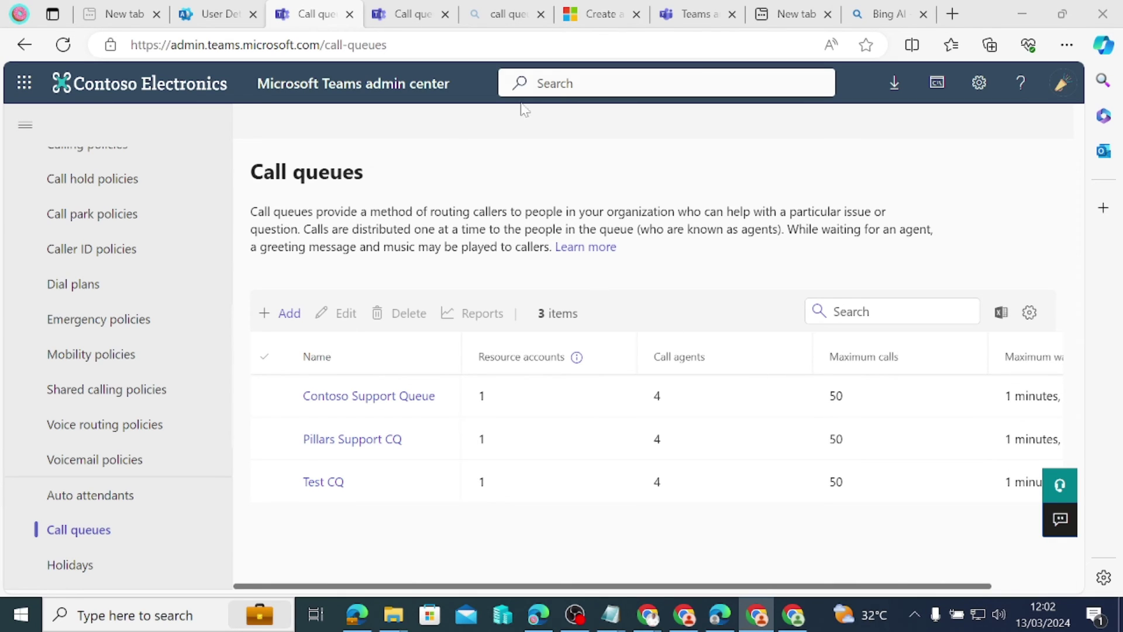
Step: Switch to the administrator's Teams calling page, check the signed-in account and enter the call queue's phone number from the clipboard history
{"action": "left_click", "coordinate": [684, 14]}
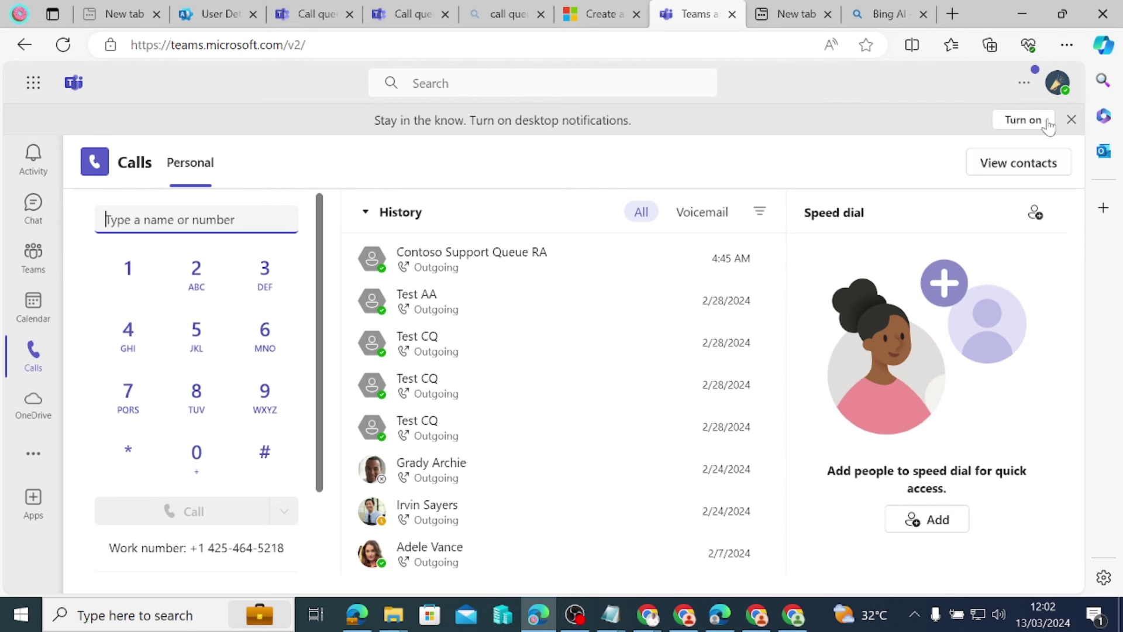
{"action": "left_click", "coordinate": [1057, 83]}
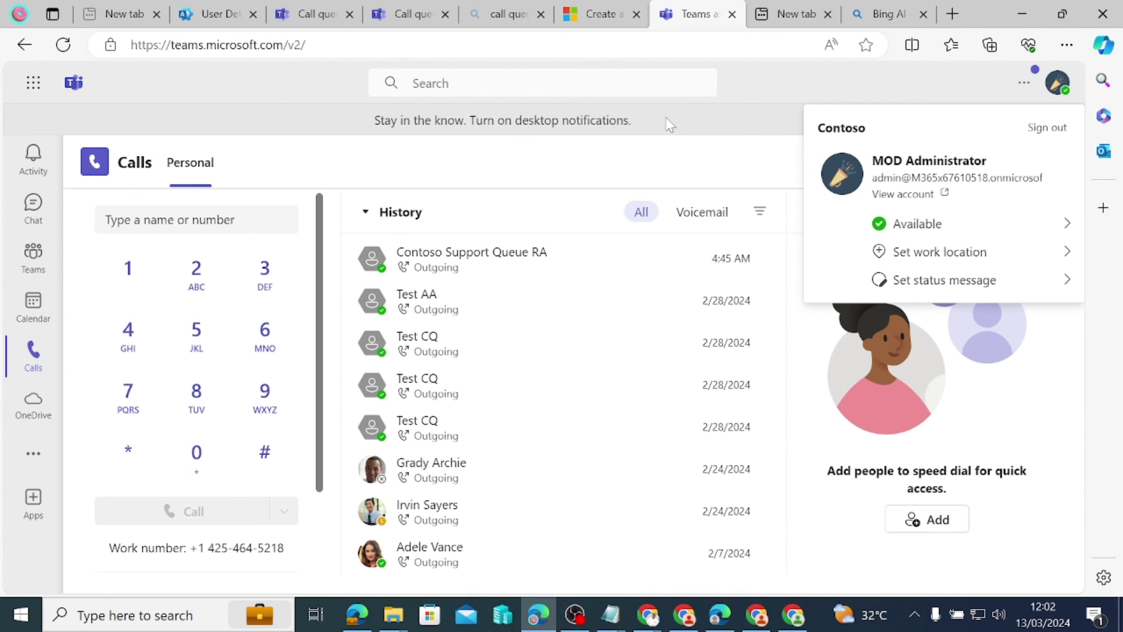
{"action": "left_click", "coordinate": [99, 218]}
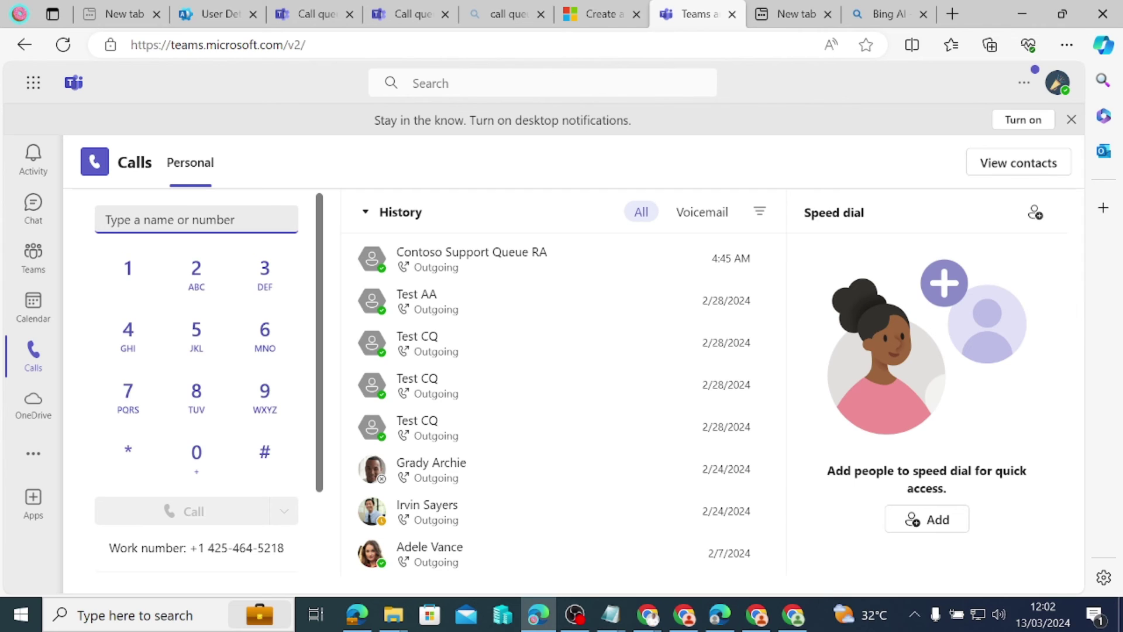
{"action": "key", "text": "super+v"}
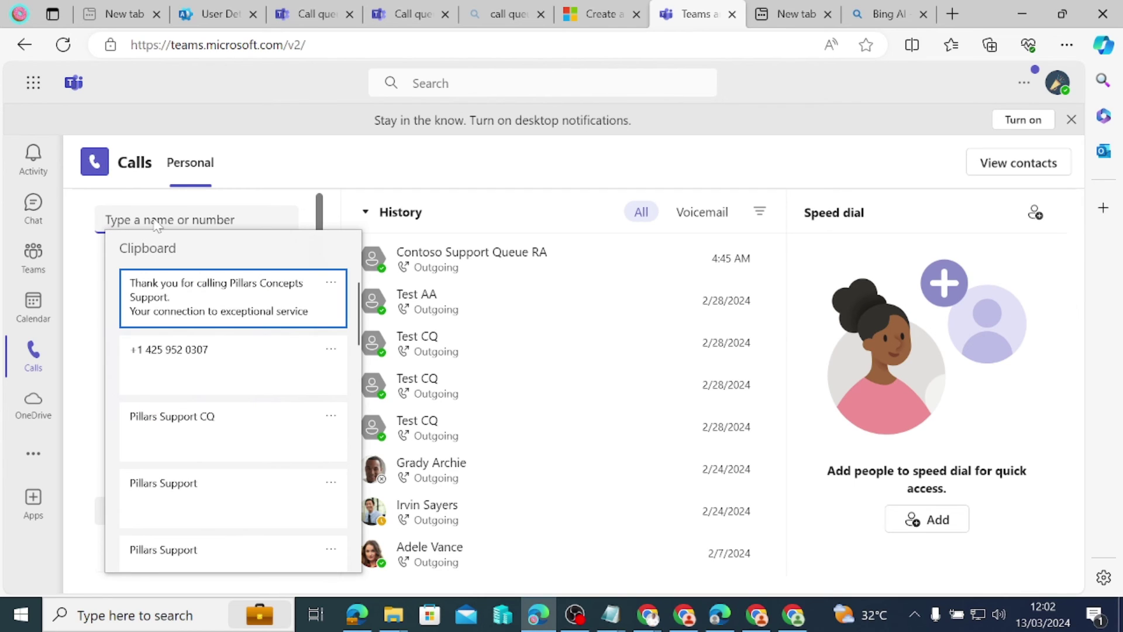
{"action": "left_click", "coordinate": [204, 378]}
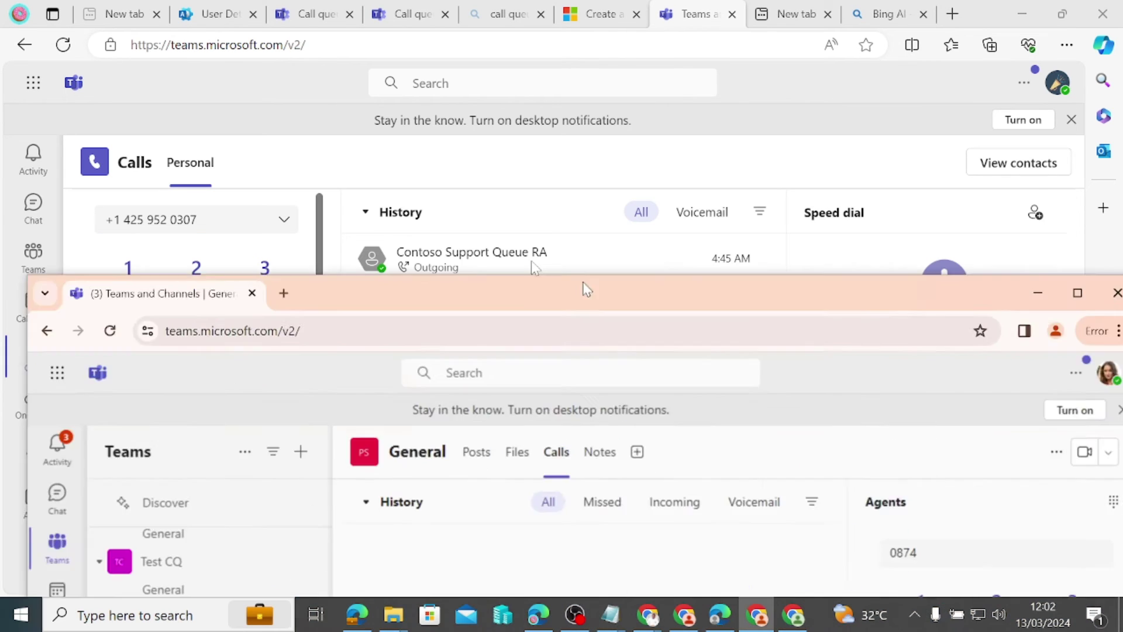
Step: Ready both agents' Teams windows for the test call: open the first agent's Calls page, check the second agent's account and reload Teams
{"action": "left_click_drag", "start_coordinate": [584, 287], "coordinate": [533, 0]}
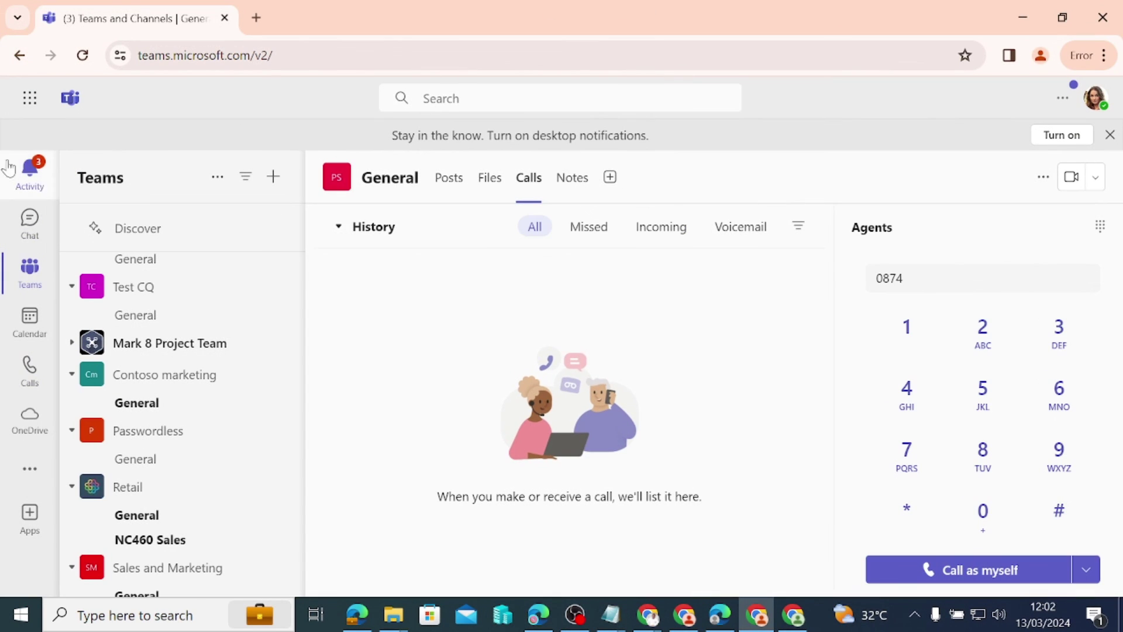
{"action": "left_click", "coordinate": [32, 371]}
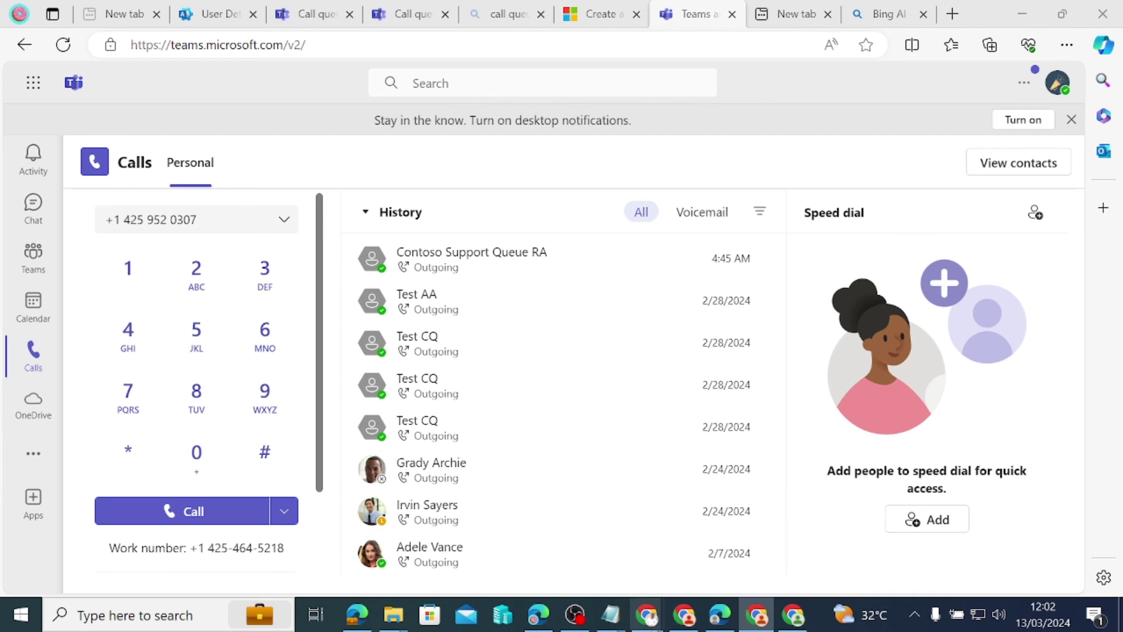
{"action": "left_click", "coordinate": [690, 619]}
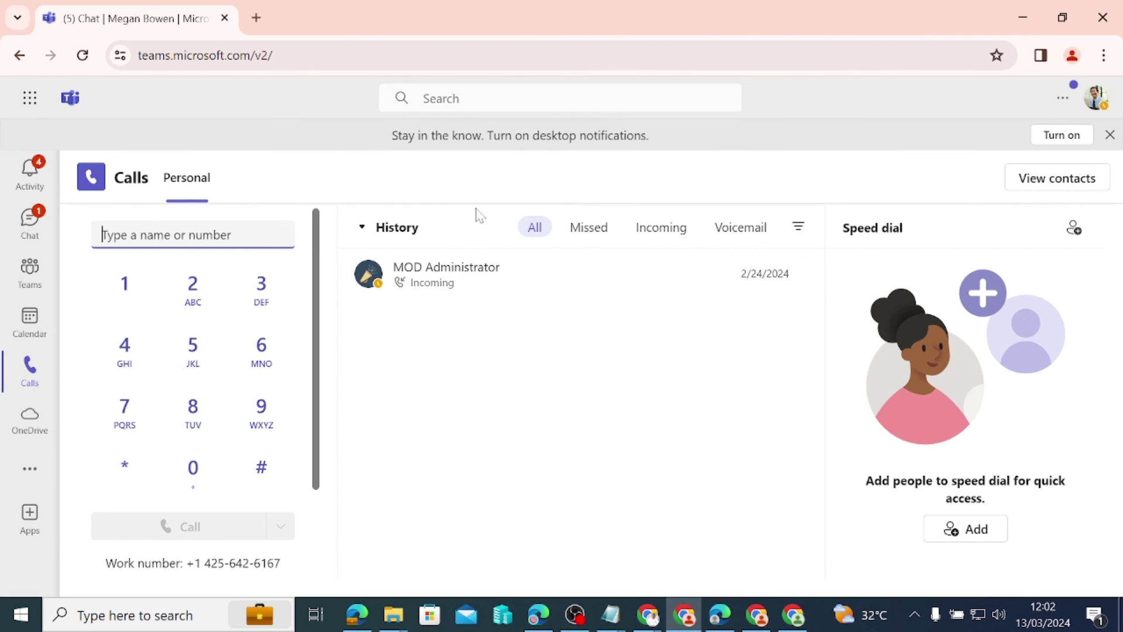
{"action": "left_click", "coordinate": [1096, 97]}
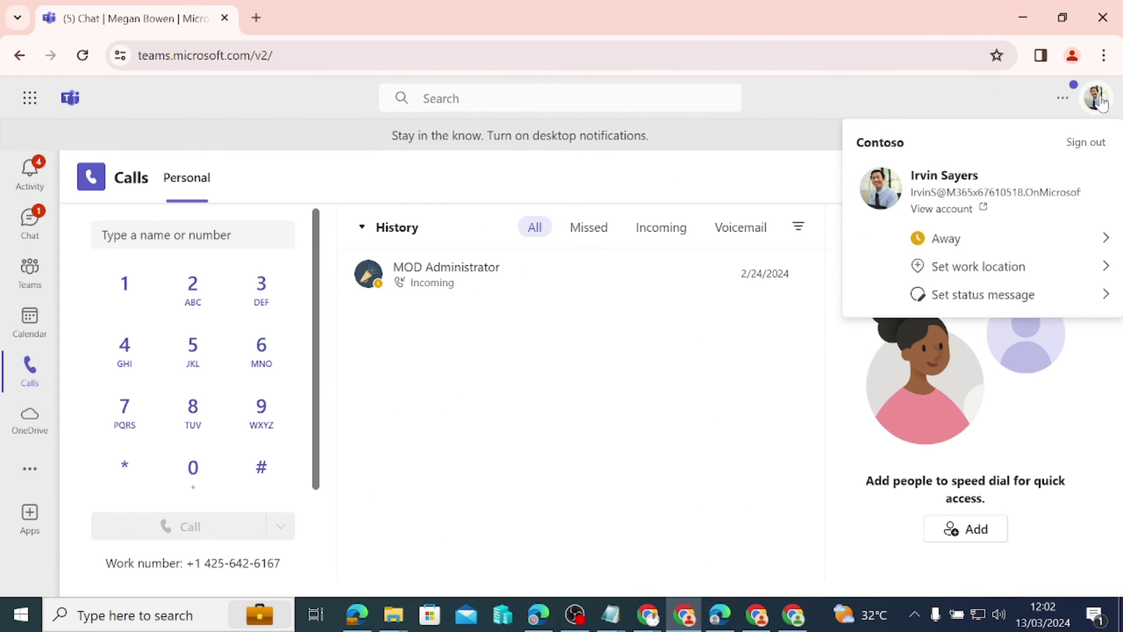
{"action": "key", "text": "Escape"}
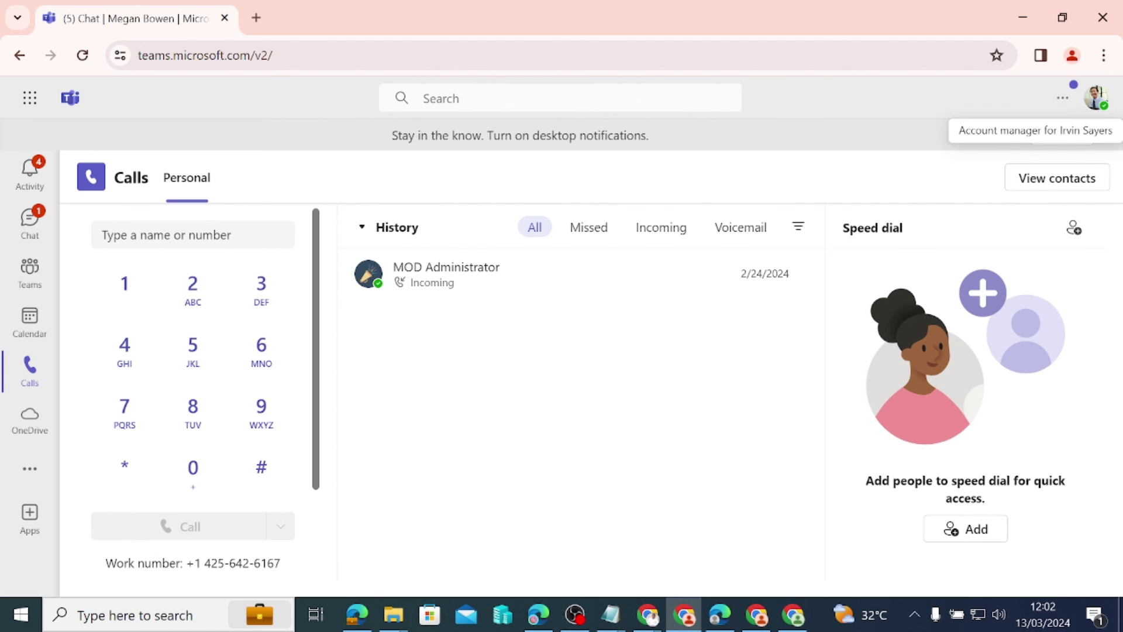
{"action": "left_click_drag", "start_coordinate": [286, 566], "coordinate": [261, 564]}
{"action": "left_click", "coordinate": [82, 56]}
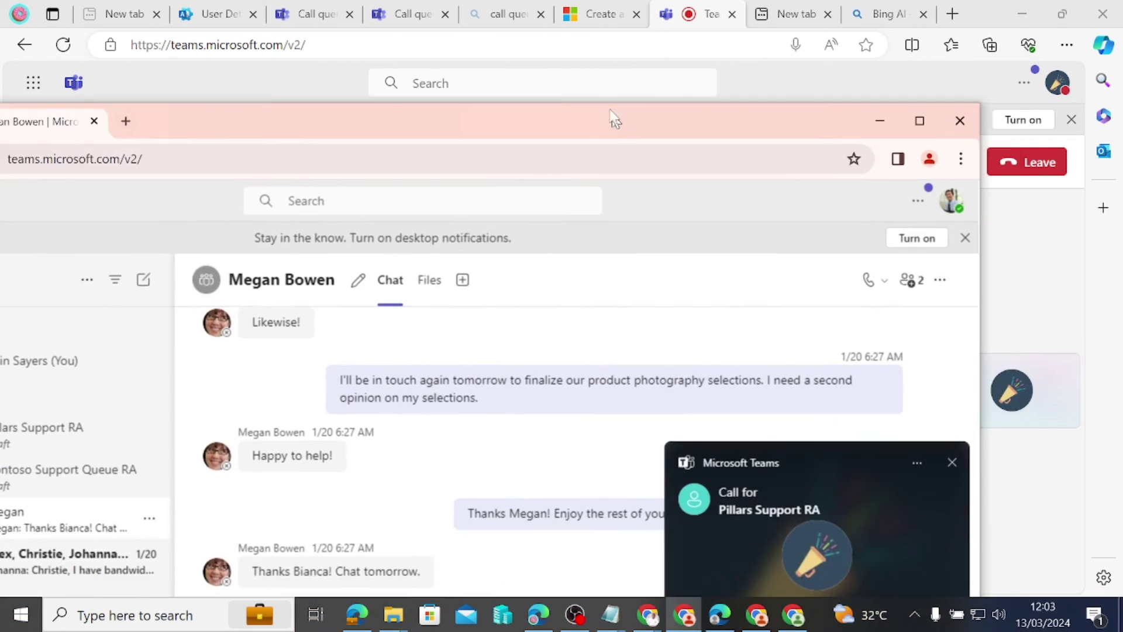
Step: Reposition and maximize the second agent's window and check which account is receiving the Pillars Support RA call
{"action": "left_click_drag", "start_coordinate": [614, 117], "coordinate": [597, 26]}
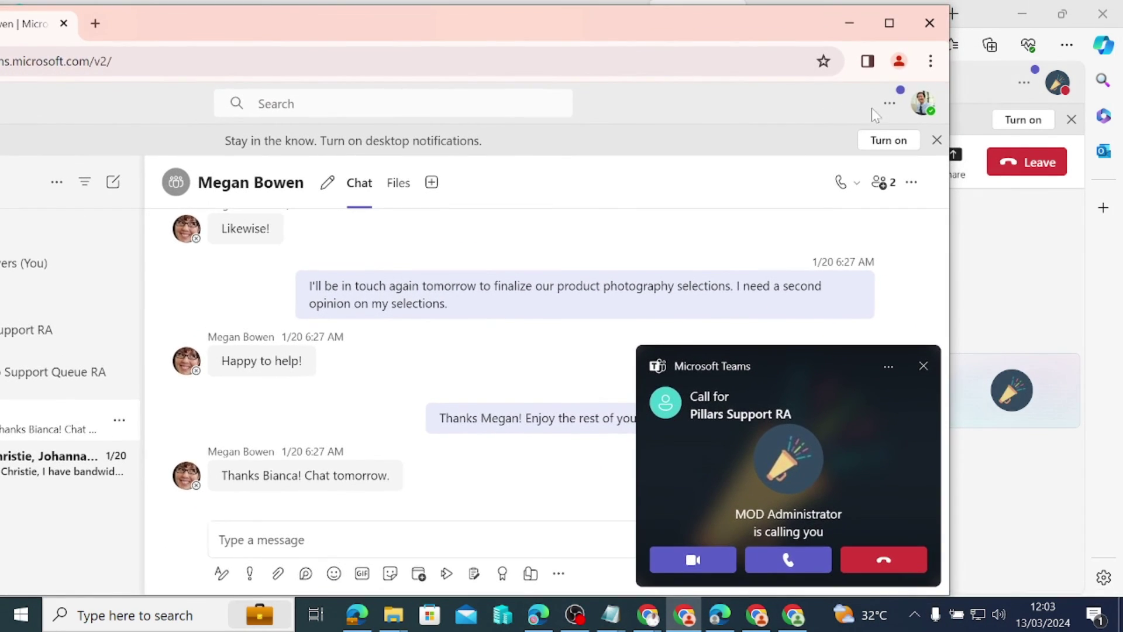
{"action": "left_click", "coordinate": [924, 110]}
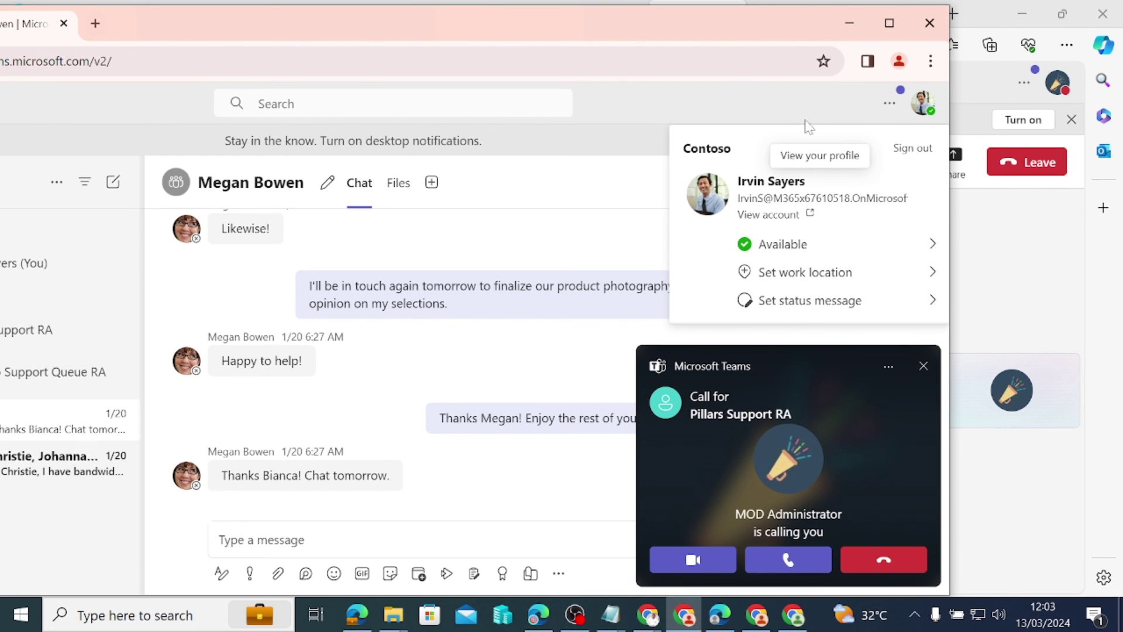
{"action": "left_click_drag", "start_coordinate": [686, 7], "coordinate": [228, 7]}
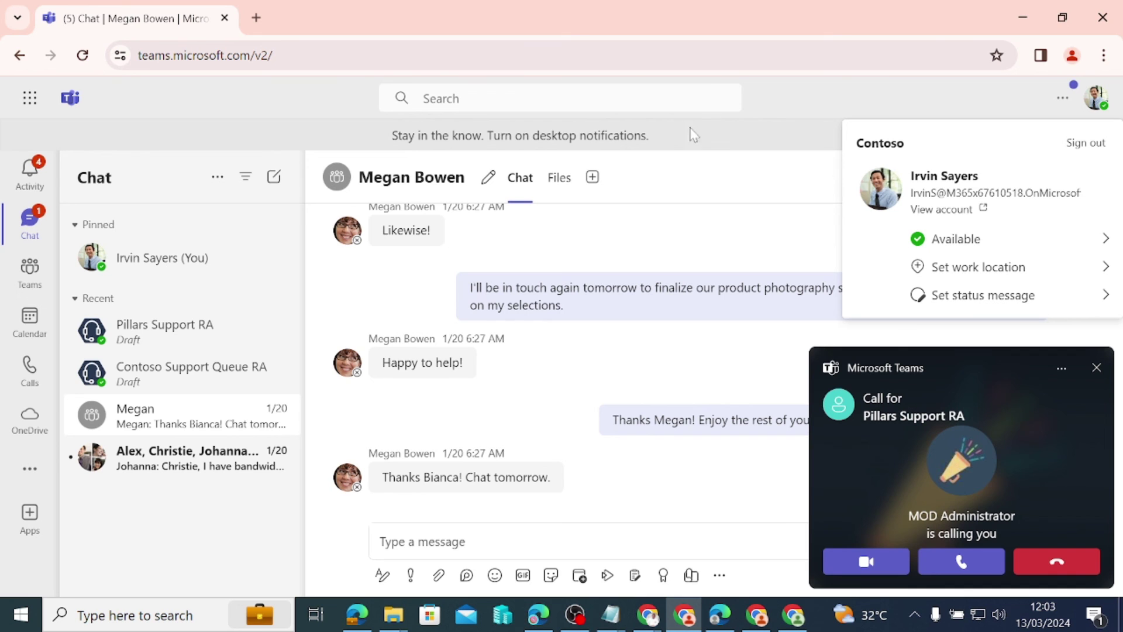
Step: Restore the second agent's window and place the first agent's Teams window beside it to compare the incoming Pillars Support RA calls
{"action": "left_click", "coordinate": [1063, 17]}
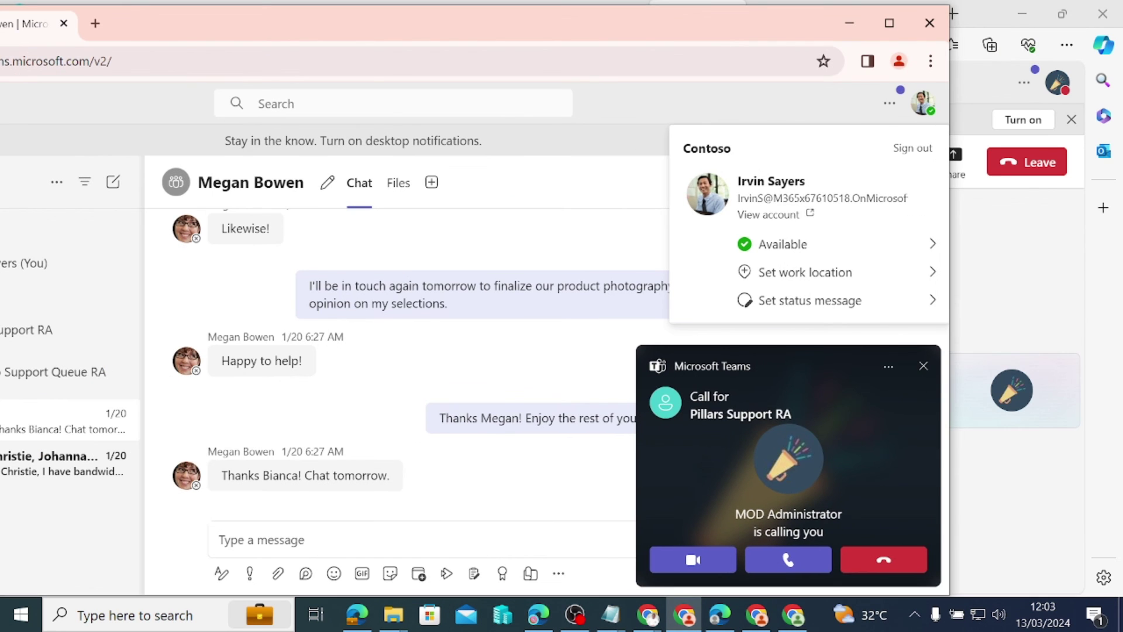
{"action": "left_click", "coordinate": [756, 614]}
{"action": "left_click_drag", "start_coordinate": [785, 113], "coordinate": [345, 22]}
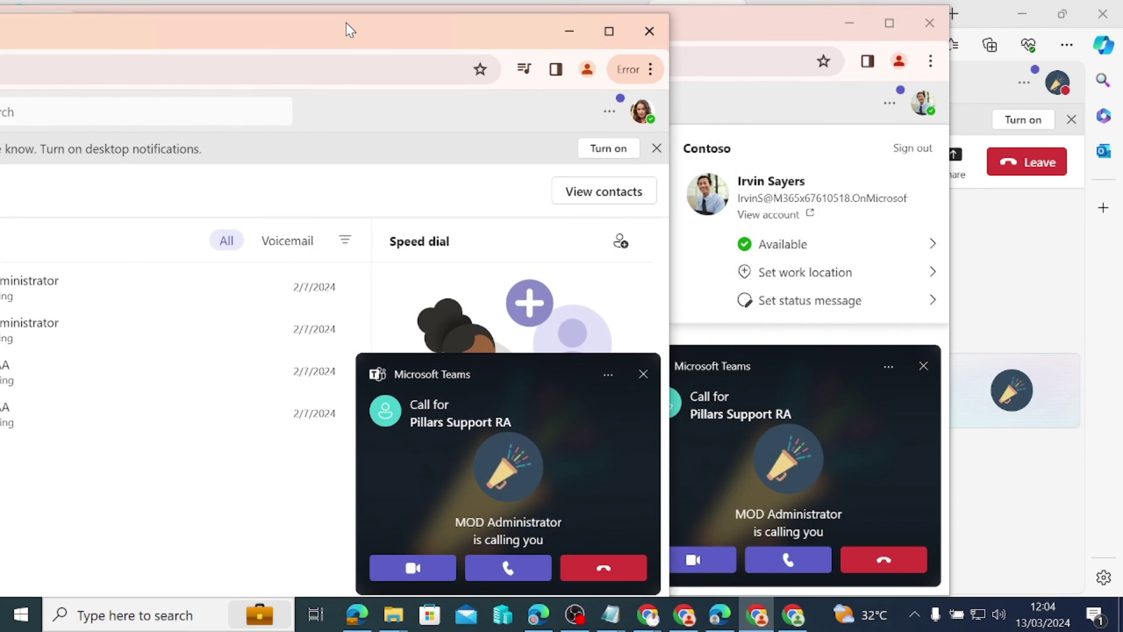
{"action": "left_click_drag", "start_coordinate": [469, 42], "coordinate": [364, 28]}
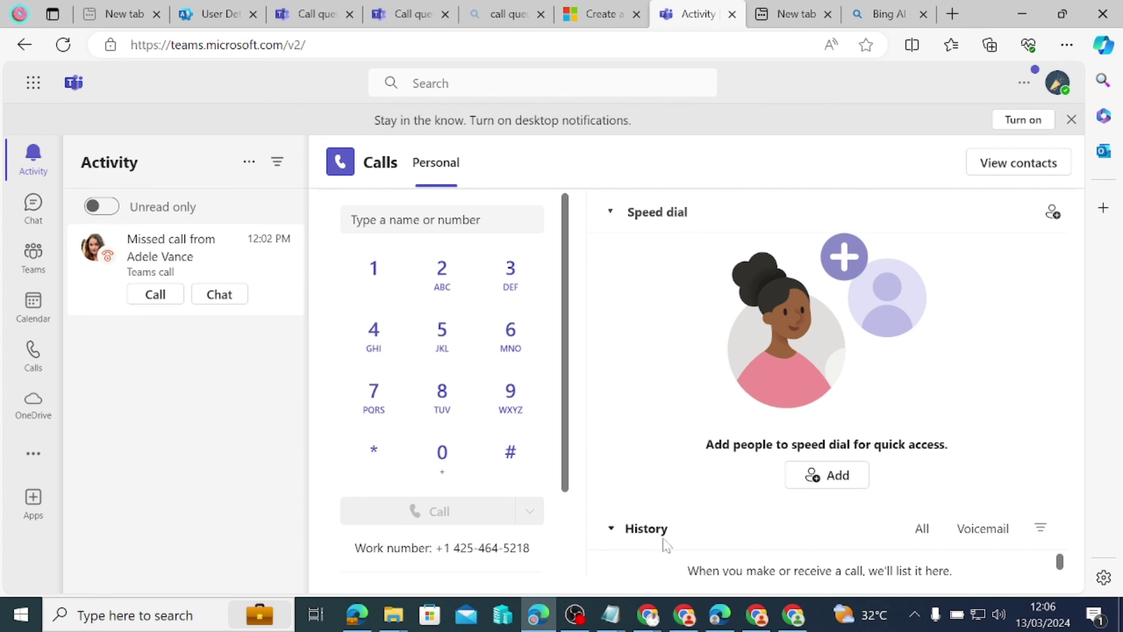
Step: Switch to the Notepad notes and review the Pillars Support Queue heading and its list of agents
{"action": "mouse_move", "coordinate": [607, 619]}
{"action": "left_click", "coordinate": [764, 508]}
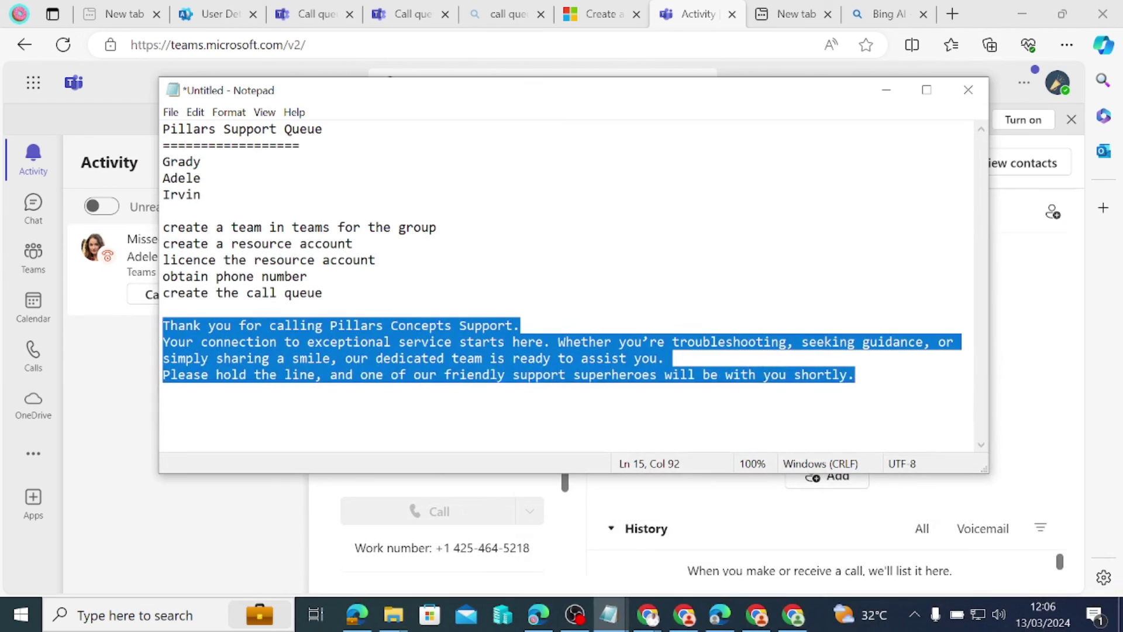
{"action": "left_click", "coordinate": [342, 228]}
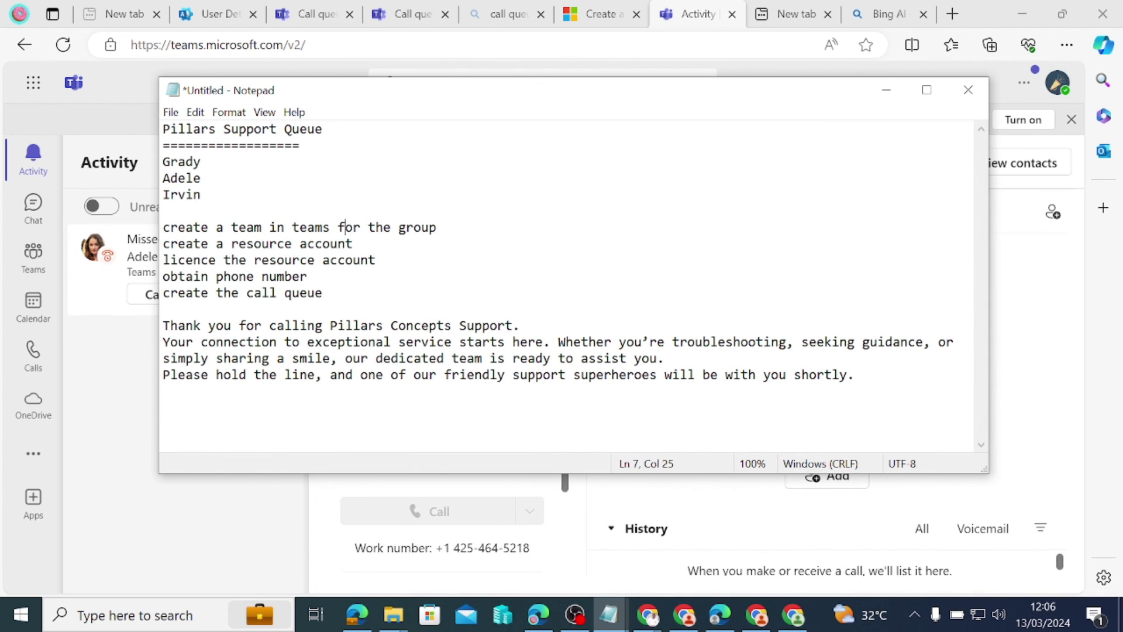
{"action": "left_click", "coordinate": [195, 112]}
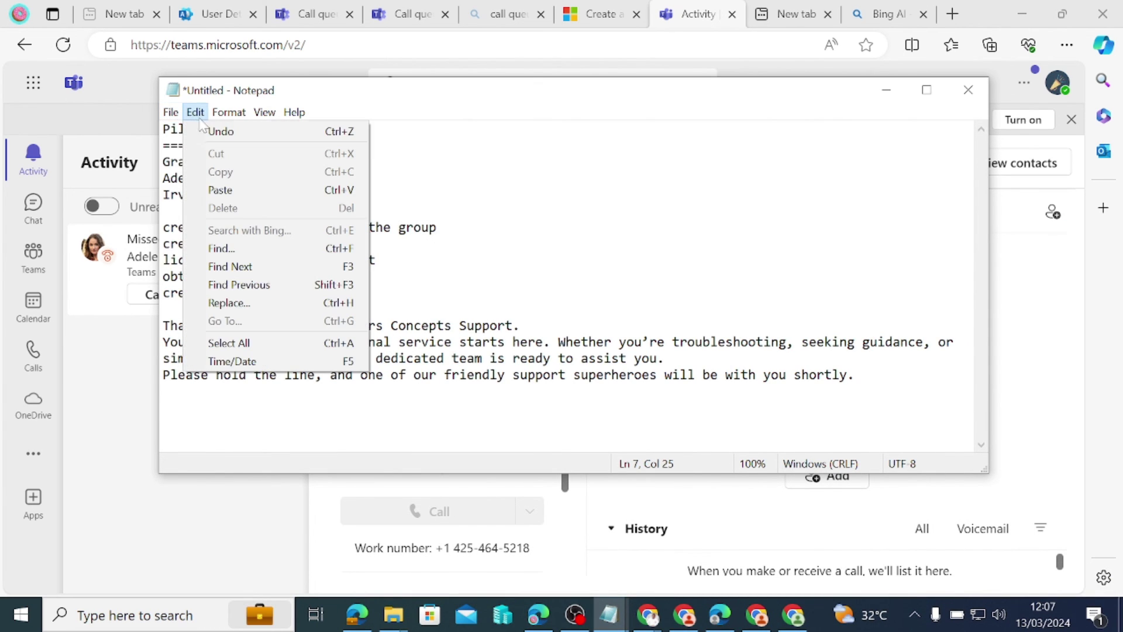
{"action": "left_click", "coordinate": [661, 234]}
{"action": "left_click_drag", "start_coordinate": [201, 145], "coordinate": [300, 145]}
{"action": "left_click_drag", "start_coordinate": [200, 195], "coordinate": [162, 162]}
Step: Review the noted setup tasks, from creating the team through creating the call queue, and the caller greeting text
{"action": "left_click_drag", "start_coordinate": [178, 227], "coordinate": [437, 227]}
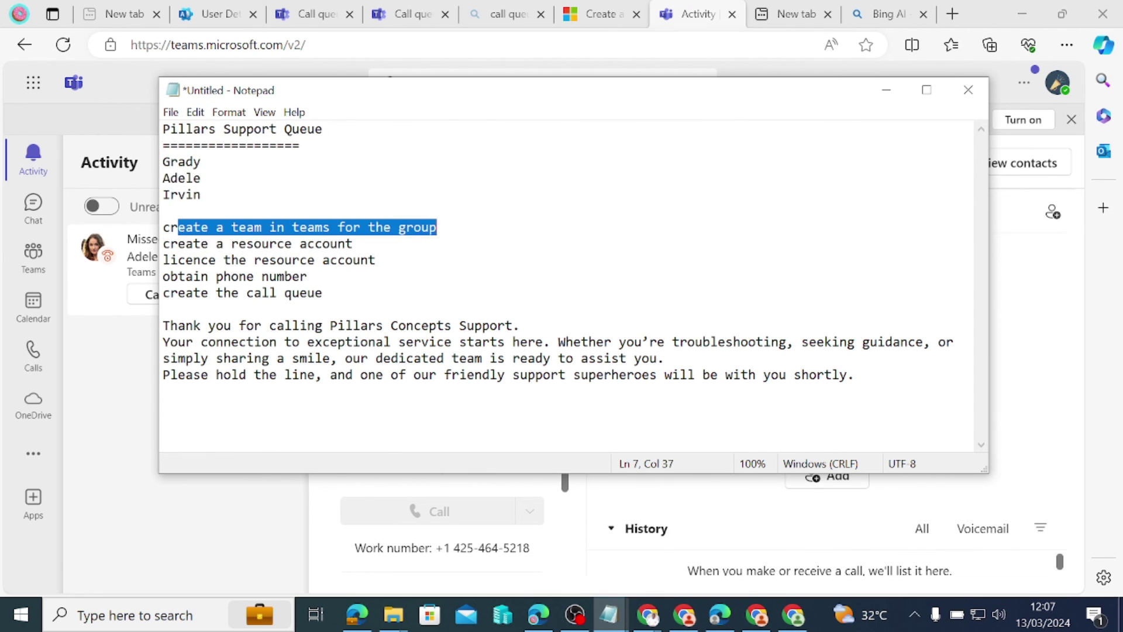
{"action": "left_click_drag", "start_coordinate": [177, 244], "coordinate": [352, 243]}
{"action": "left_click_drag", "start_coordinate": [171, 260], "coordinate": [376, 259]}
{"action": "left_click_drag", "start_coordinate": [186, 276], "coordinate": [307, 276]}
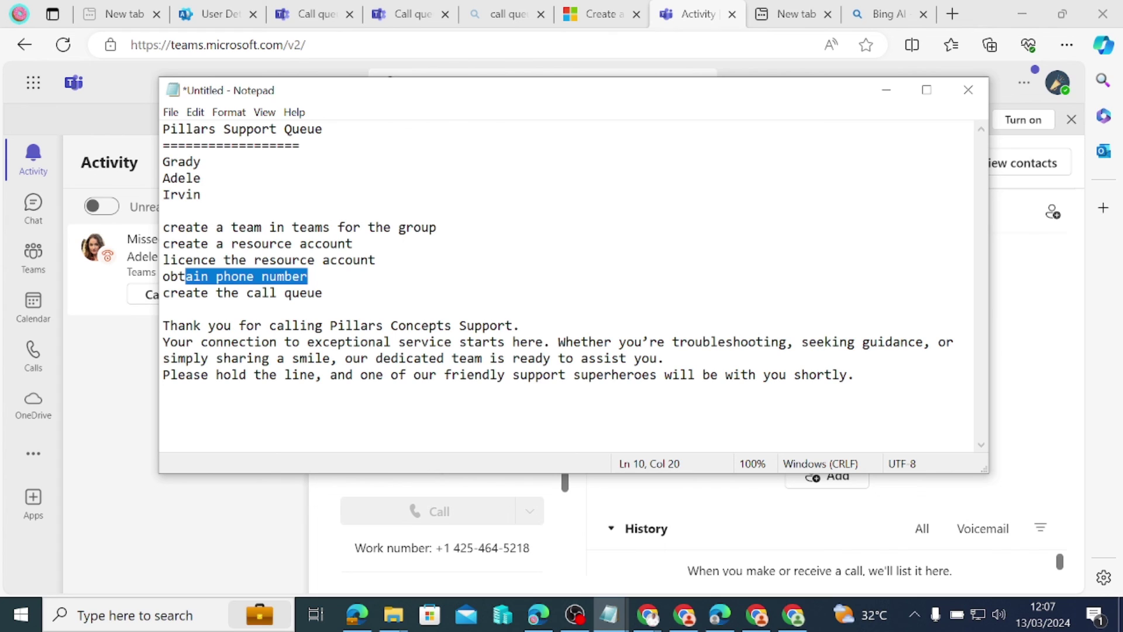
{"action": "left_click", "coordinate": [323, 293]}
{"action": "left_click_drag", "start_coordinate": [322, 293], "coordinate": [185, 292]}
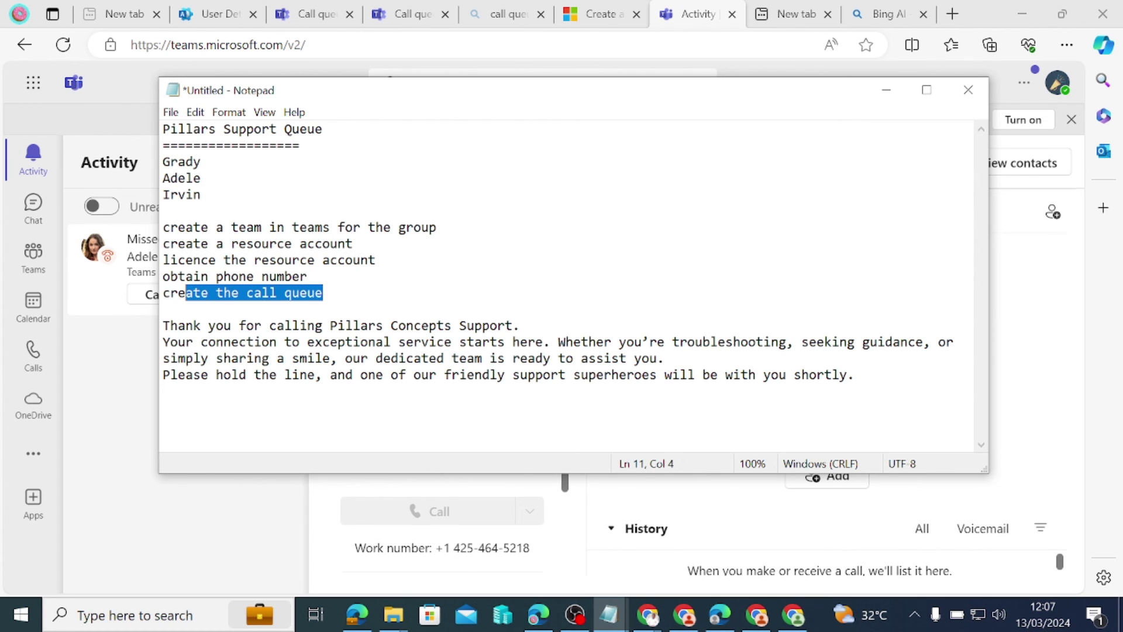
{"action": "left_click_drag", "start_coordinate": [323, 326], "coordinate": [368, 374]}
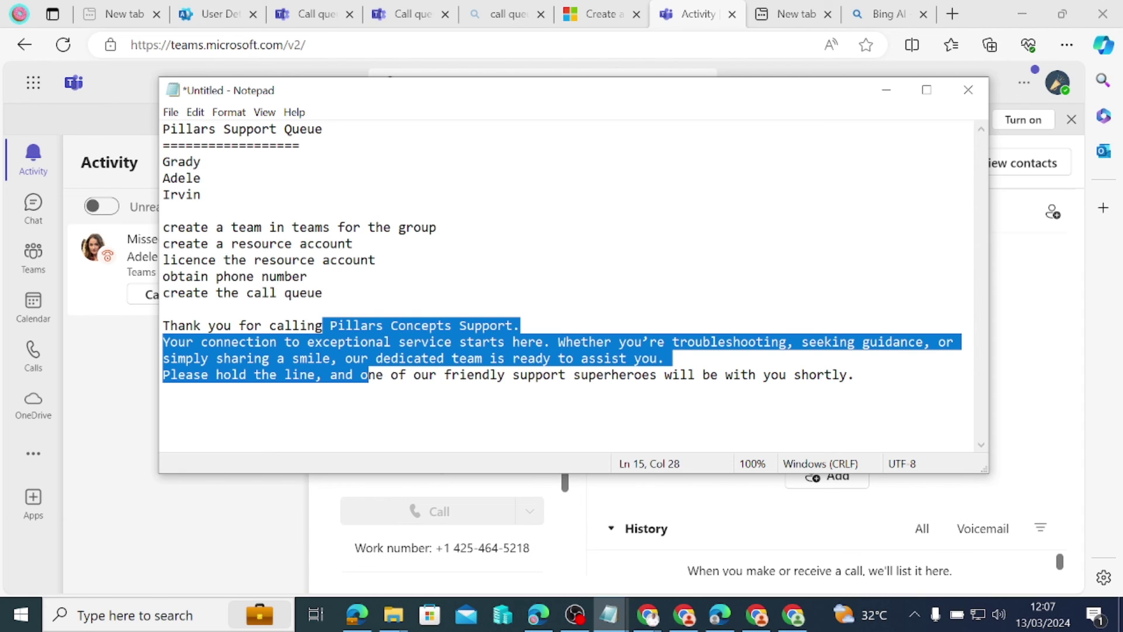